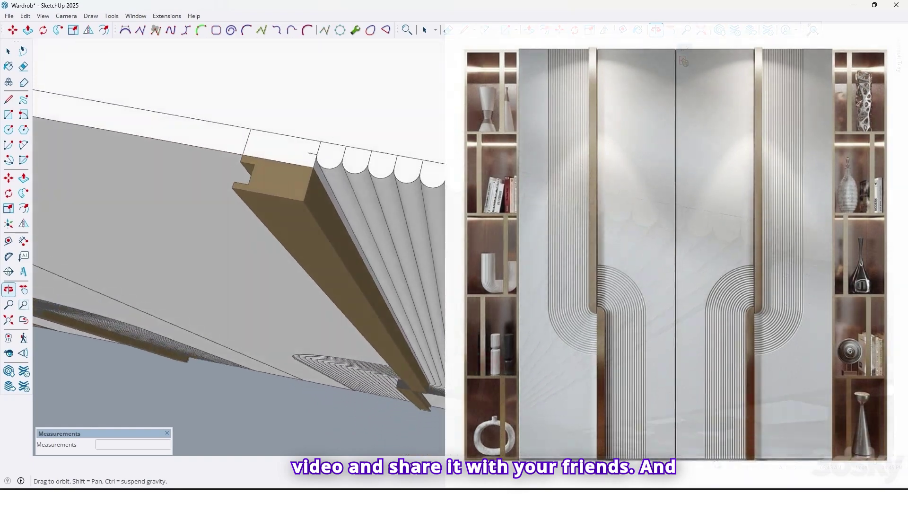
Step: Examine the finished wardrobe's fluted panels, brass-coloured strips and open side shelves from several angles
middle_drag(499, 259, 466, 187)
scroll(464, 185, down, 3)
shift+middle_drag(468, 378, 466, 185)
scroll(457, 346, up, 4)
shift+middle_drag(456, 346, 439, 51)
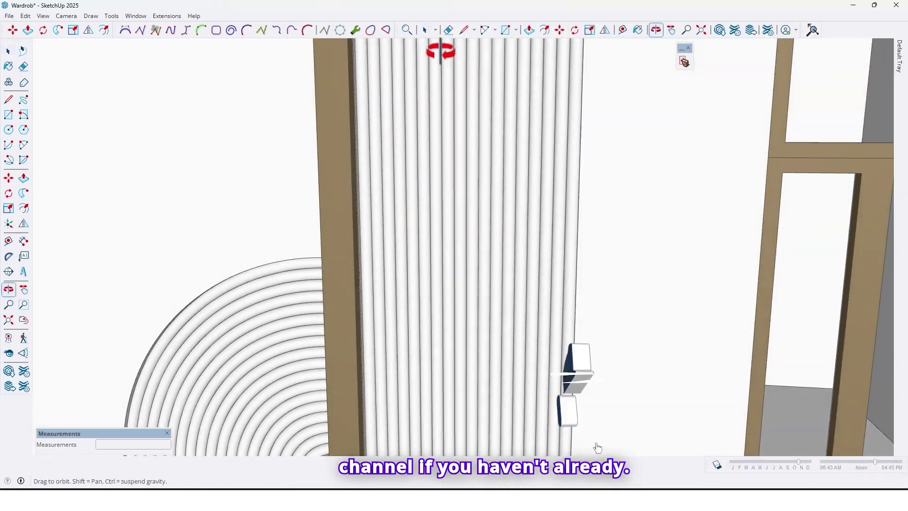
scroll(418, 248, down, 5)
scroll(420, 279, up, 2)
shift+middle_drag(416, 279, 223, 178)
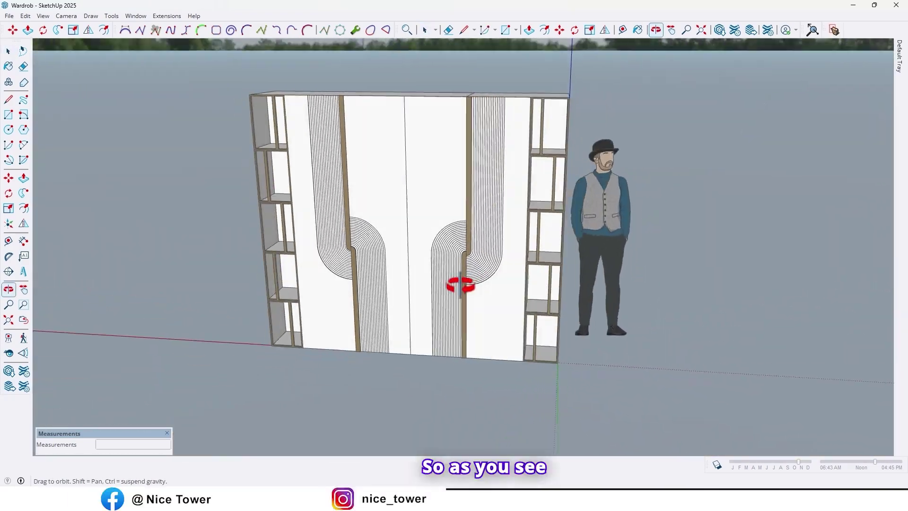
middle_drag(461, 284, 505, 334)
Step: Move the whole finished wardrobe back along the green axis, behind the origin, and clear the selection
drag(327, 142, 300, 124)
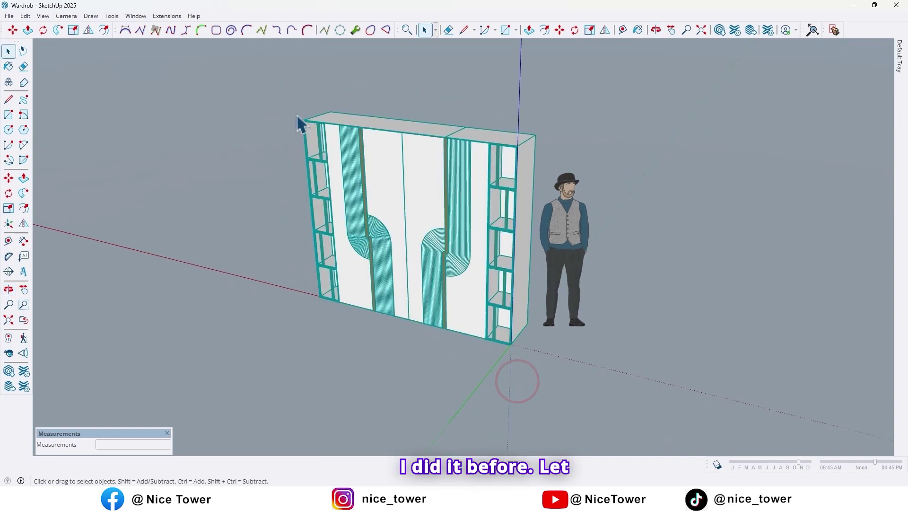
middle_drag(422, 232, 421, 239)
key(m)
click(291, 359)
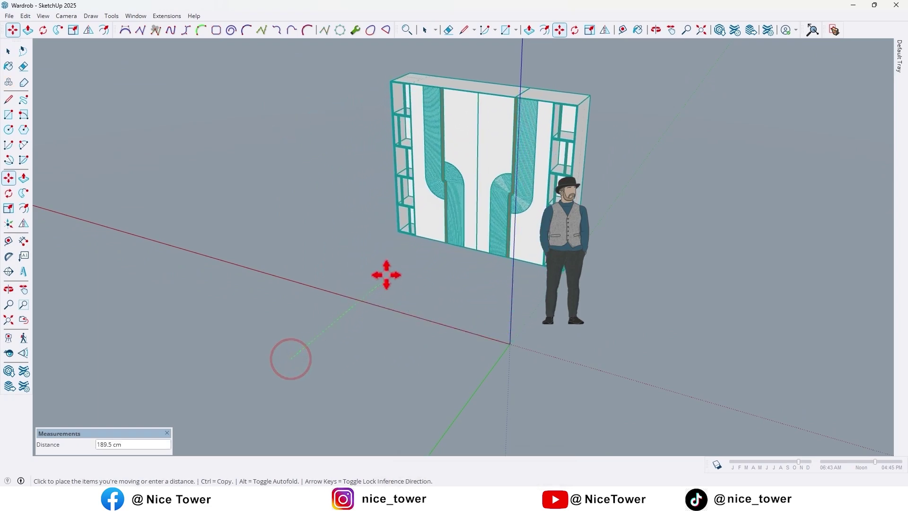
click(410, 251)
middle_drag(345, 284, 508, 300)
key(space)
key(ctrl+t)
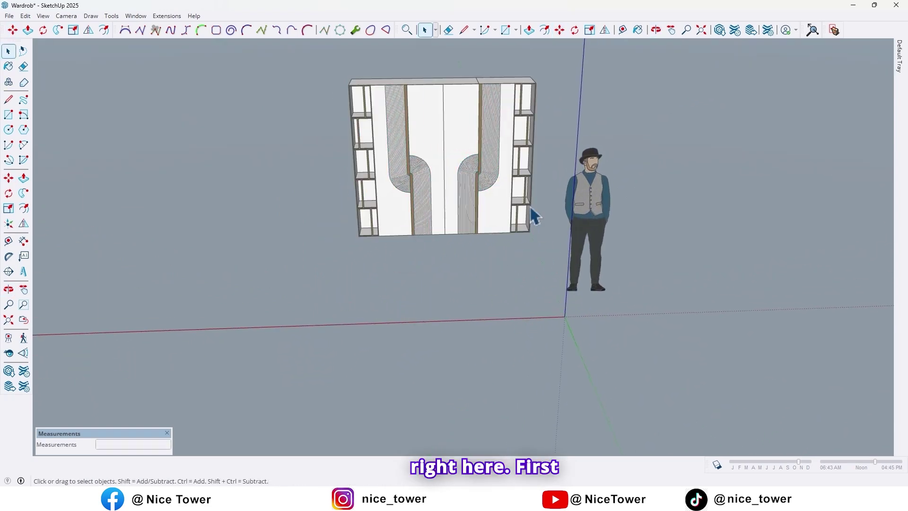
Step: Draw a vertical rectangle of 130 by 225 cm from the origin along the red and blue axes
click(8, 115)
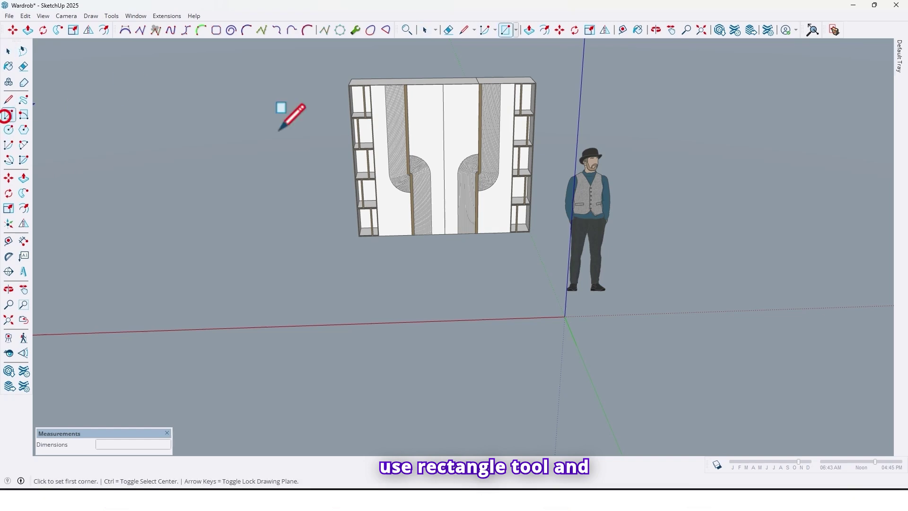
click(565, 316)
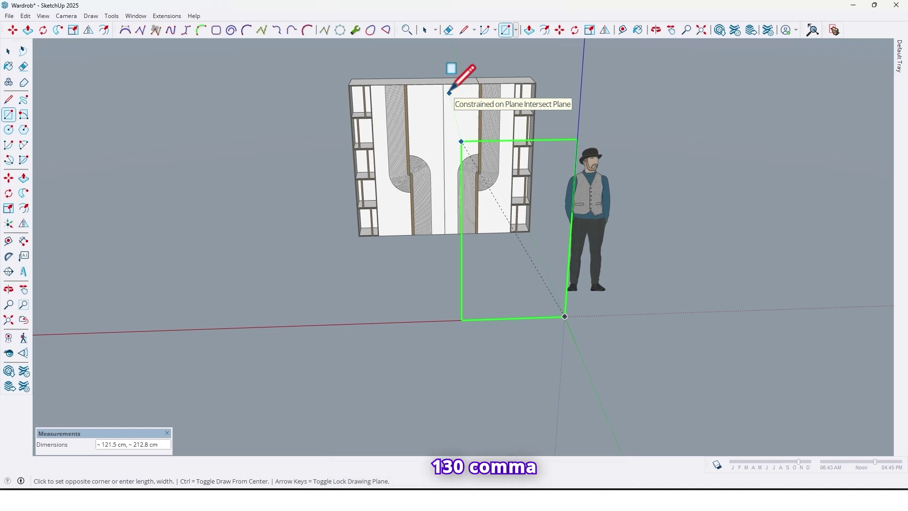
text(,2)
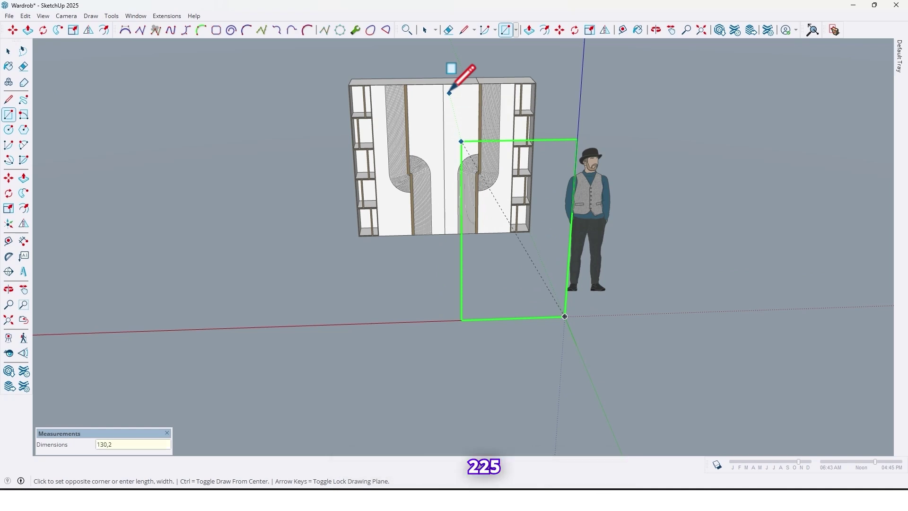
key(Return)
Step: Extrude the rectangle by 50 cm with Push/Pull to form the wardrobe body
scroll(532, 210, up, 3)
middle_drag(525, 208, 337, 224)
scroll(468, 218, up, 2)
key(p)
middle_drag(468, 218, 433, 258)
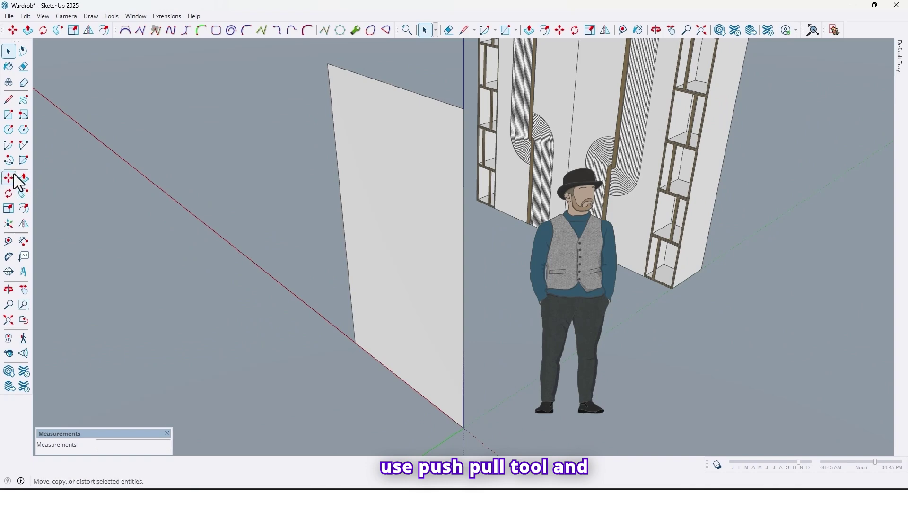
click(22, 178)
click(435, 254)
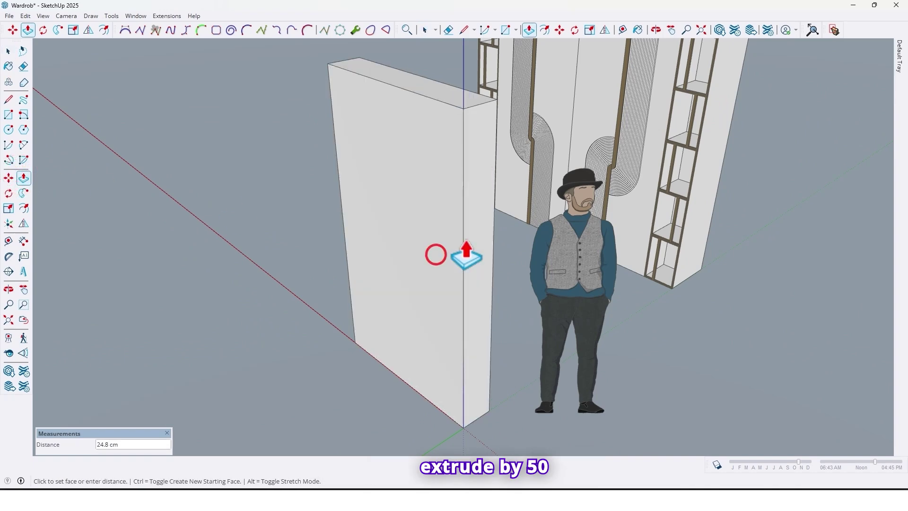
text(50)
key(Return)
Step: Copy the body's front vertical edge at the origin 30 cm inward along the red axis
middle_drag(432, 284, 511, 257)
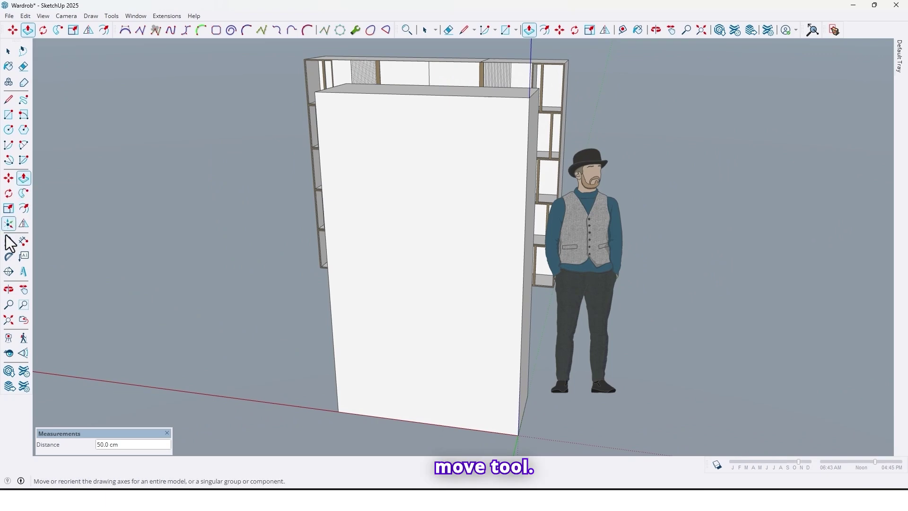
click(10, 178)
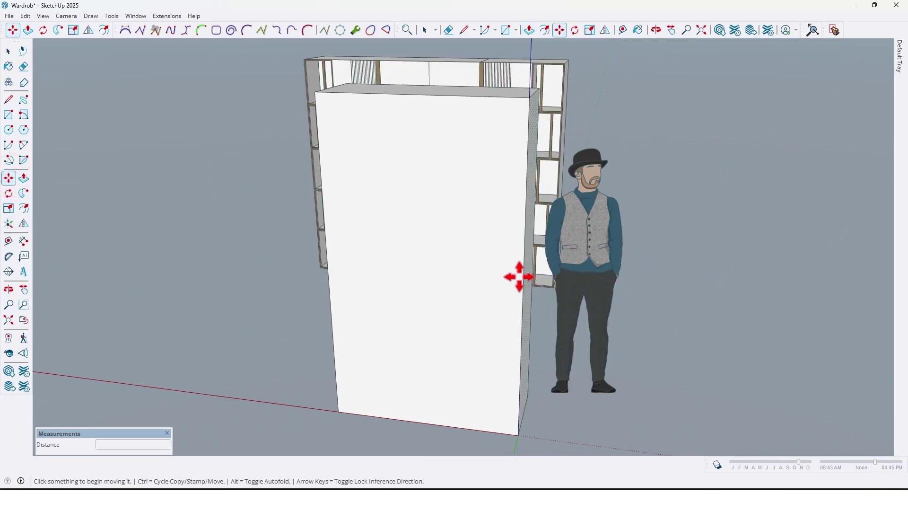
scroll(525, 275, up, 1)
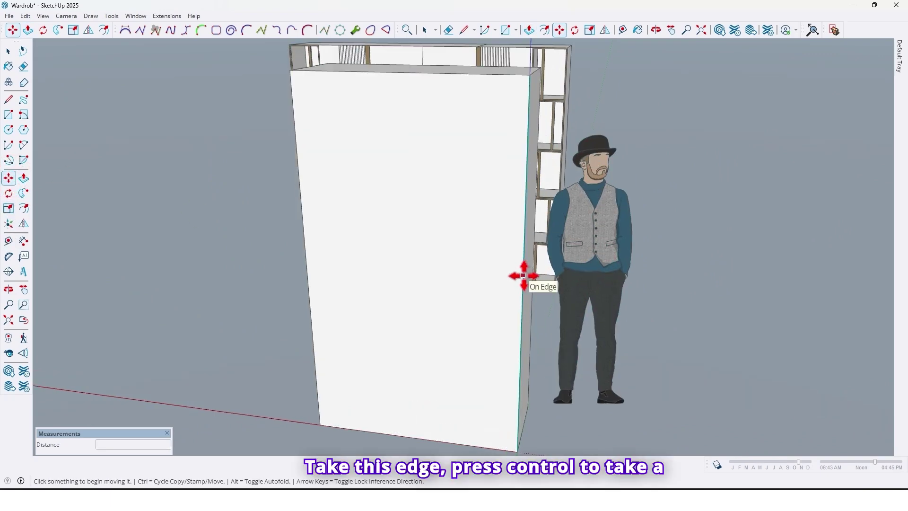
click(523, 276)
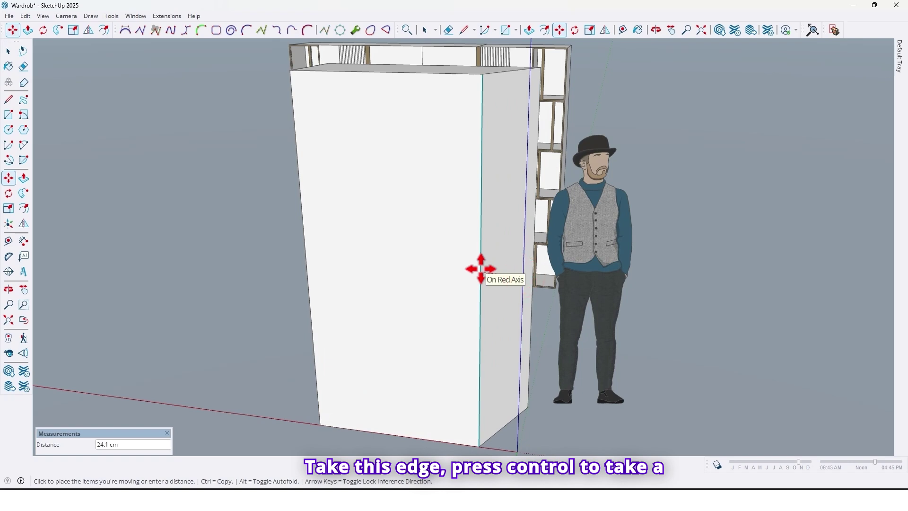
key(ctrl)
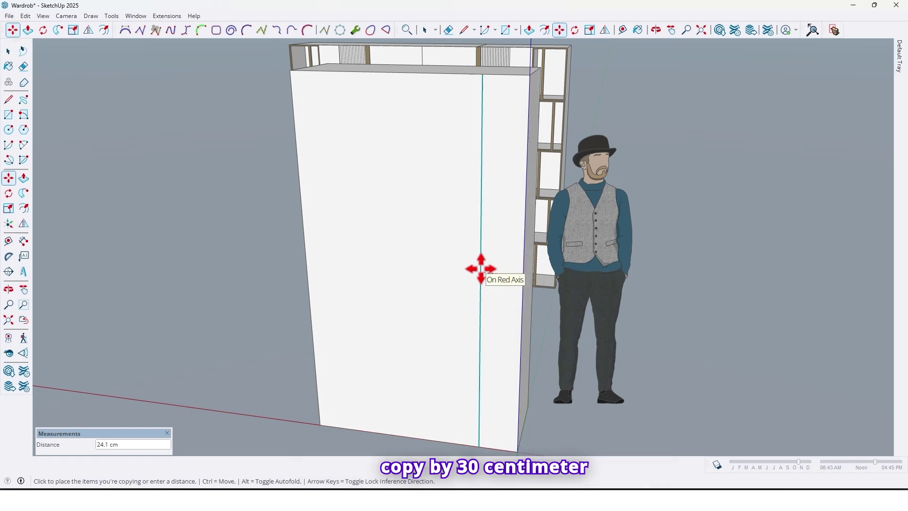
text(30)
key(Return)
Step: Copy the new dividing line 50 cm along the red axis to the middle of the remaining wide front face
scroll(470, 274, down, 2)
middle_drag(470, 274, 477, 310)
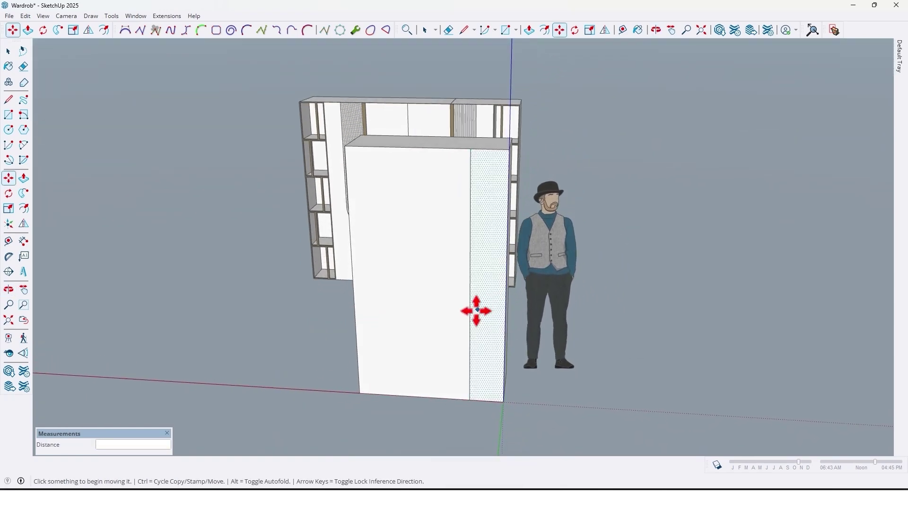
click(470, 314)
key(ctrl)
key(Left)
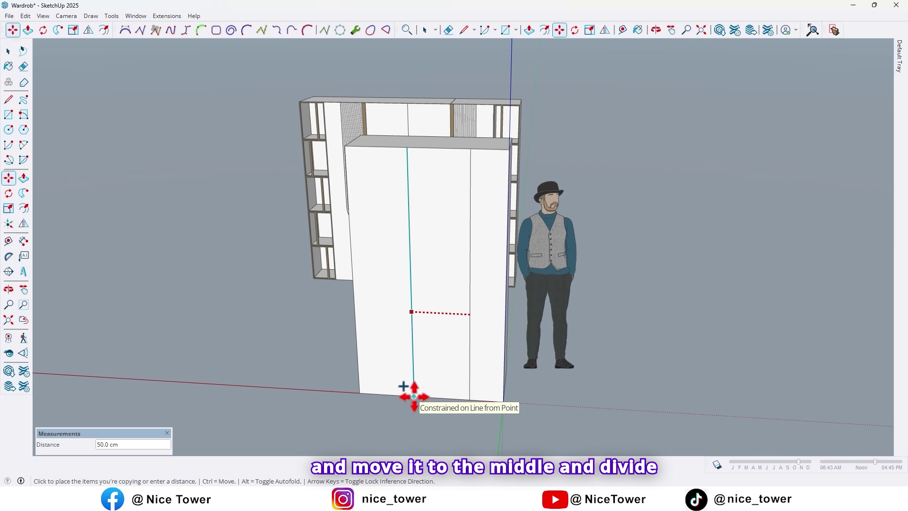
click(414, 397)
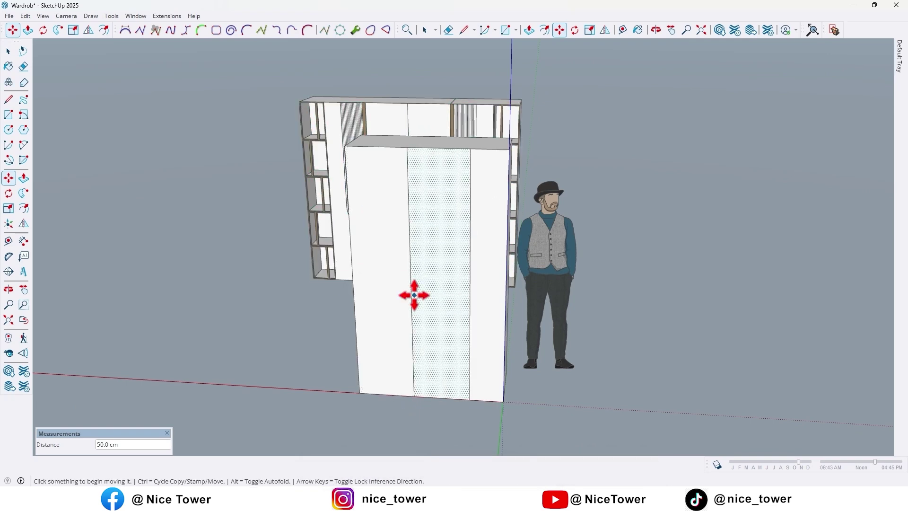
Step: Copy the narrow front section's bottom edge up to its top and divide the distance by 5 for equal compartments
scroll(442, 291, up, 2)
middle_drag(442, 290, 431, 328)
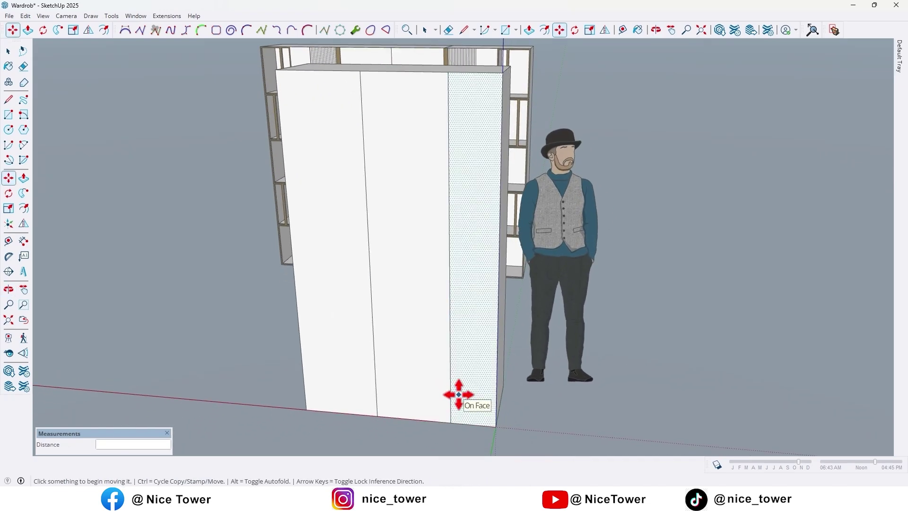
click(462, 422)
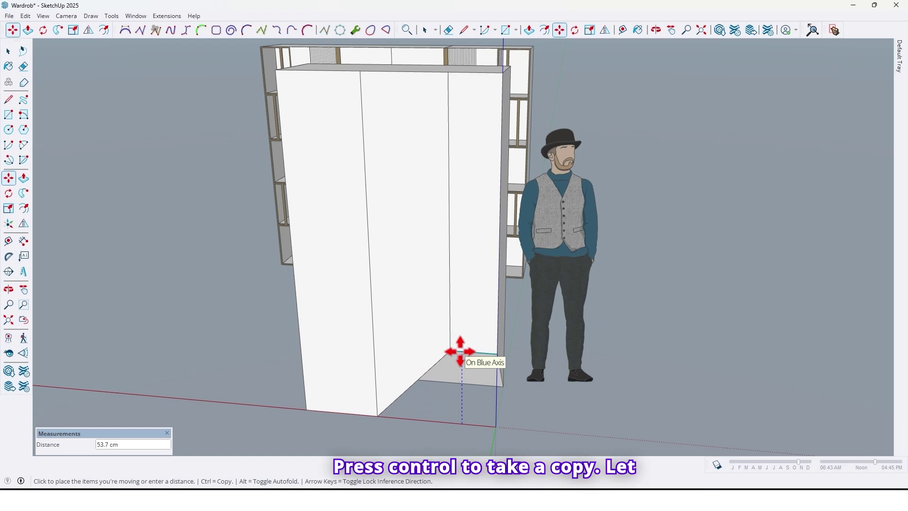
key(ctrl)
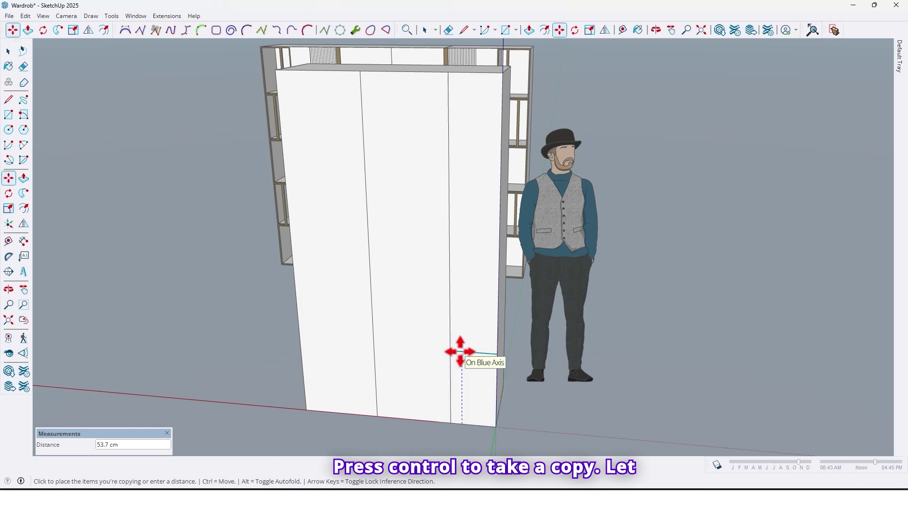
key(Up)
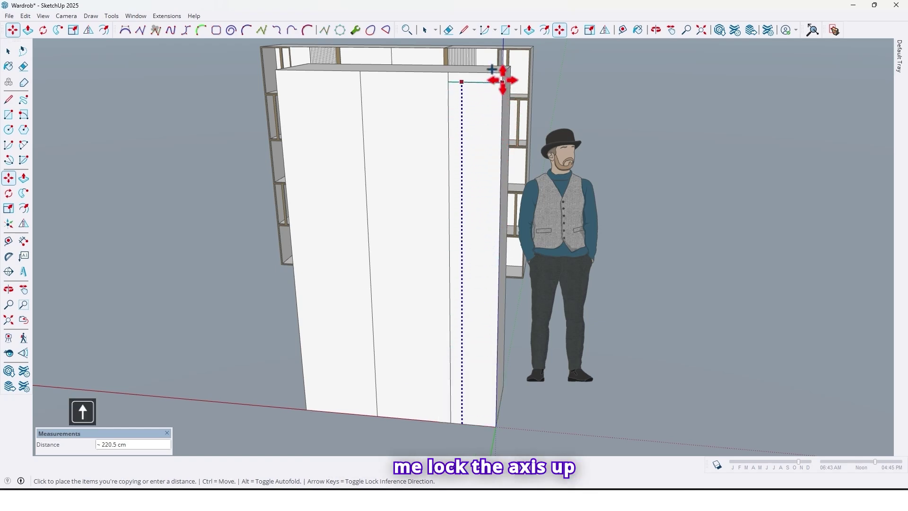
click(503, 73)
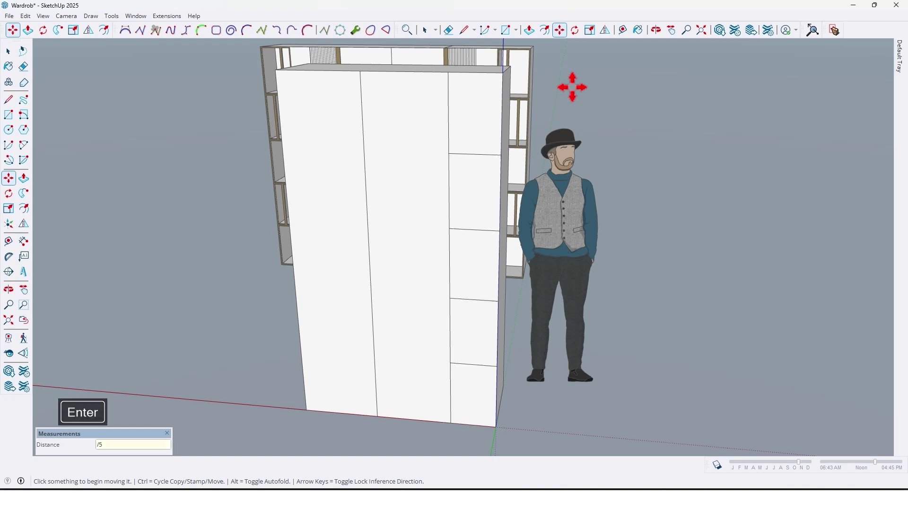
Step: Offset the outline of the narrow section's top compartment inward by 1.6 cm
mouse_move(477, 340)
middle_down()
mouse_move(503, 318)
mouse_move(651, 288)
mouse_move(471, 330)
middle_up()
key(m)
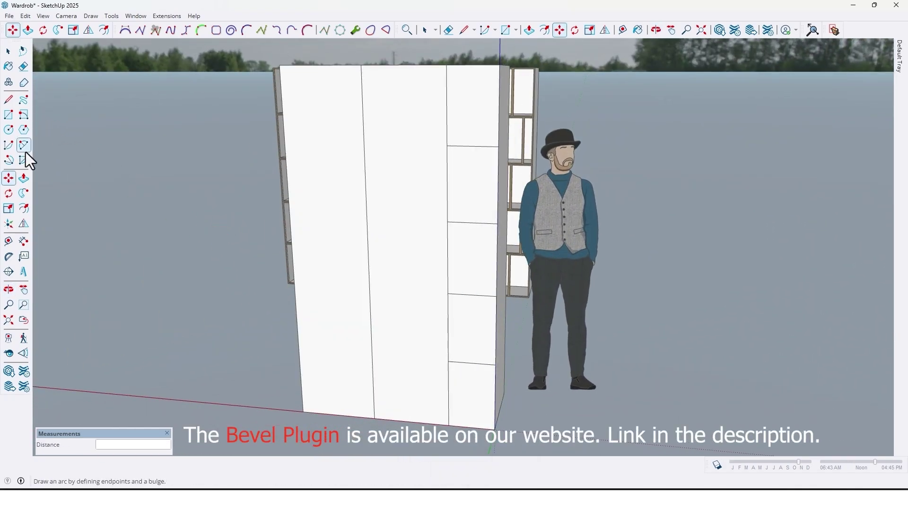
click(27, 209)
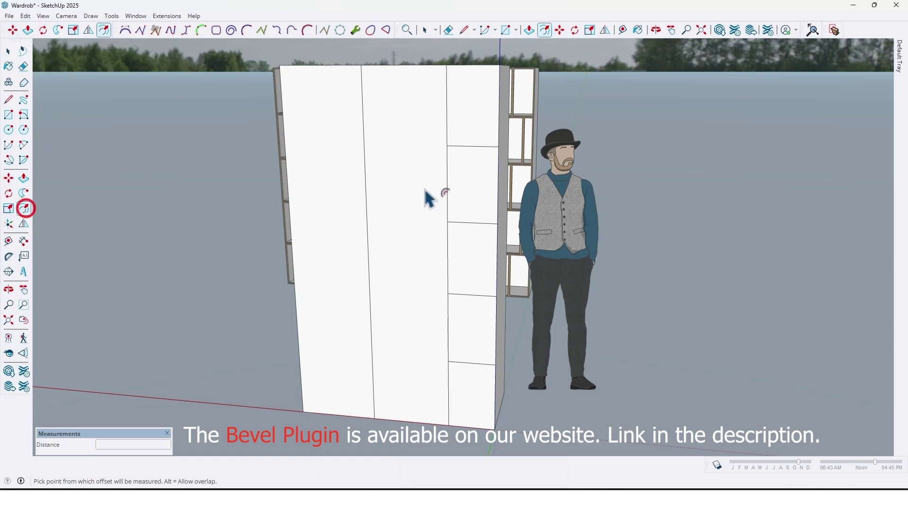
scroll(466, 109, up, 4)
shift+middle_drag(470, 112, 417, 174)
click(400, 163)
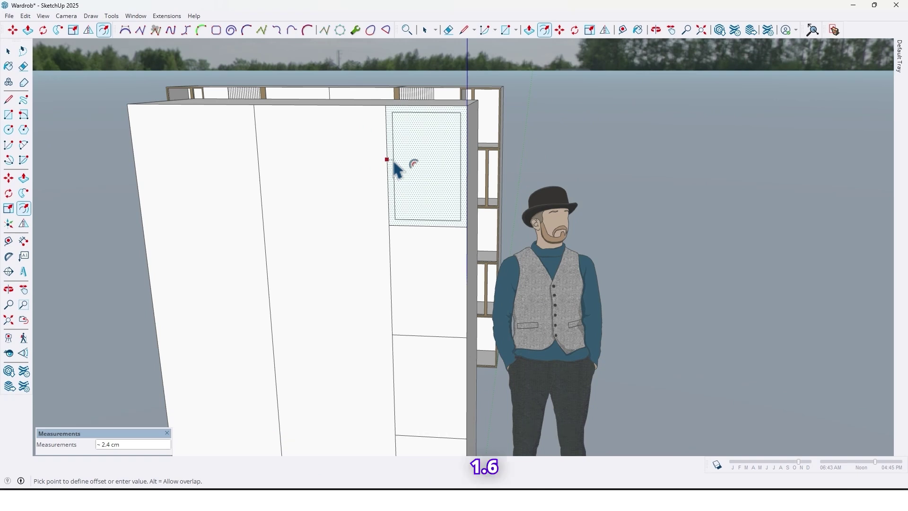
text(1.6)
key(Return)
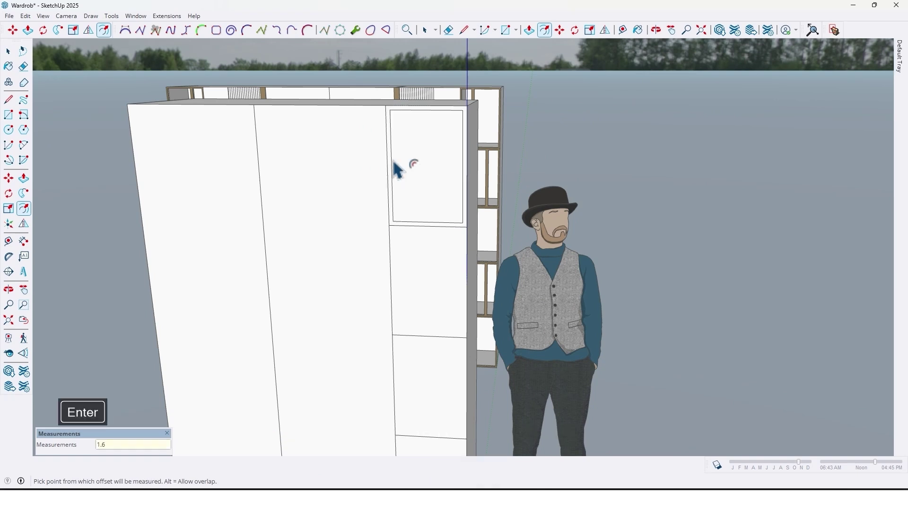
Step: Repeat the same inward offset on the other four compartments of the narrow section
click(396, 251)
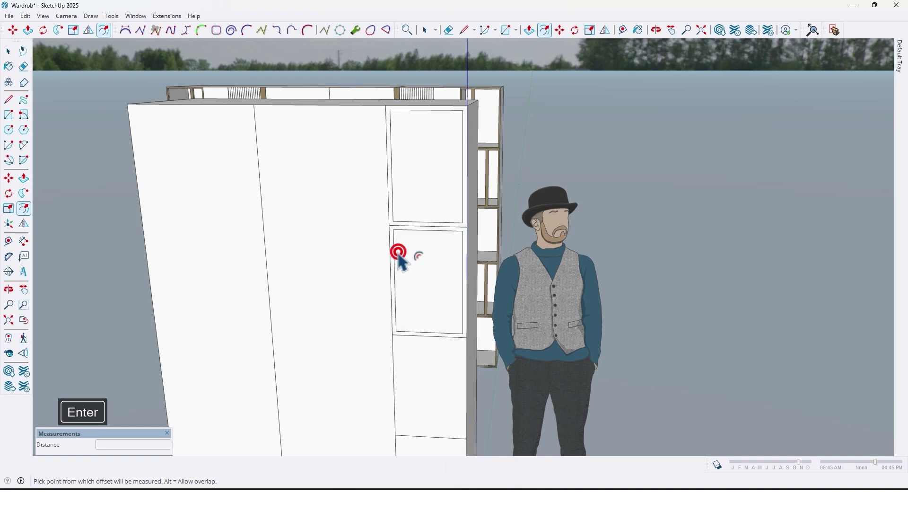
scroll(413, 225, down, 3)
shift+middle_drag(414, 226, 414, 164)
double_click(415, 260)
click(418, 318)
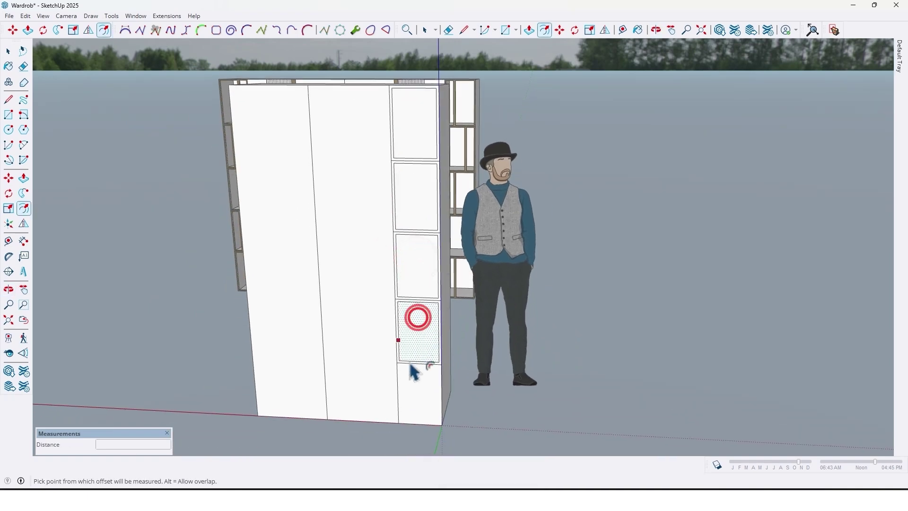
double_click(410, 384)
scroll(410, 384, up, 3)
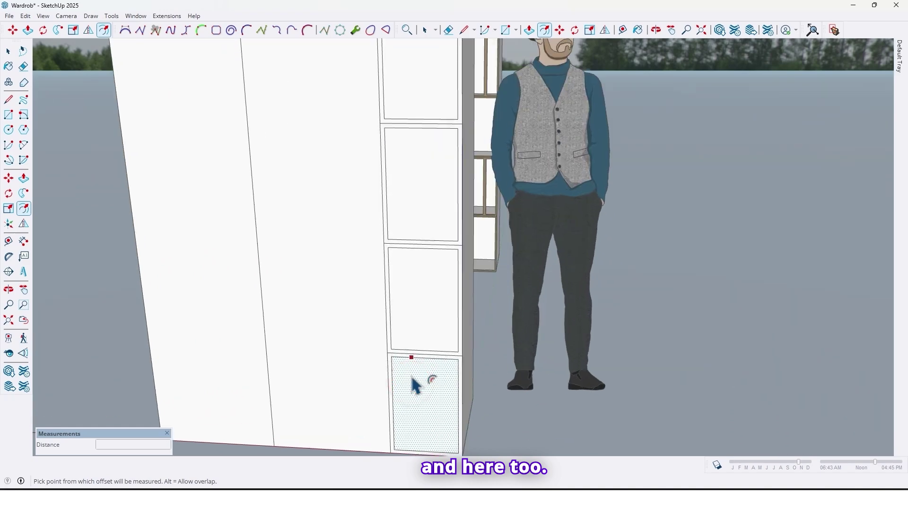
Step: Examine the frame strips between the top and second compartments of the narrow section
scroll(412, 379, down, 3)
middle_drag(420, 309, 364, 346)
scroll(392, 172, up, 3)
shift+middle_drag(418, 186, 420, 225)
middle_drag(420, 225, 419, 186)
scroll(419, 186, down, 1)
key(space)
click(419, 186)
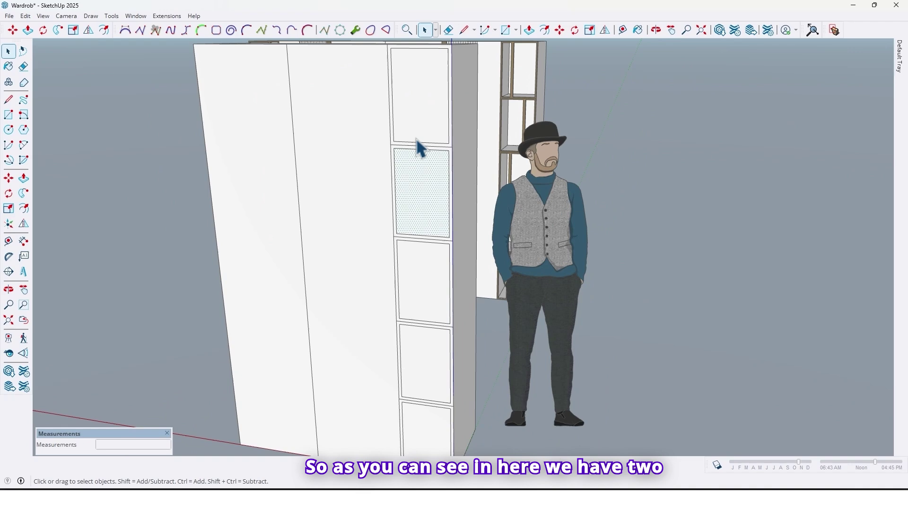
scroll(418, 140, up, 6)
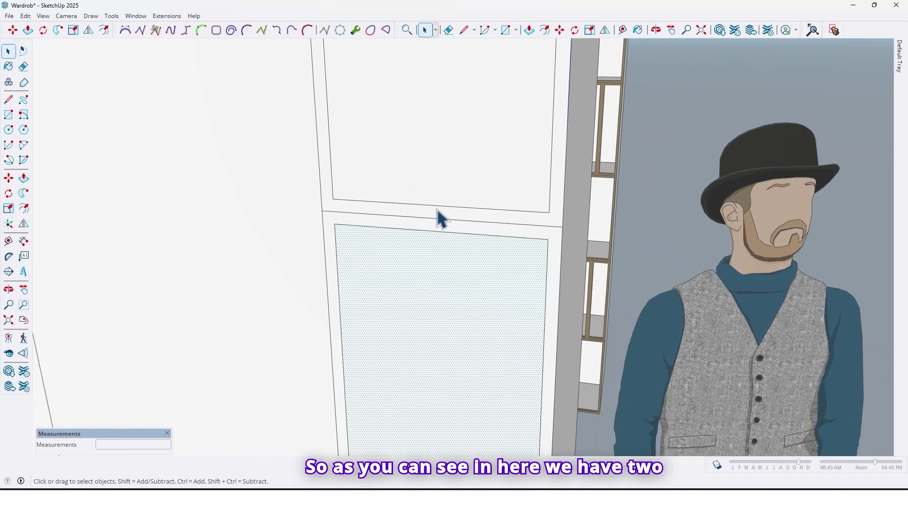
click(405, 209)
click(415, 226)
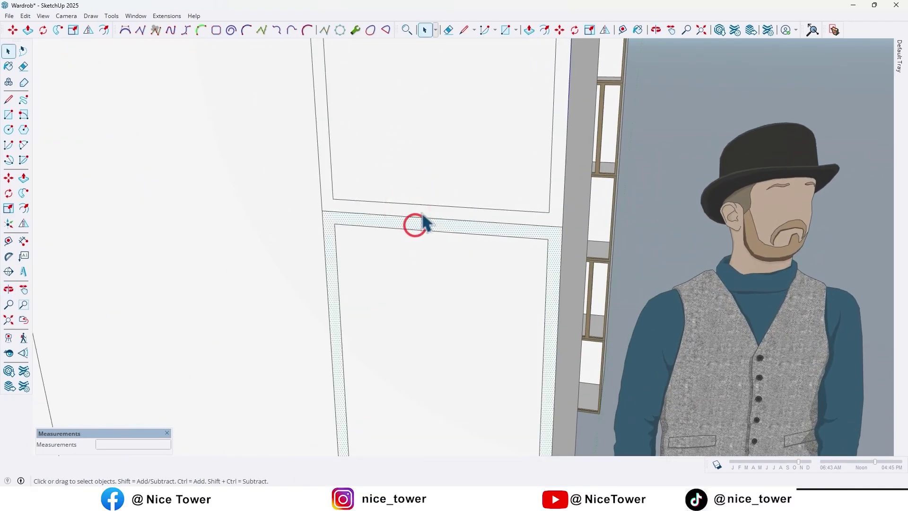
scroll(410, 235, down, 5)
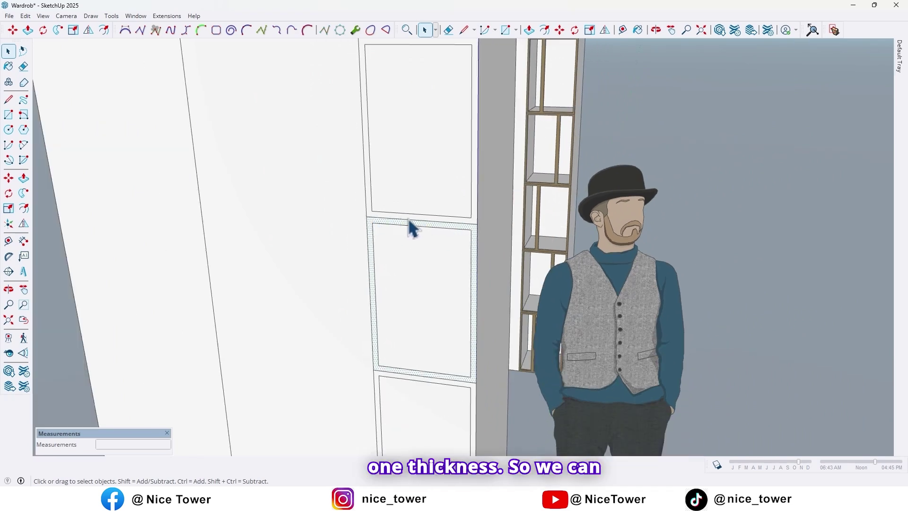
Step: Scale the second compartment's inner face vertically about its centre by about 1.08 to meet the dividing lines above and below
scroll(416, 226, down, 3)
mouse_move(416, 227)
middle_down()
mouse_move(424, 224)
mouse_move(445, 260)
mouse_move(414, 175)
middle_up()
scroll(441, 260, down, 2)
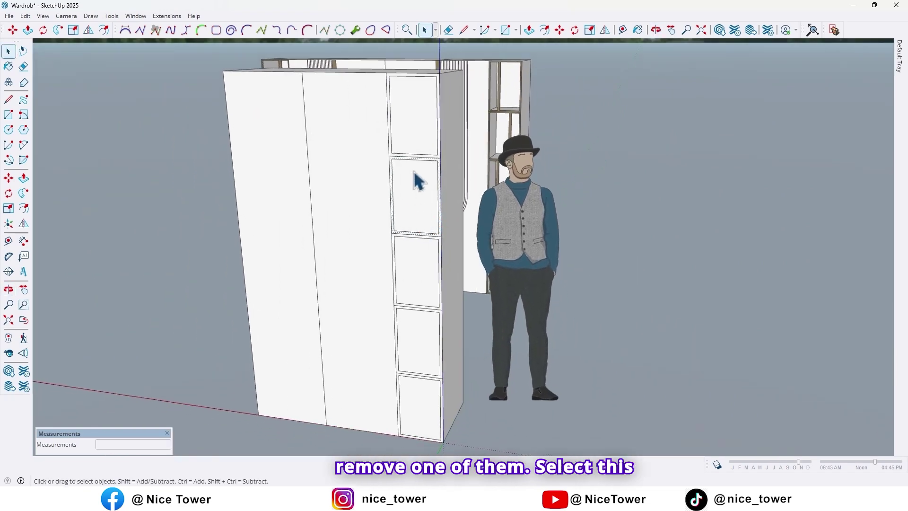
scroll(418, 185, up, 4)
click(426, 221)
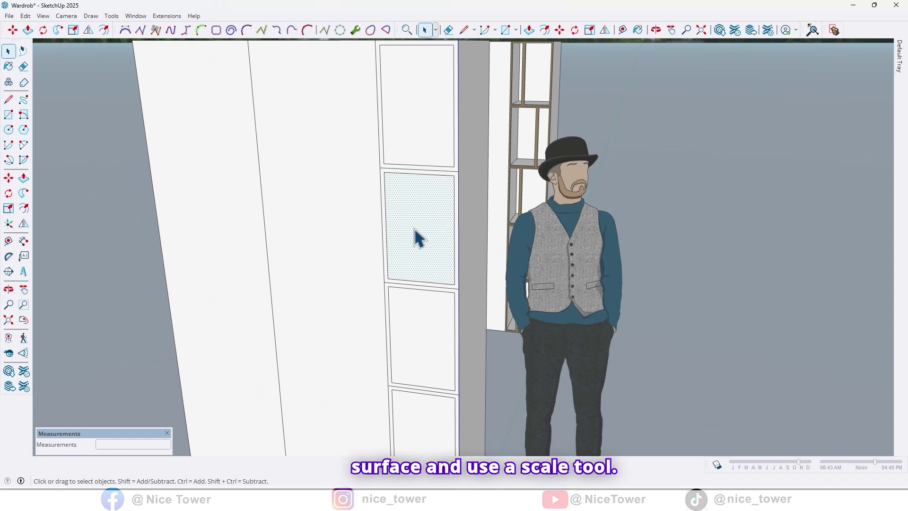
click(9, 209)
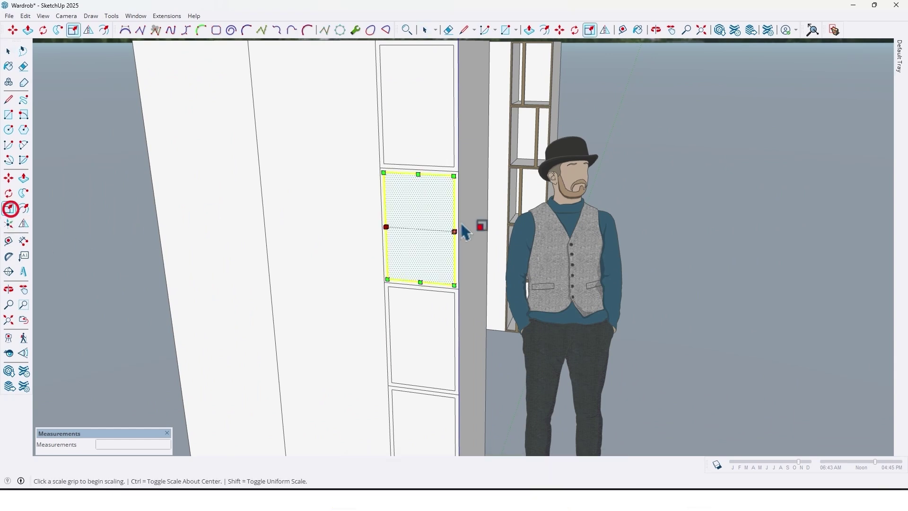
click(419, 175)
key(ctrl)
click(423, 170)
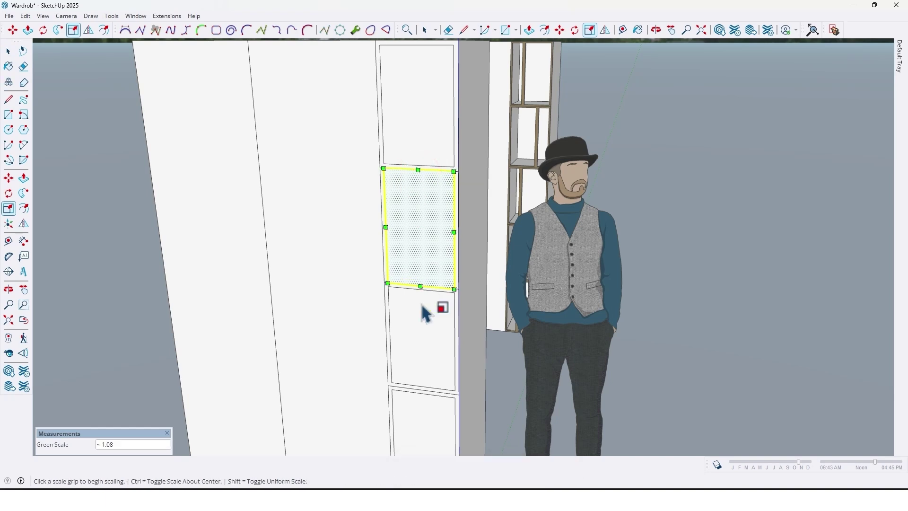
Step: Scale the fourth compartment's inner face vertically about its centre by about 1.08 to meet the neighbouring dividing lines
scroll(422, 318, down, 2)
shift+middle_drag(434, 302, 443, 176)
key(space)
click(427, 298)
scroll(438, 281, up, 2)
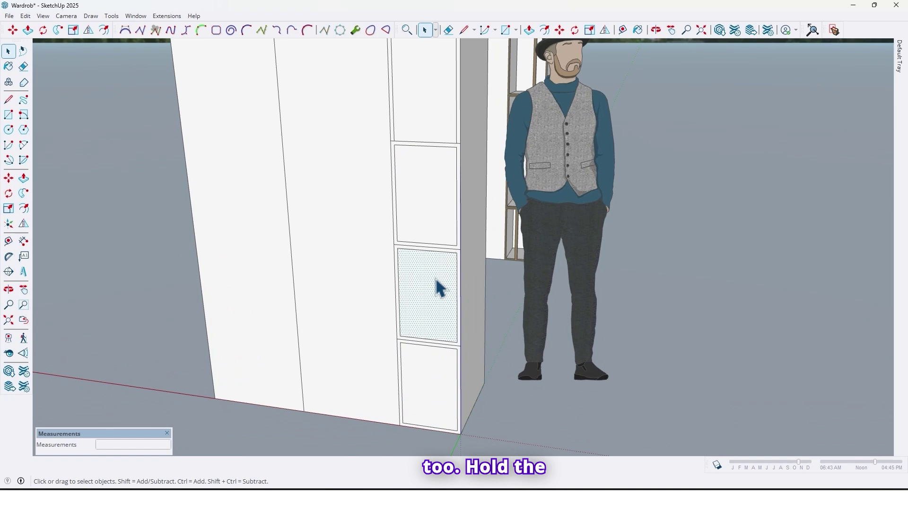
key(s)
click(431, 251)
key(ctrl)
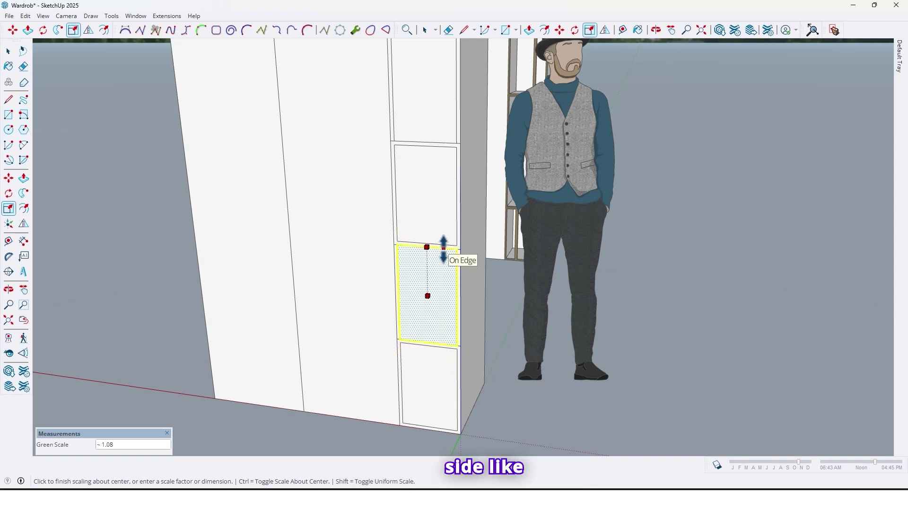
click(443, 249)
key(space)
Step: Examine the divider strips between the five compartments of the narrow front section
scroll(455, 319, down, 3)
mouse_move(455, 324)
middle_down()
mouse_move(512, 300)
mouse_move(534, 274)
mouse_move(432, 308)
middle_up()
scroll(432, 308, up, 5)
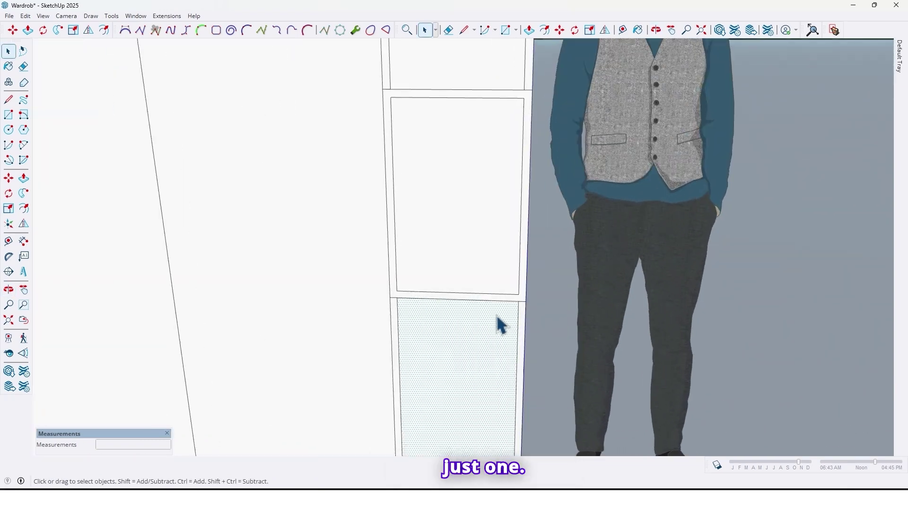
scroll(455, 290, down, 6)
shift+middle_drag(457, 191, 457, 242)
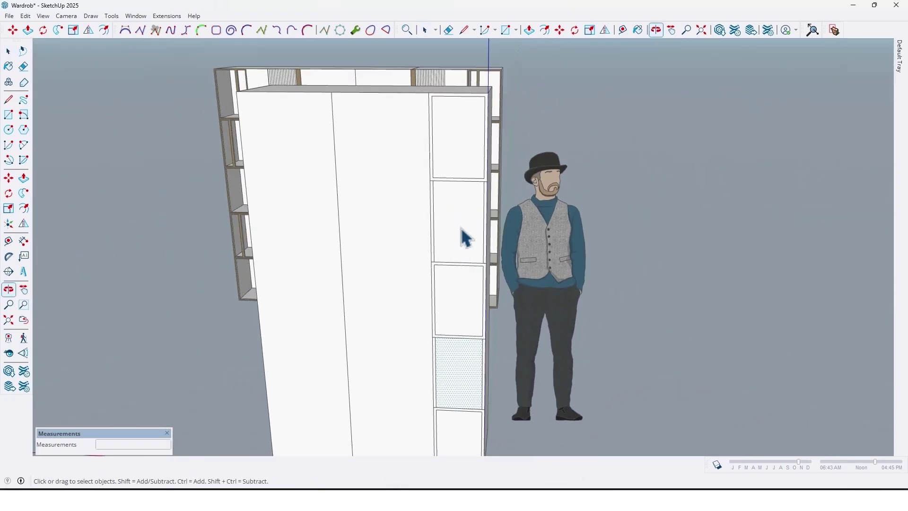
scroll(459, 158, up, 3)
scroll(459, 159, up, 2)
scroll(442, 178, down, 3)
mouse_move(446, 203)
middle_down()
mouse_move(456, 239)
mouse_move(386, 262)
mouse_move(445, 208)
middle_up()
middle_drag(468, 160, 462, 201)
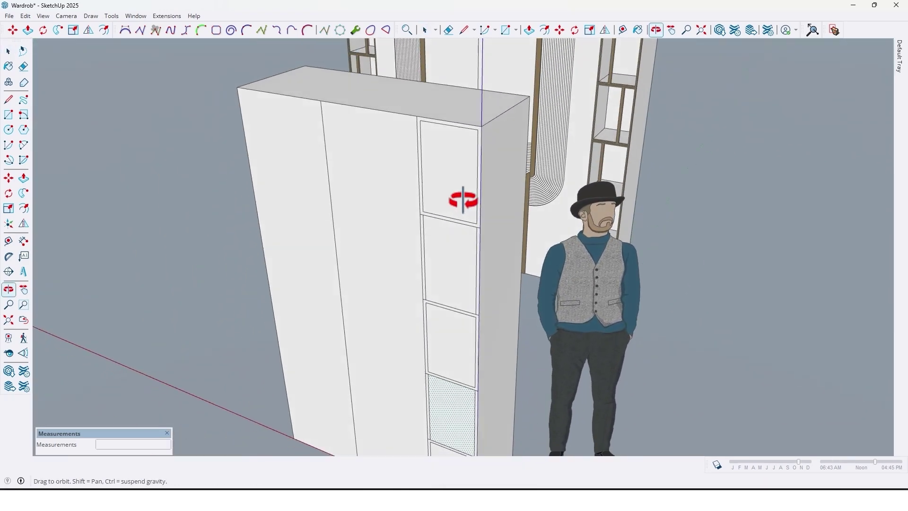
scroll(464, 189, up, 2)
middle_click(465, 189)
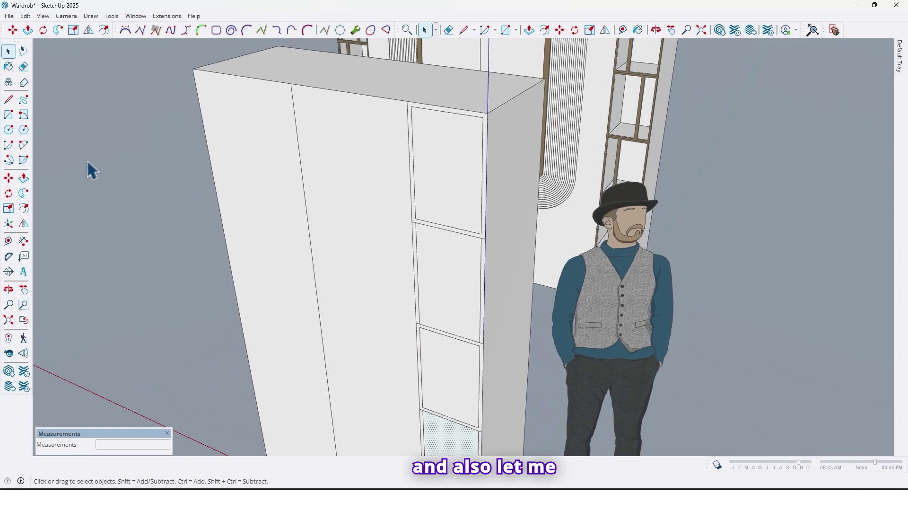
Step: Copy the middle front section's face and erase the vertical line dividing the two wide sections
scroll(306, 135, down, 3)
middle_drag(319, 233, 359, 229)
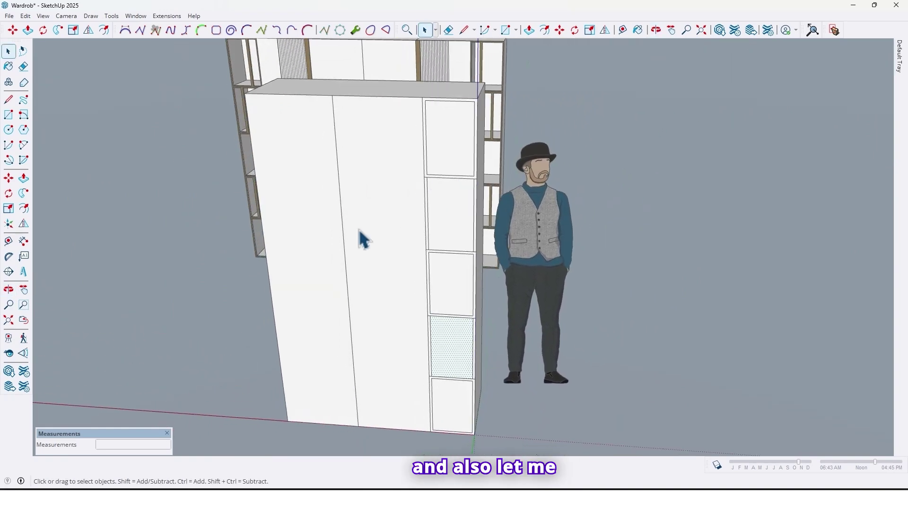
click(359, 229)
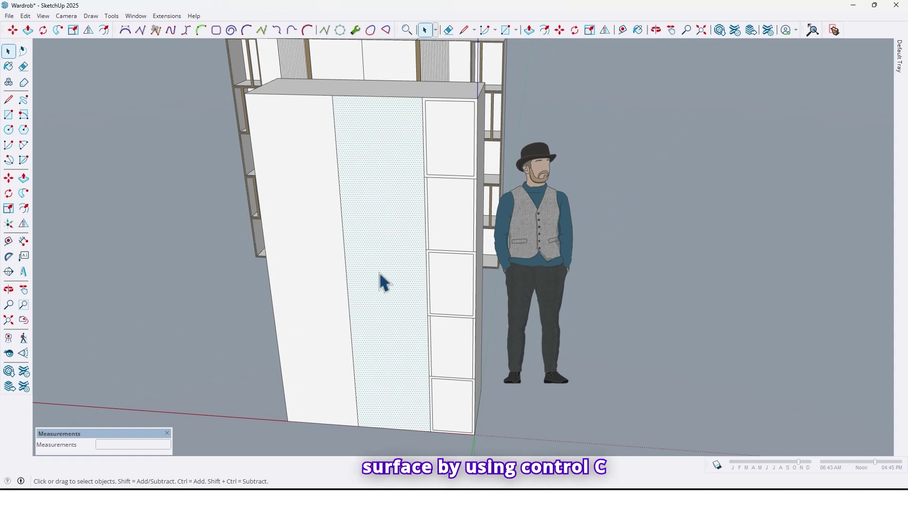
key(ctrl+c)
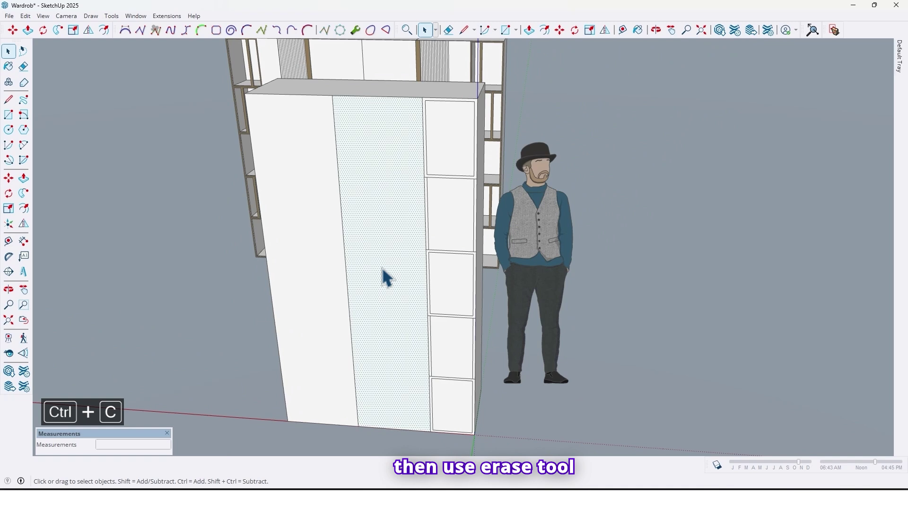
click(23, 67)
drag(361, 201, 329, 210)
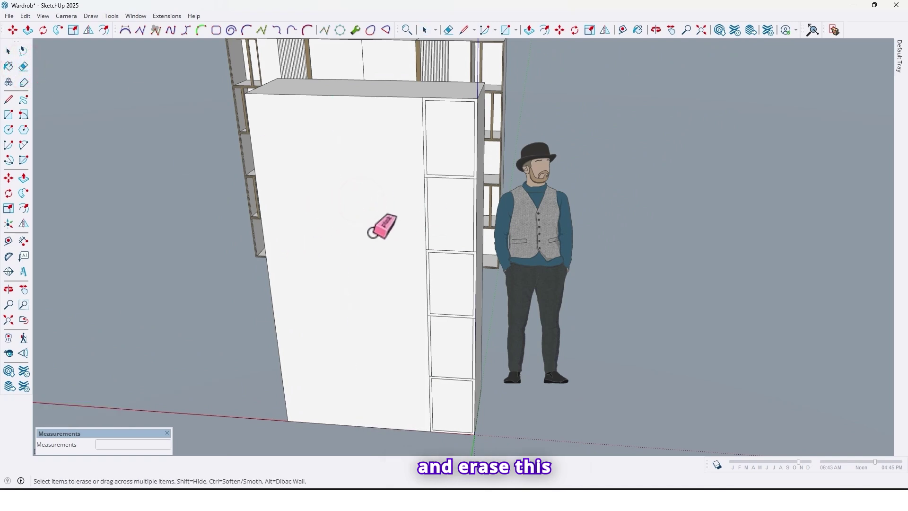
Step: Repeat the last inward offset on the merged wide front face
click(342, 212)
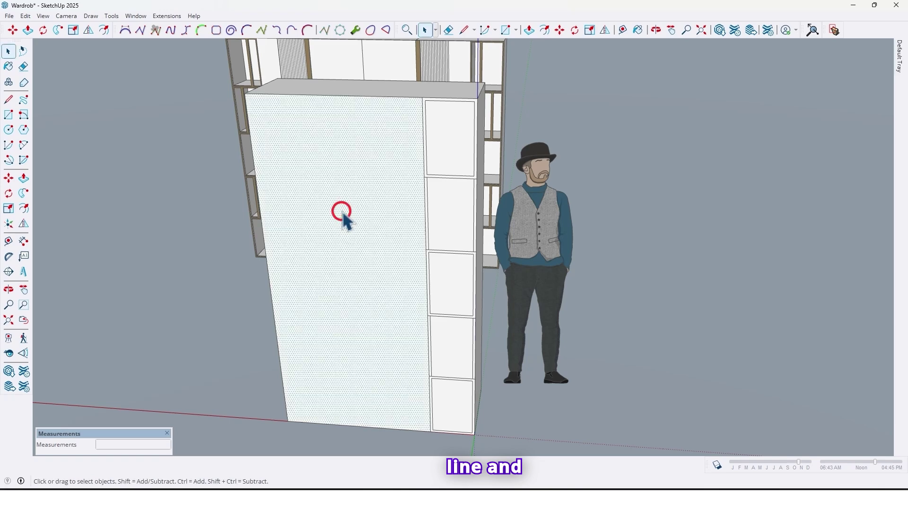
click(29, 210)
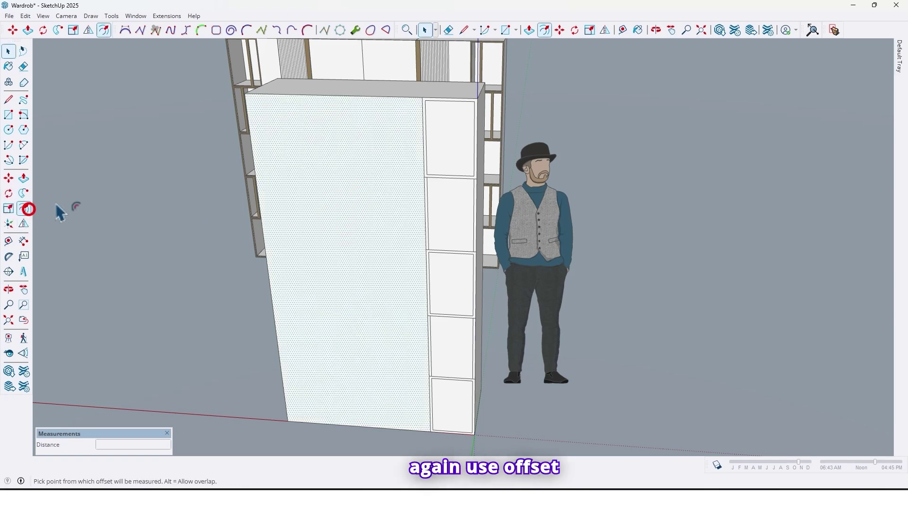
double_click(293, 153)
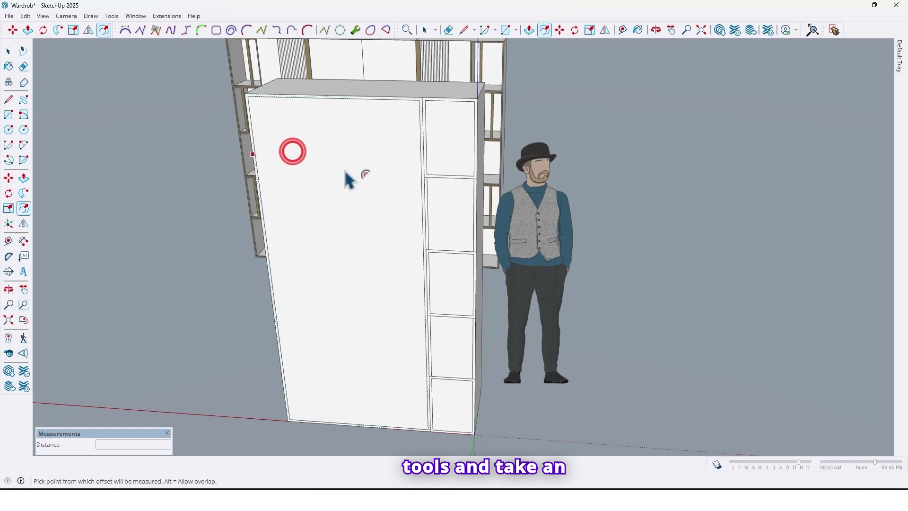
Step: Push the top compartment's inner face 45 cm into the wardrobe body
scroll(400, 171, up, 2)
middle_drag(360, 235, 420, 182)
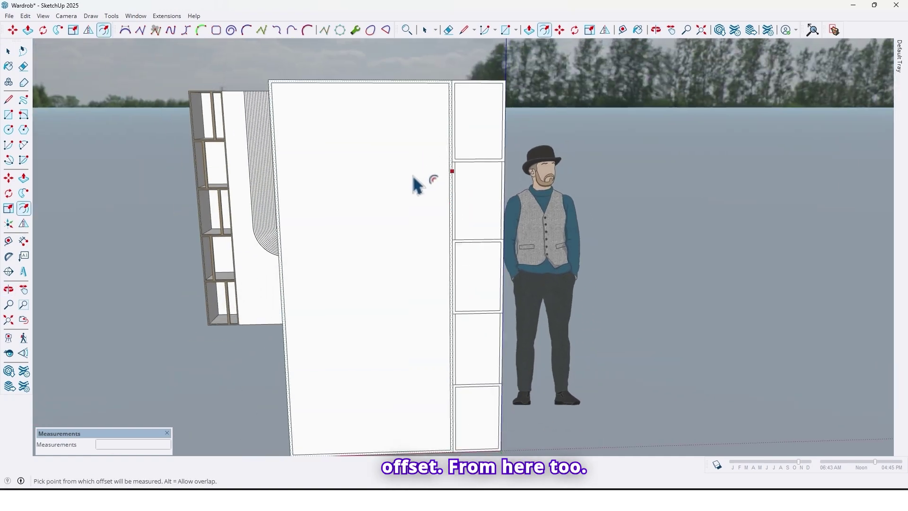
scroll(391, 286, down, 2)
middle_drag(396, 279, 213, 291)
scroll(378, 263, up, 3)
middle_drag(378, 263, 342, 313)
shift+middle_drag(396, 228, 365, 268)
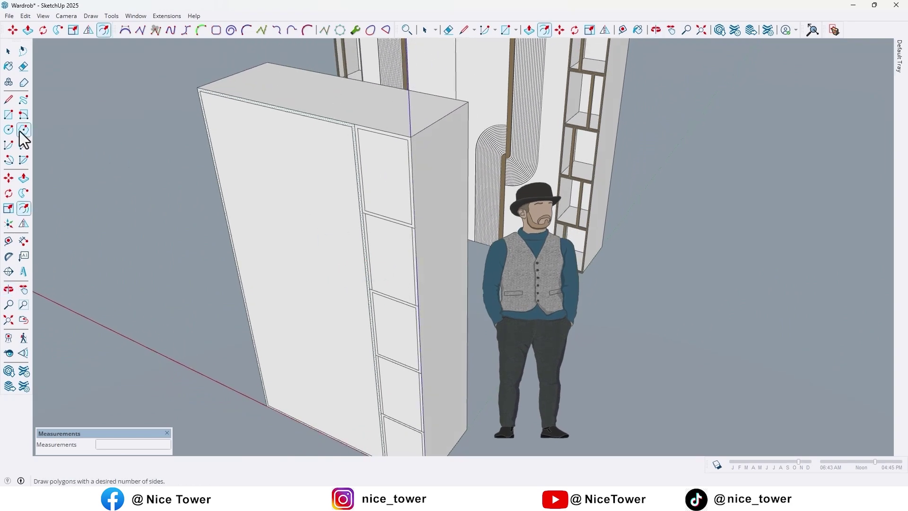
click(23, 178)
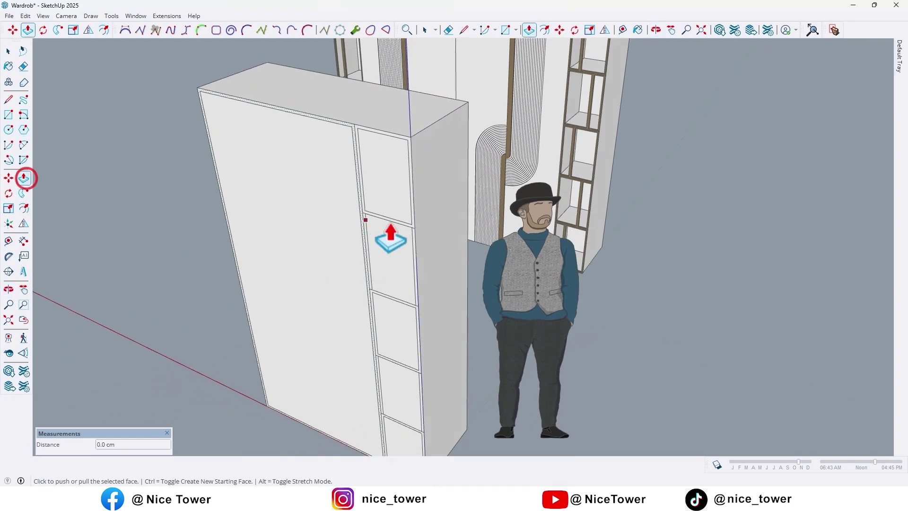
scroll(392, 230, up, 3)
key(Escape)
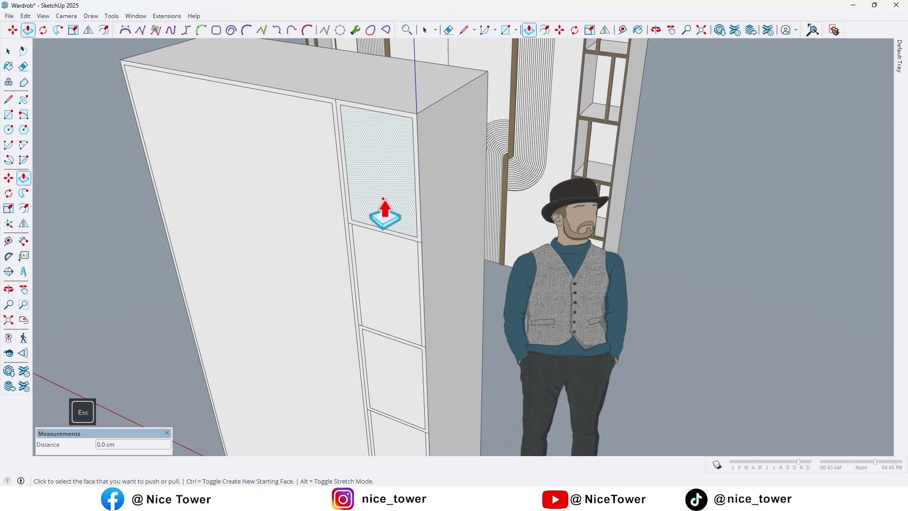
click(383, 201)
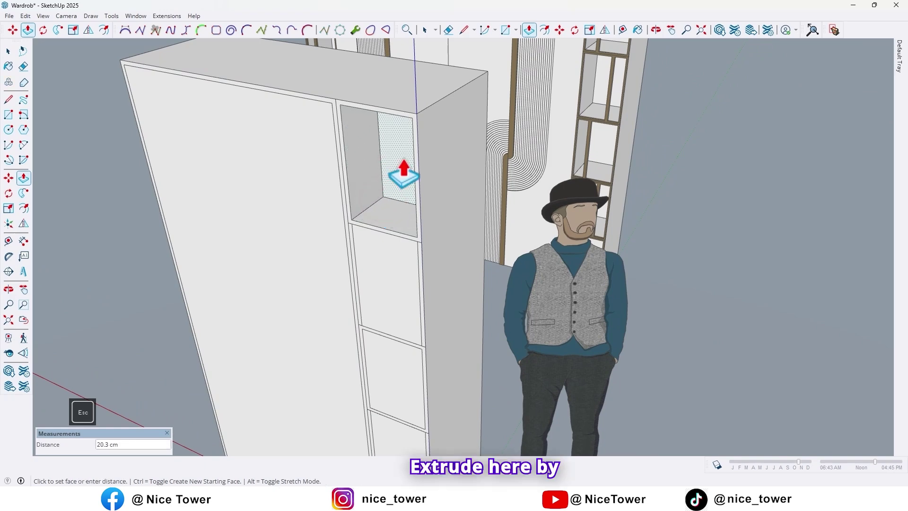
key(Return)
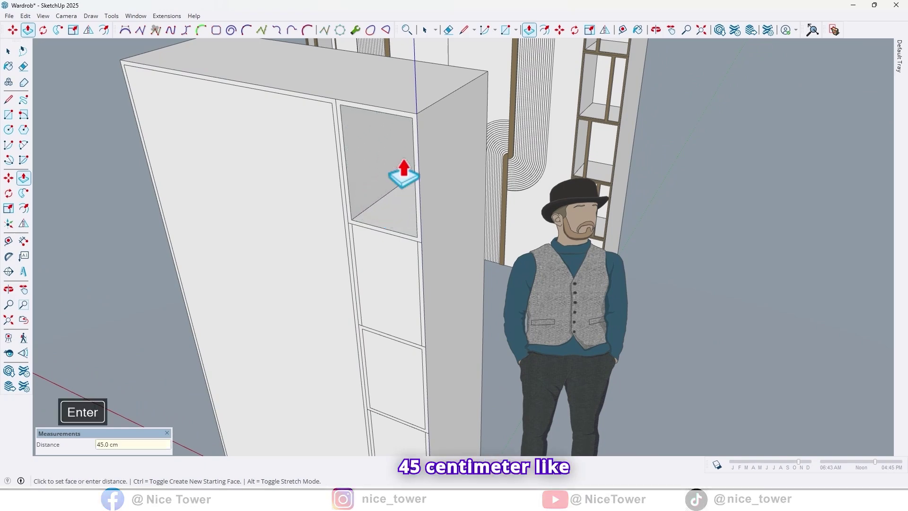
Step: Repeat the 45 cm push on the other four compartments of the narrow section
middle_drag(405, 172, 385, 239)
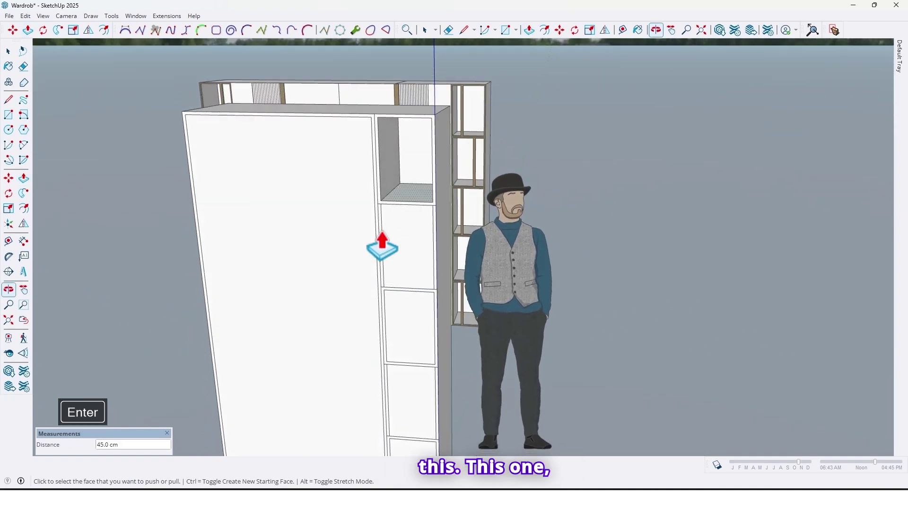
click(399, 244)
scroll(411, 265, up, 3)
double_click(412, 231)
double_click(413, 318)
double_click(415, 381)
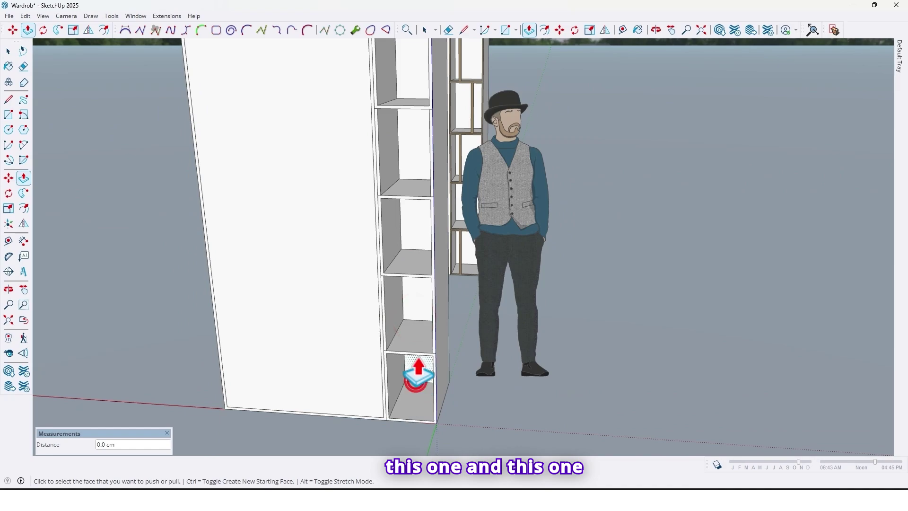
Step: Push the inner face of the wide section inward by the same 45 cm
scroll(407, 360, down, 3)
middle_drag(399, 341, 382, 365)
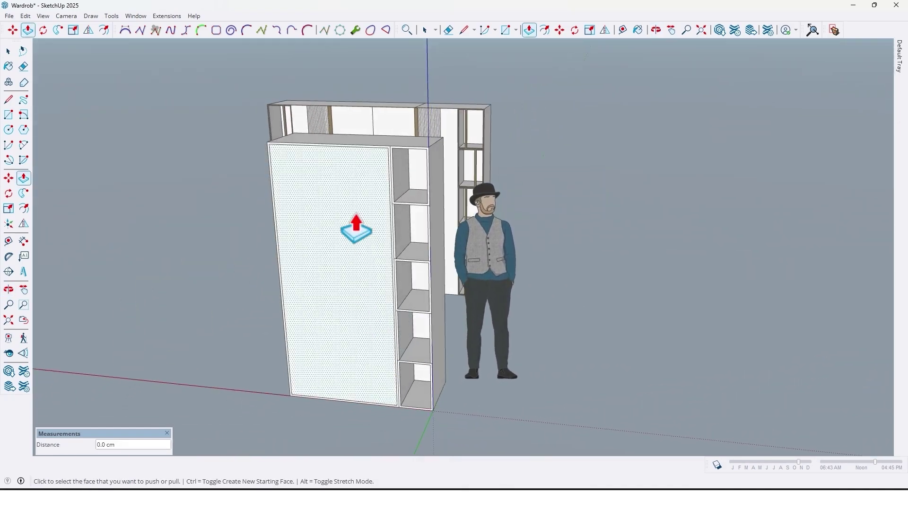
scroll(356, 217, up, 2)
double_click(352, 201)
Step: Select the entire wardrobe body with all connected geometry and make it a group
scroll(381, 252, down, 3)
middle_drag(381, 251, 357, 208)
scroll(376, 303, up, 2)
key(space)
triple_click(356, 204)
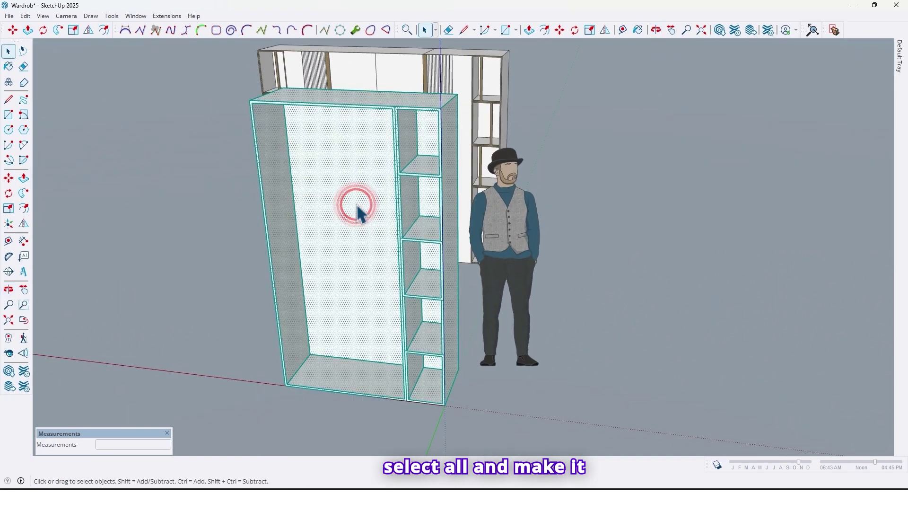
right_click(357, 205)
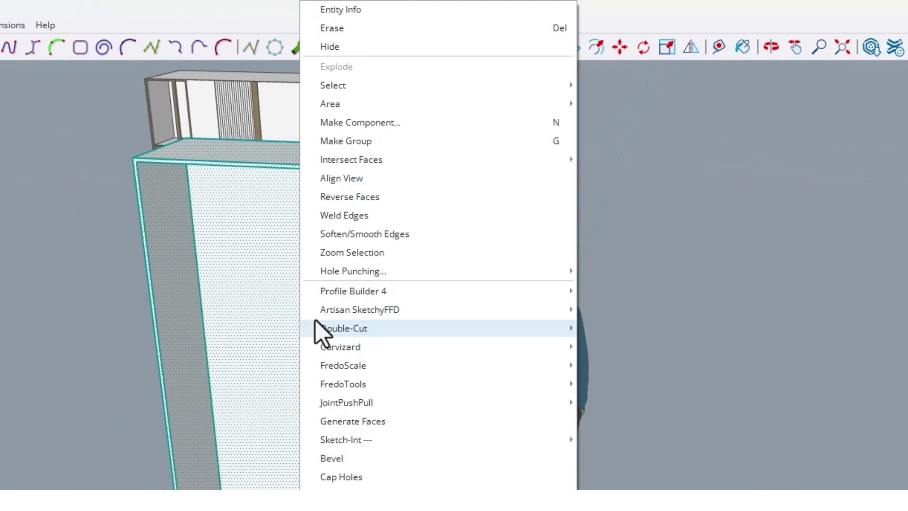
click(374, 141)
Step: Paste the copied middle front face in place on the wardrobe body
middle_drag(374, 199, 639, 260)
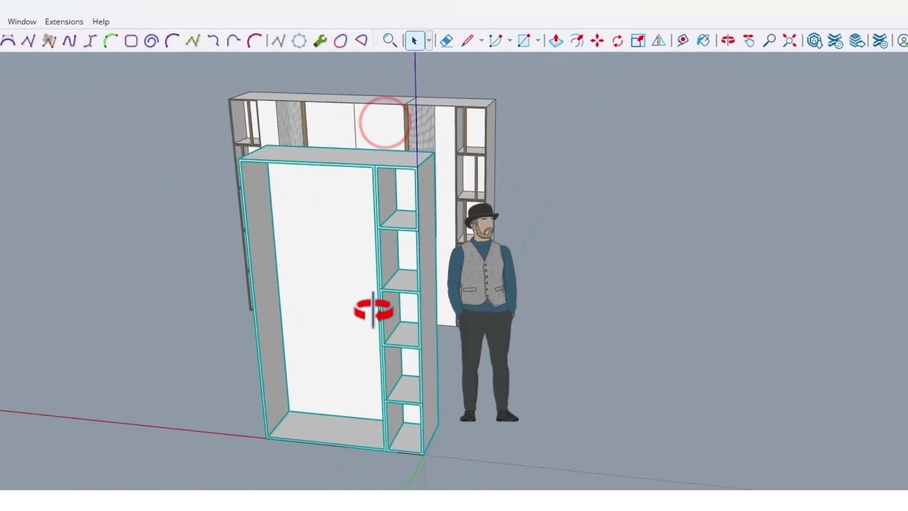
middle_drag(573, 165, 417, 318)
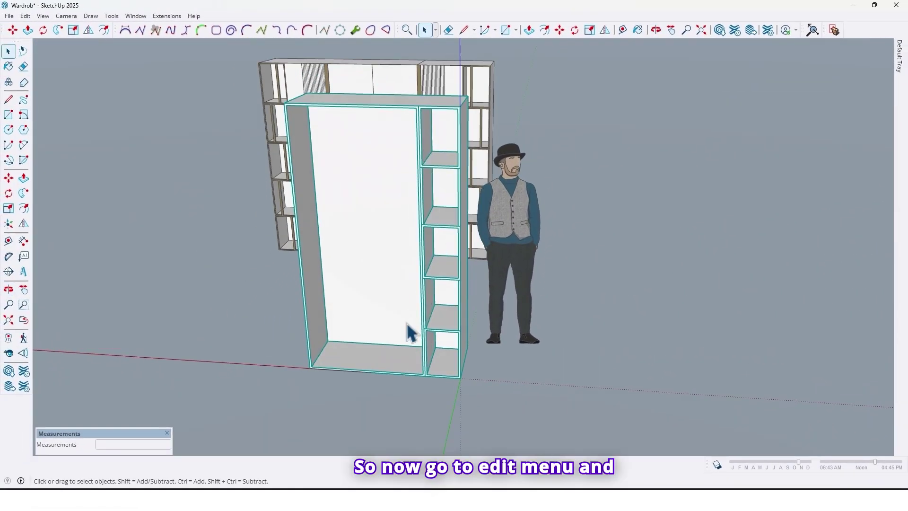
click(25, 16)
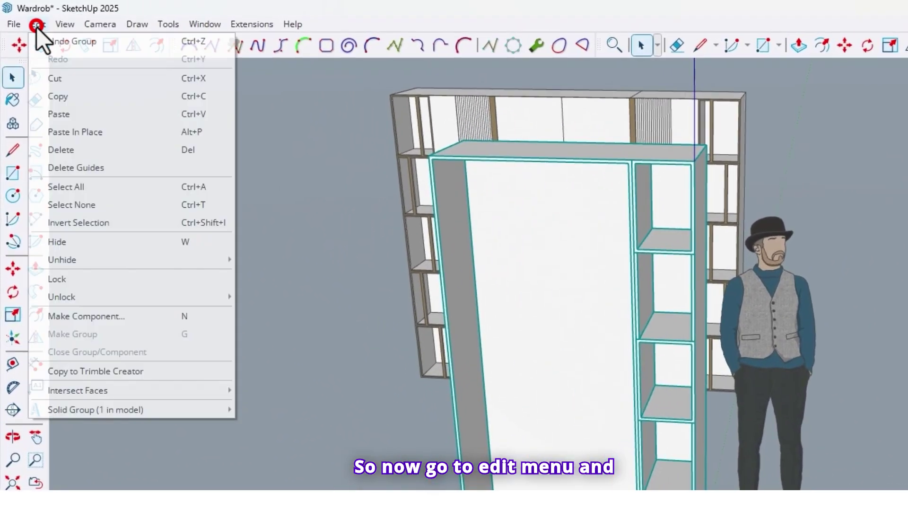
click(109, 134)
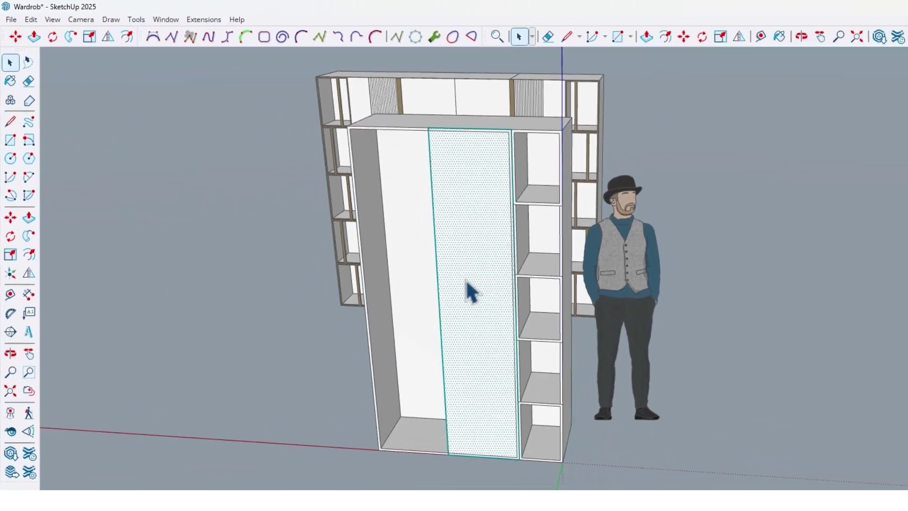
Step: Extrude the pasted door face outward by 1.6 cm
scroll(378, 164, up, 3)
middle_drag(379, 164, 599, 260)
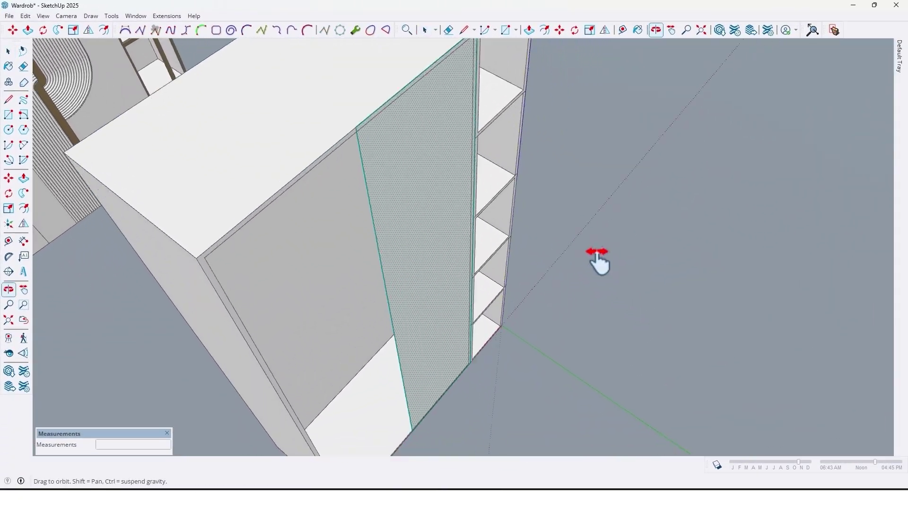
scroll(530, 251, down, 3)
shift+middle_drag(529, 249, 507, 255)
scroll(441, 198, up, 2)
shift+middle_drag(441, 198, 424, 202)
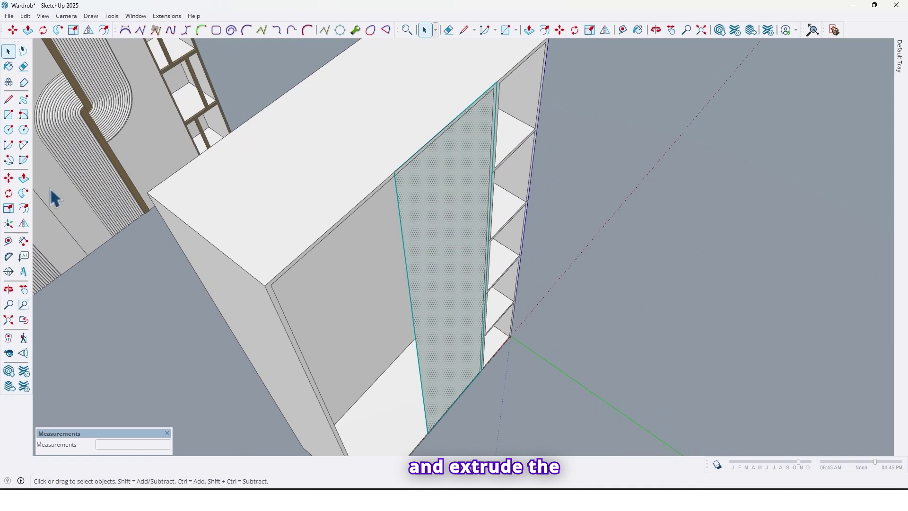
click(23, 178)
click(432, 201)
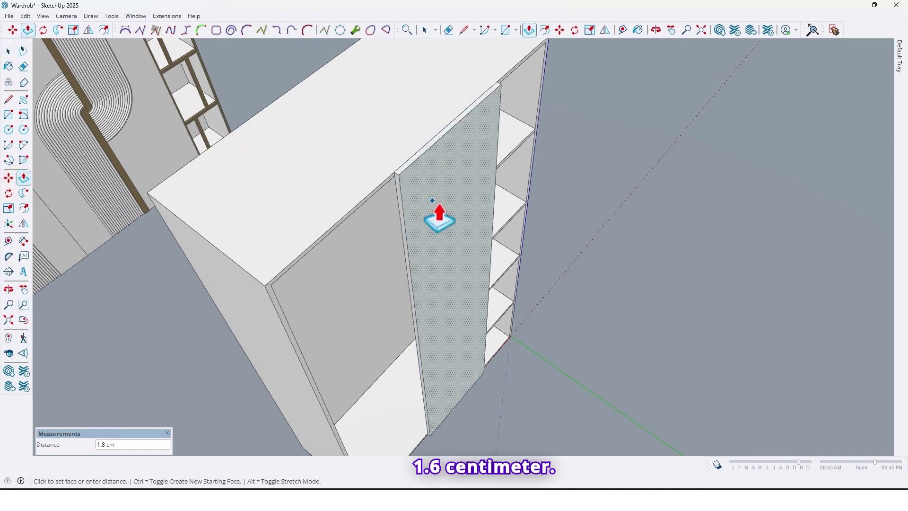
key(Return)
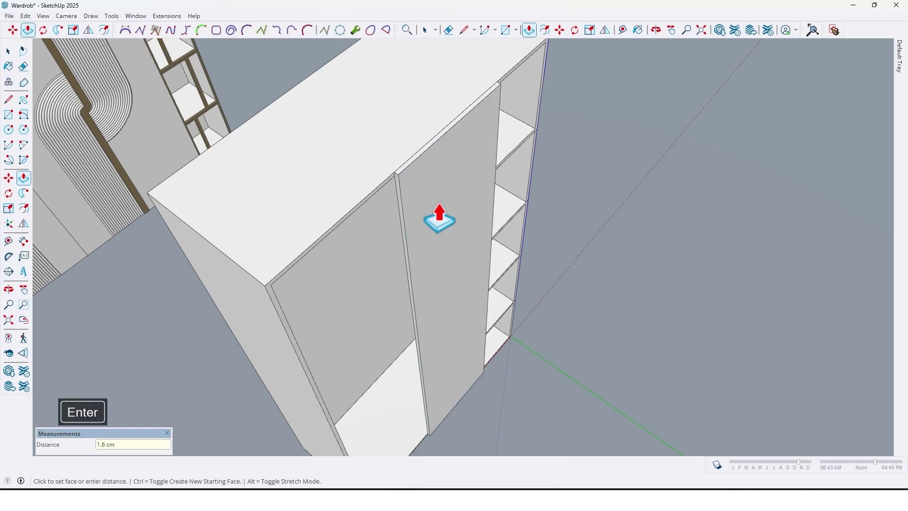
key(space)
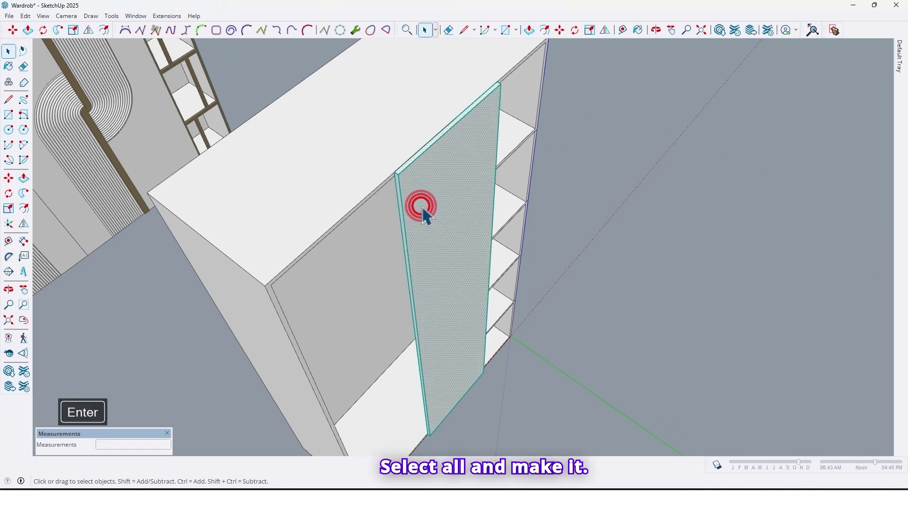
Step: Make the extruded door panel a component and clear the selection
right_click(422, 205)
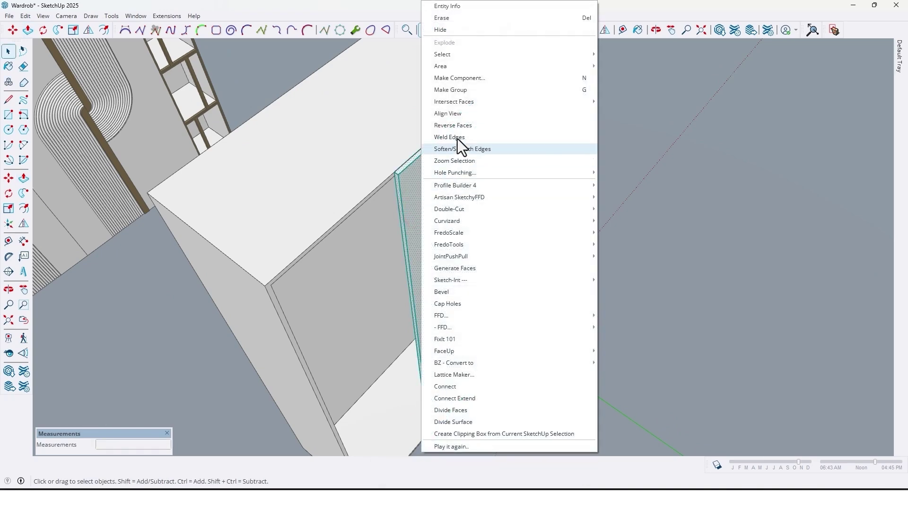
click(469, 80)
click(459, 367)
click(685, 336)
Step: Draw a 30 by 45 cm rectangle over the front of the lowest side shelf compartment
middle_drag(596, 303, 470, 275)
scroll(485, 356, up, 3)
middle_drag(485, 356, 450, 328)
scroll(456, 327, up, 5)
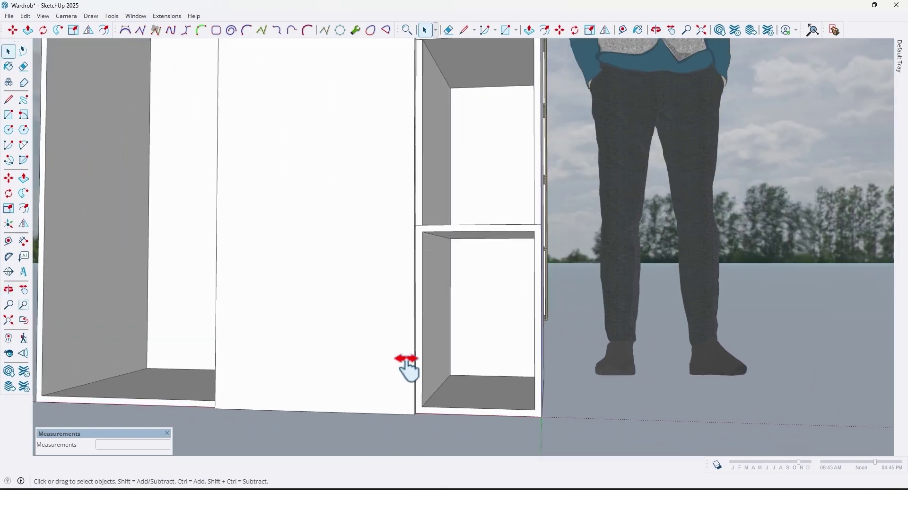
middle_drag(430, 381, 385, 364)
scroll(388, 365, up, 1)
key(r)
click(380, 407)
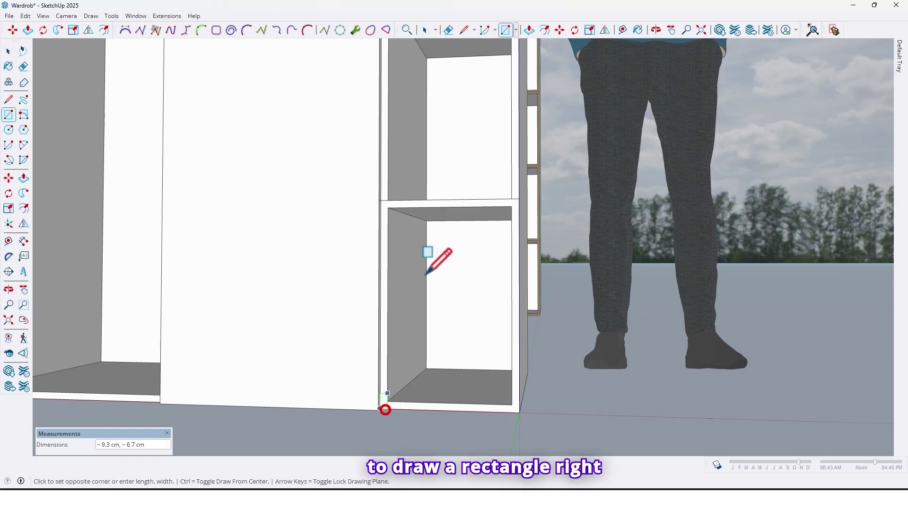
click(518, 199)
Step: Draw a 45 cm vertical line across the rectangle from its bottom edge to its top edge, right of centre
middle_drag(534, 298, 425, 286)
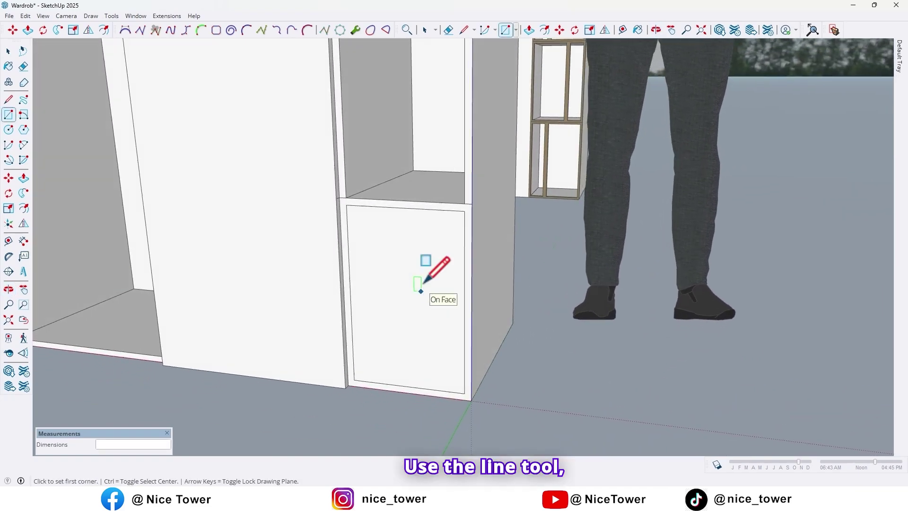
click(10, 99)
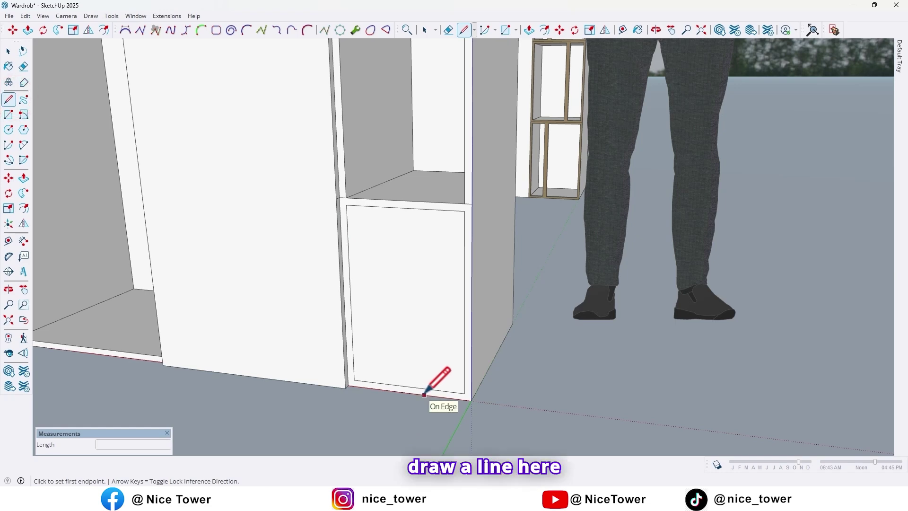
click(424, 395)
click(421, 203)
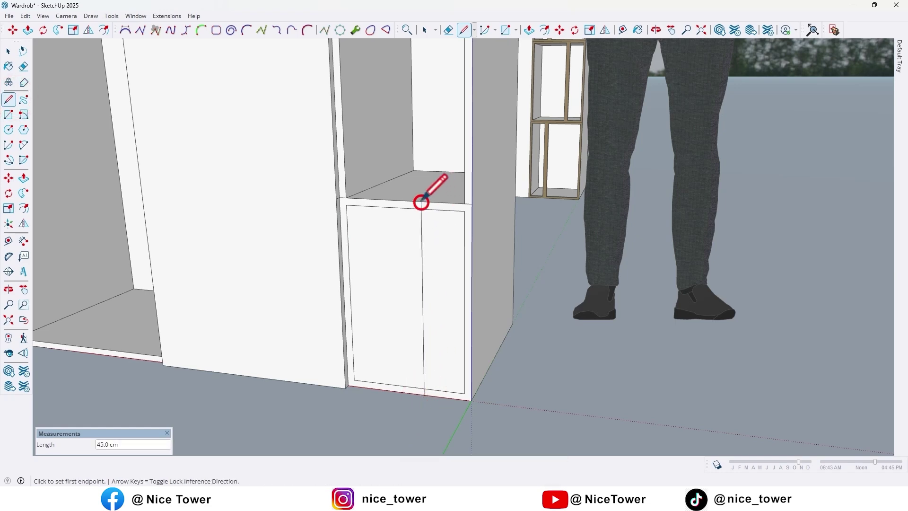
Step: Offset the outlines of both parts of the divided rectangle inward by the same distance
middle_drag(386, 341, 396, 334)
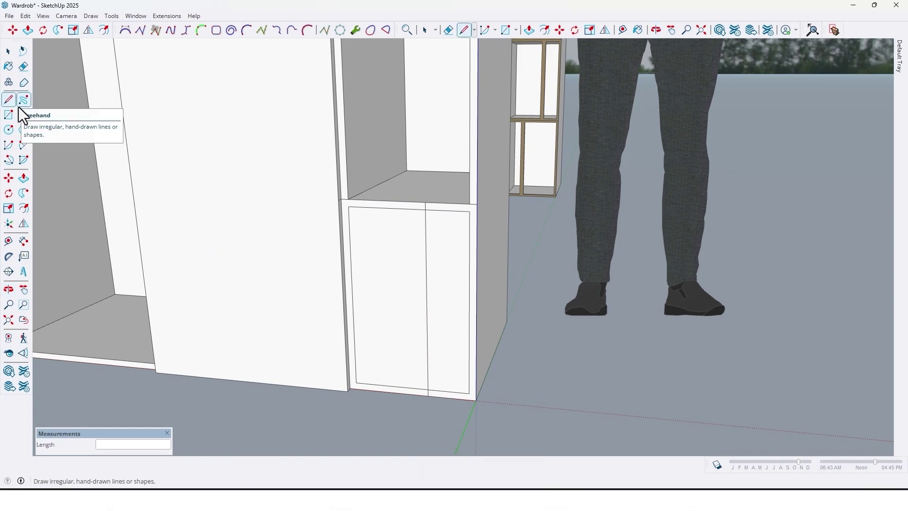
click(25, 207)
click(392, 246)
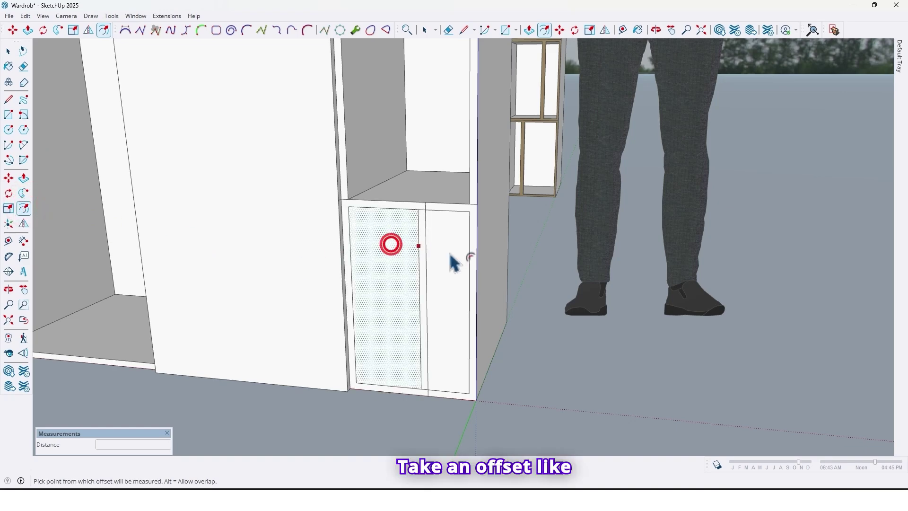
double_click(461, 253)
Step: Delete the two inner faces of the frame and erase the dividing line along its vertical bar
scroll(442, 254, up, 2)
mouse_move(442, 254)
middle_down()
mouse_move(417, 267)
mouse_move(446, 260)
mouse_move(443, 239)
middle_up()
key(space)
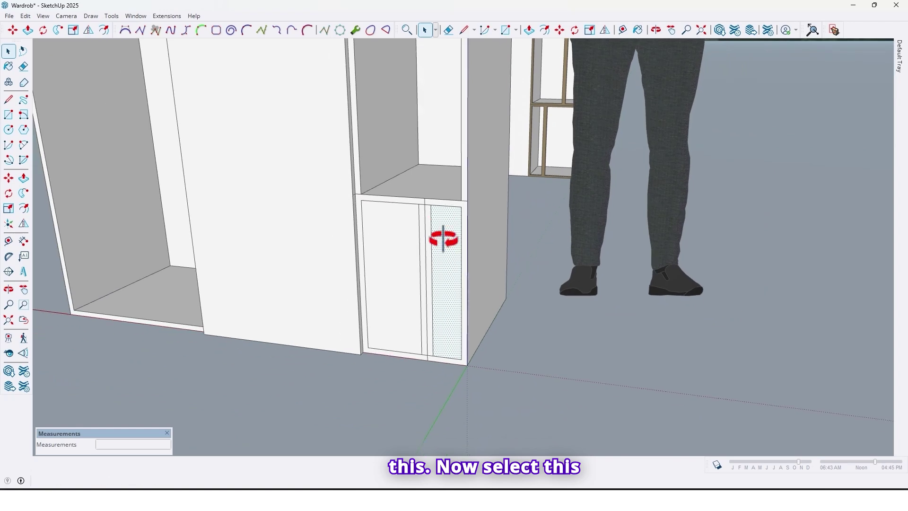
ctrl+click(396, 250)
key(Delete)
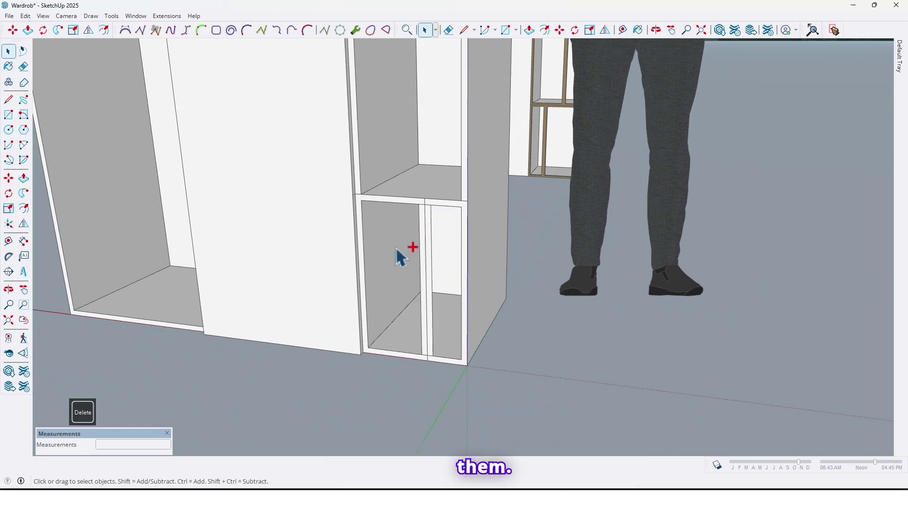
scroll(430, 294, up, 2)
middle_drag(430, 302, 421, 312)
scroll(424, 309, up, 2)
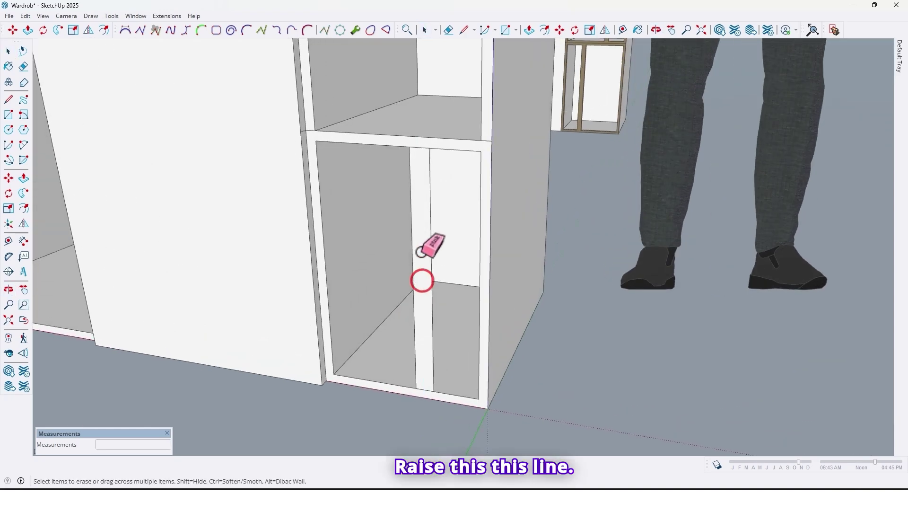
Step: Extrude the shelf frame face outward by 1.6 cm
scroll(420, 263, down, 2)
mouse_move(432, 284)
middle_down()
mouse_move(421, 282)
mouse_move(358, 199)
middle_up()
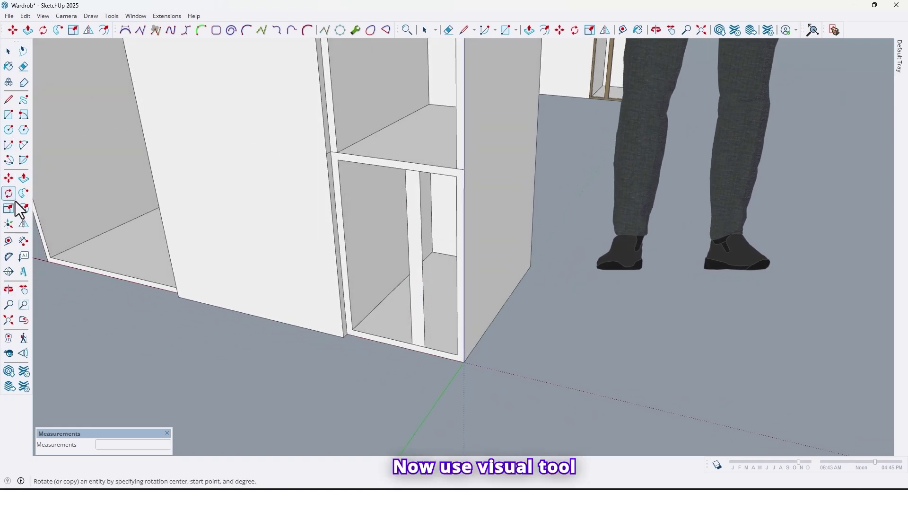
click(21, 179)
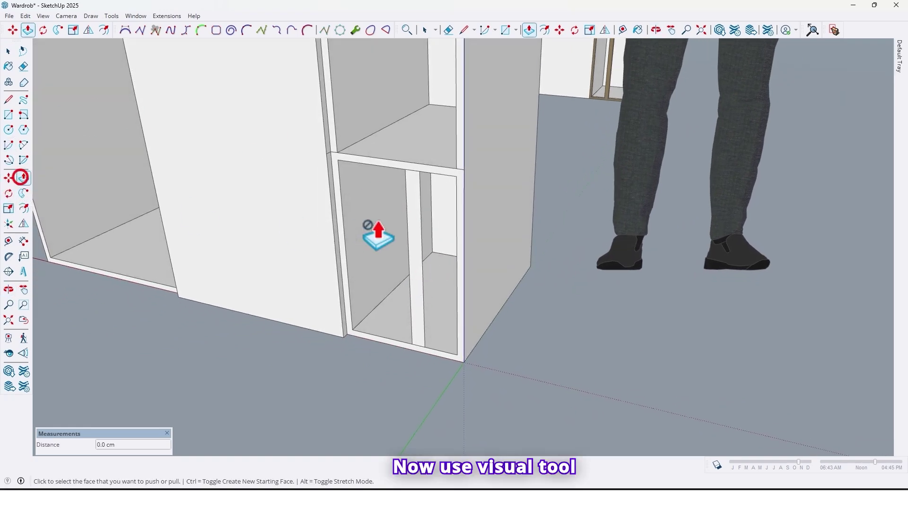
click(411, 181)
text(1)
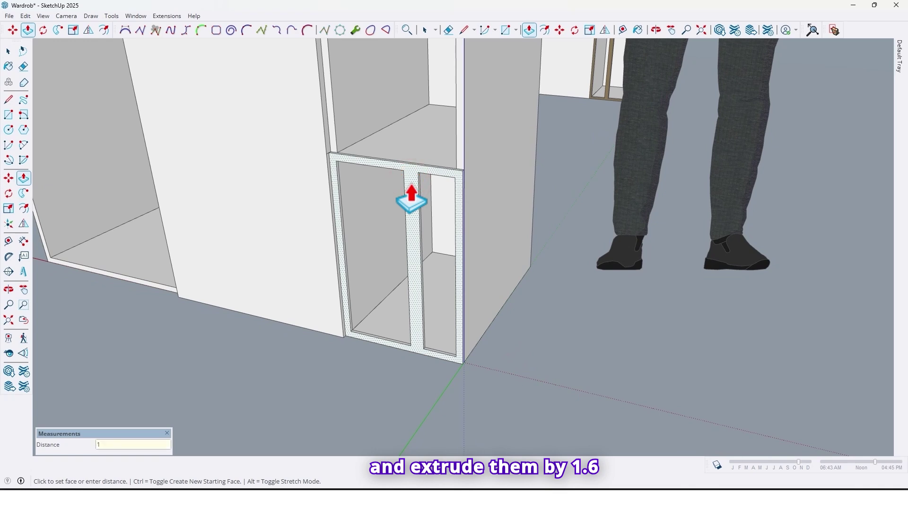
text(.6)
key(Return)
key(space)
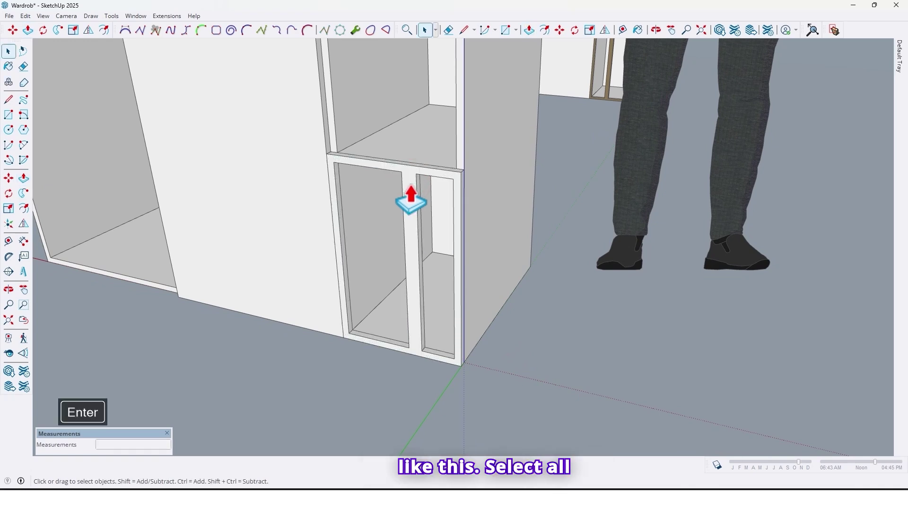
Step: Select the whole extruded shelf frame and make it a component
click(410, 184)
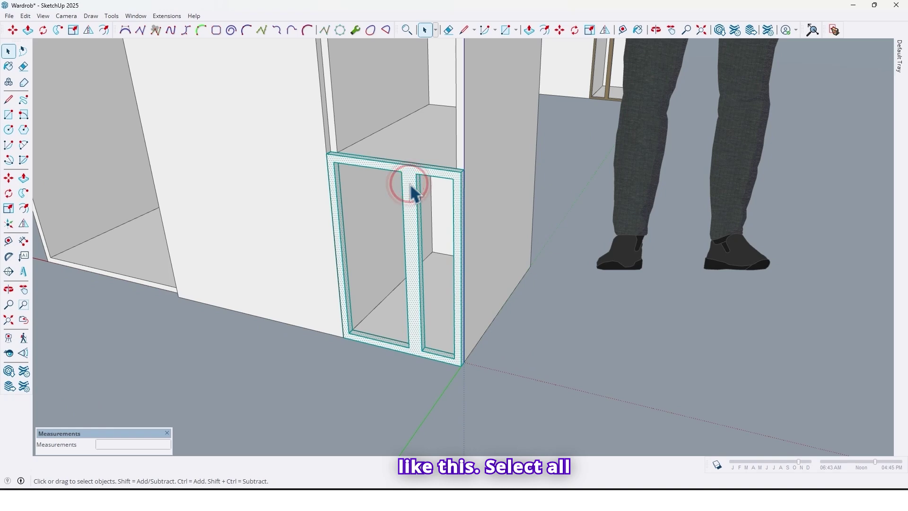
right_click(410, 183)
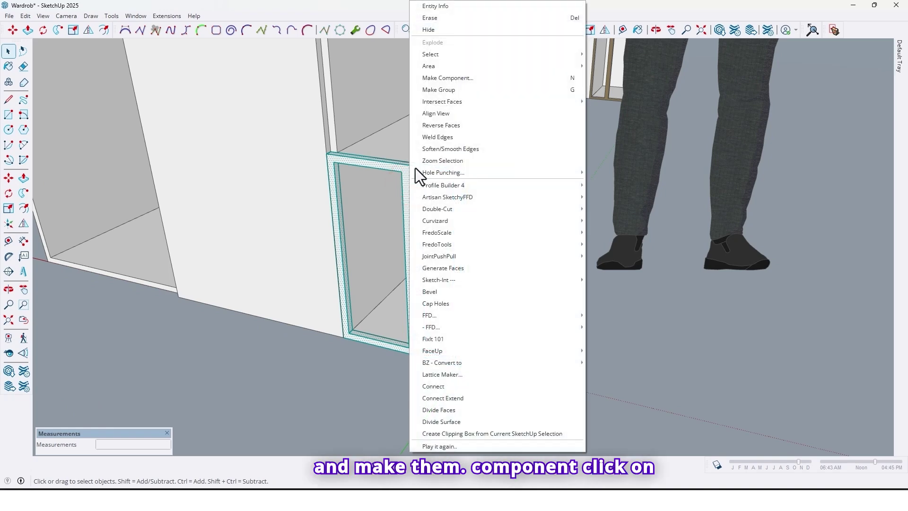
click(445, 78)
click(455, 366)
Step: Copy the frame component straight up by 45 cm and array it four times to cover all five shelf compartments
middle_drag(450, 364, 430, 410)
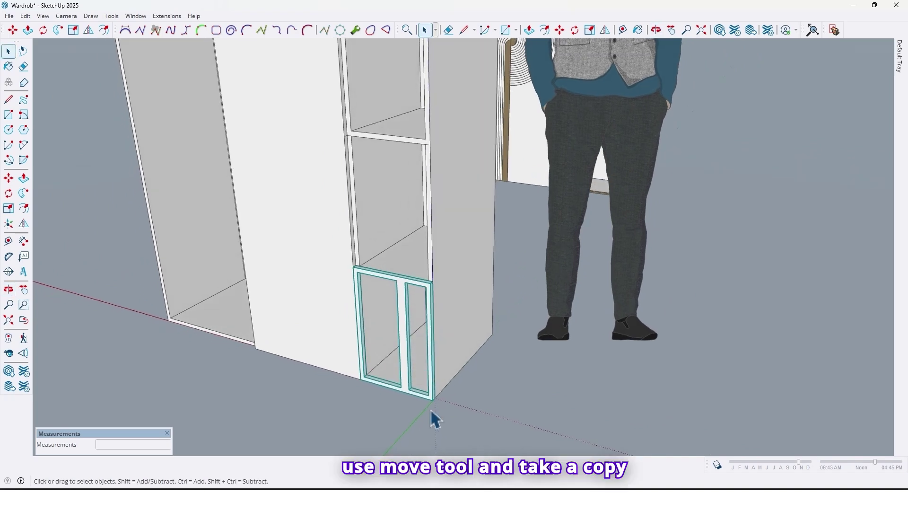
key(m)
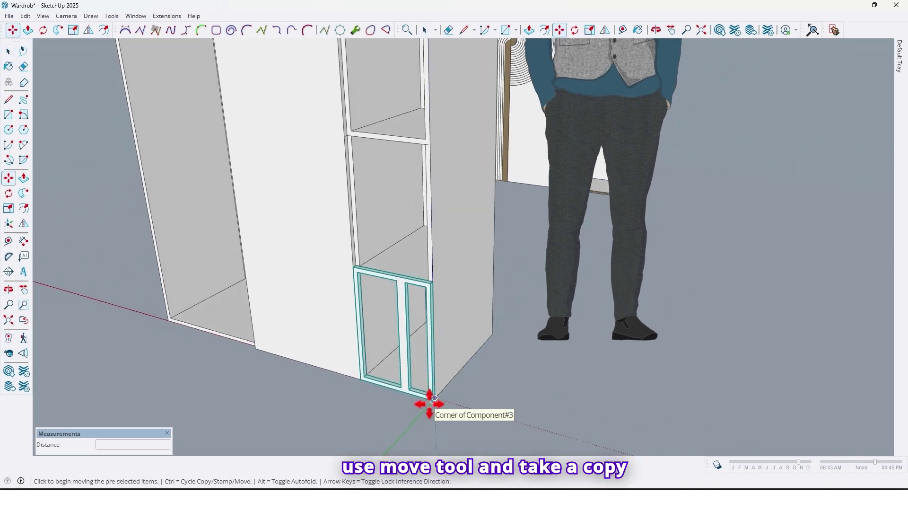
click(434, 397)
key(ctrl)
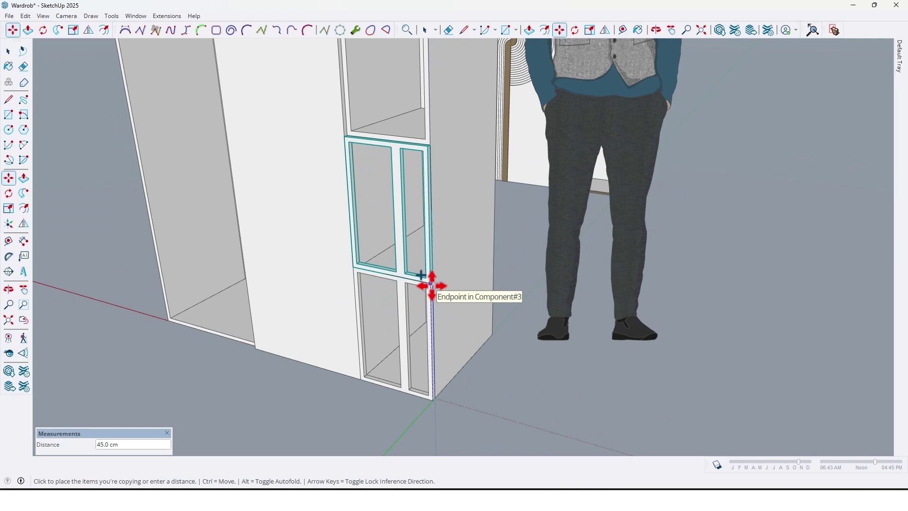
click(431, 286)
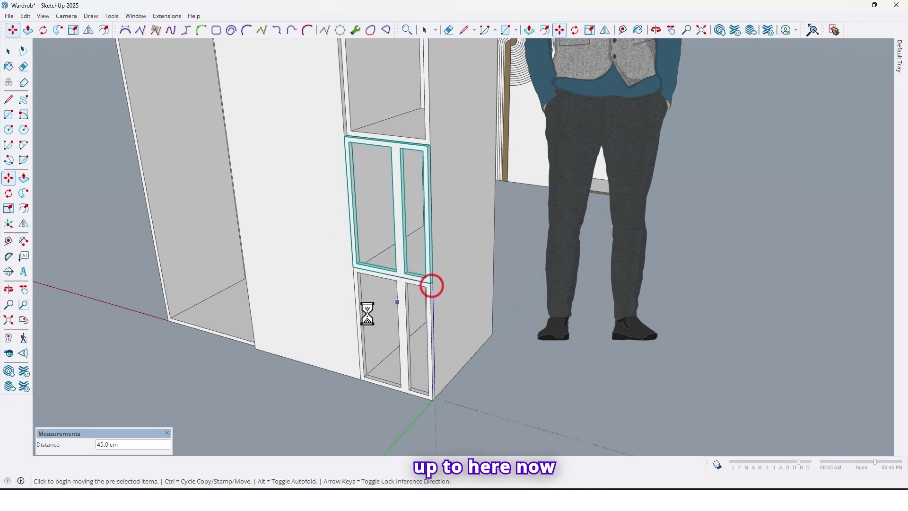
scroll(384, 296, down, 7)
middle_drag(387, 289, 400, 309)
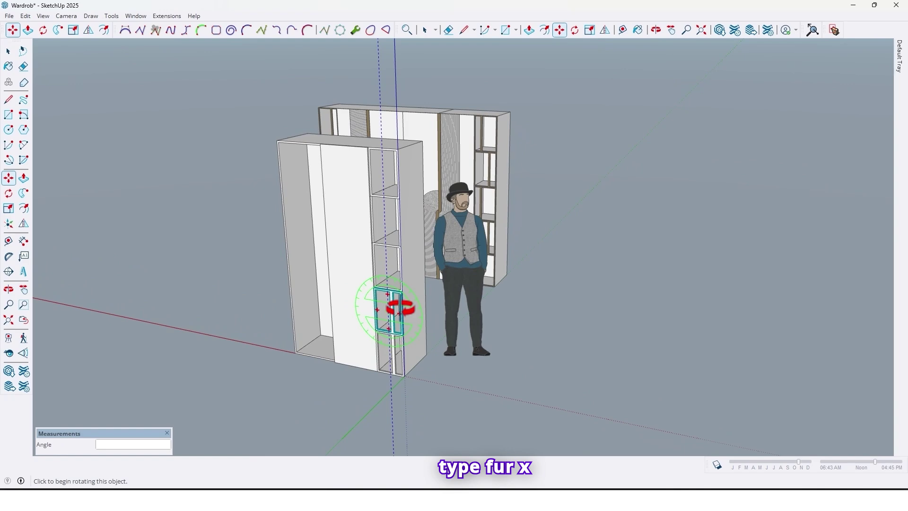
Step: Select the bottom, middle and top shelf frames and flip them about the red plane so their vertical bars alternate
middle_drag(396, 254, 449, 362)
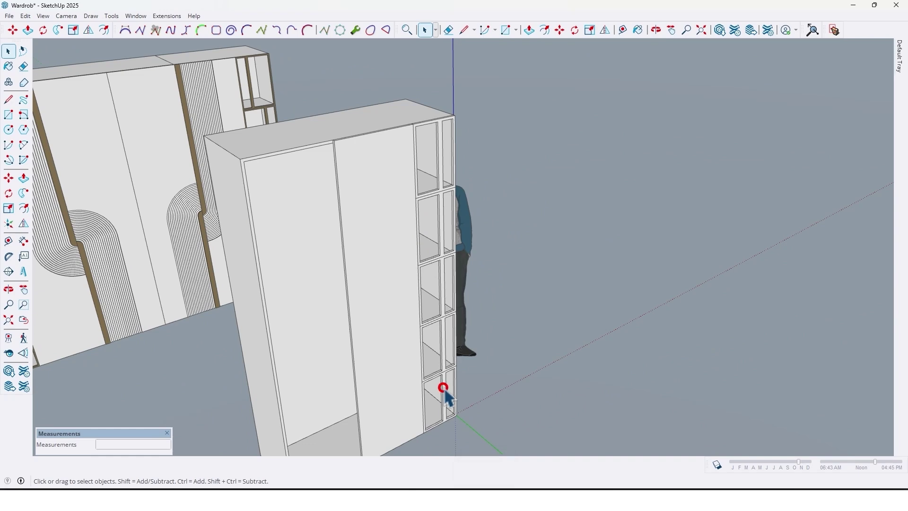
ctrl+click(444, 295)
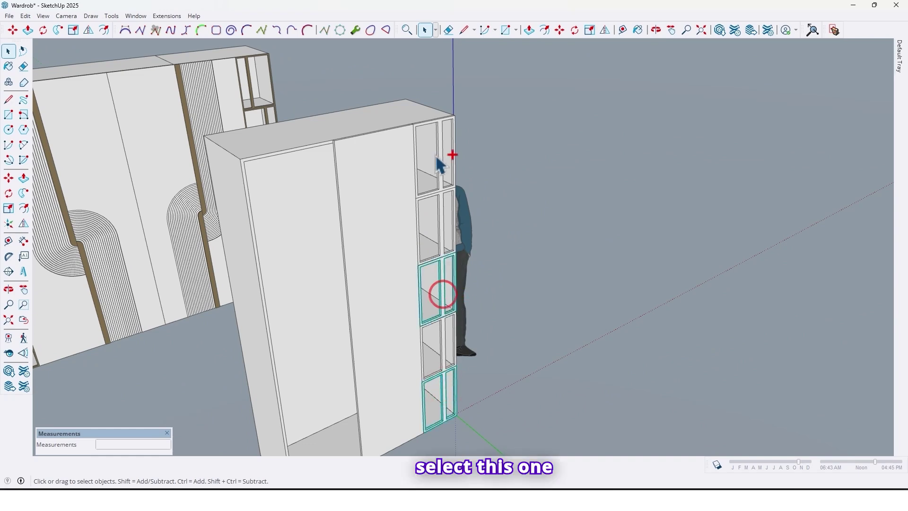
middle_drag(443, 172, 428, 227)
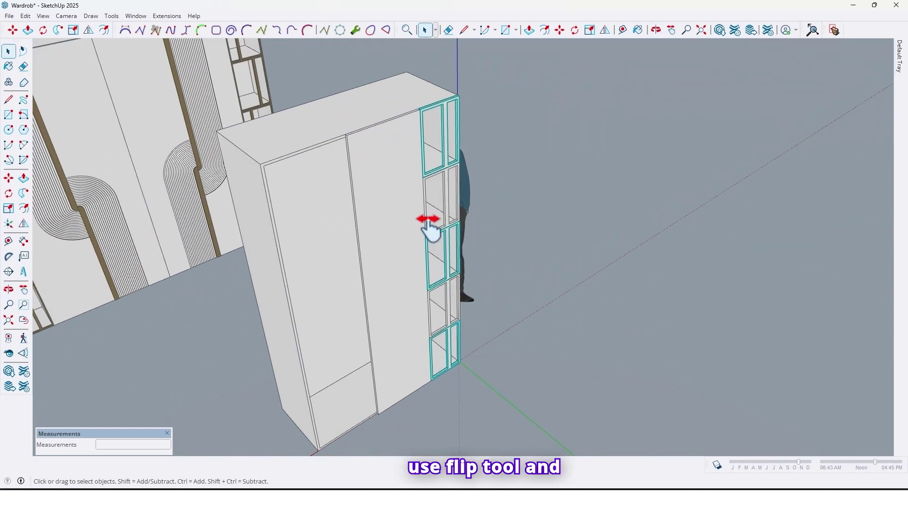
key(ctrl+f)
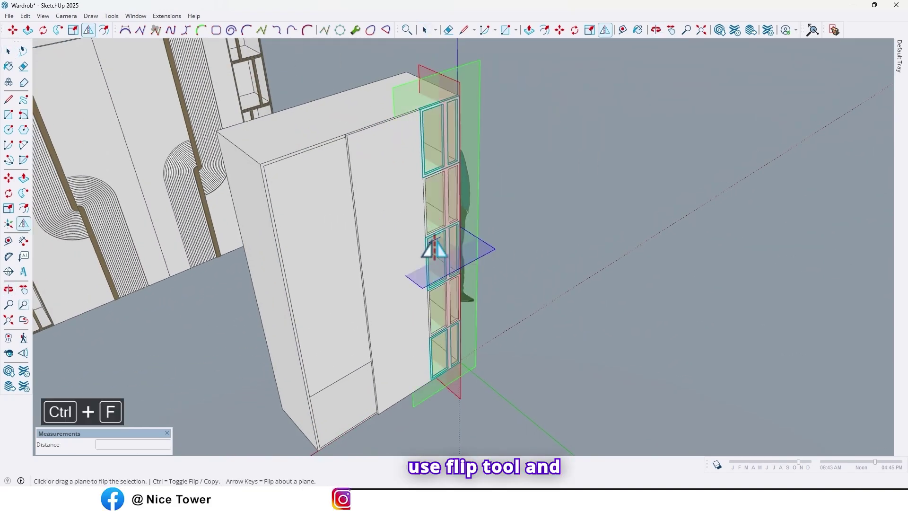
click(460, 387)
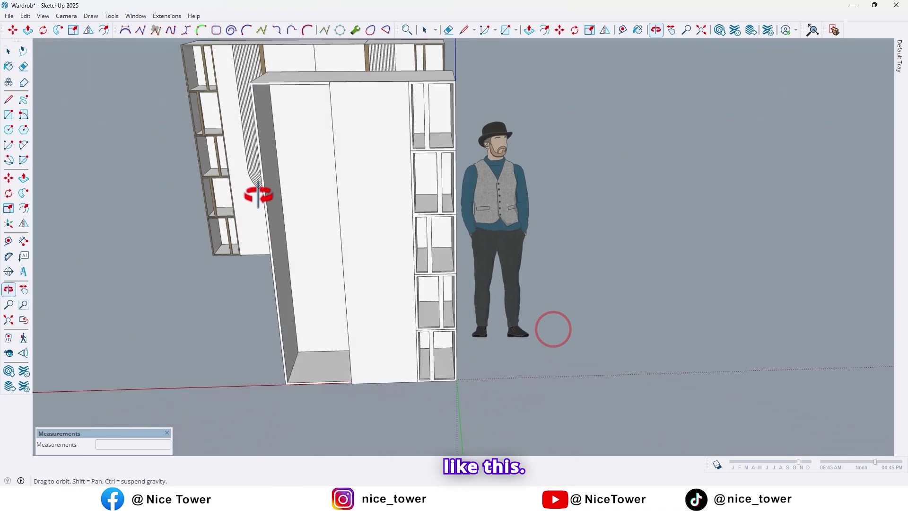
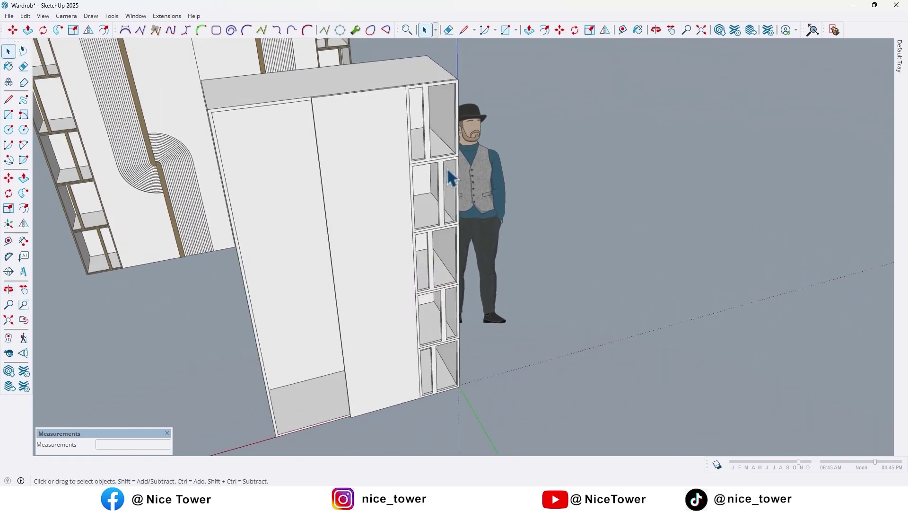
Step: Open the shelf frame component, select all of its geometry and paint it with the current brown material
scroll(443, 177, up, 3)
double_click(437, 166)
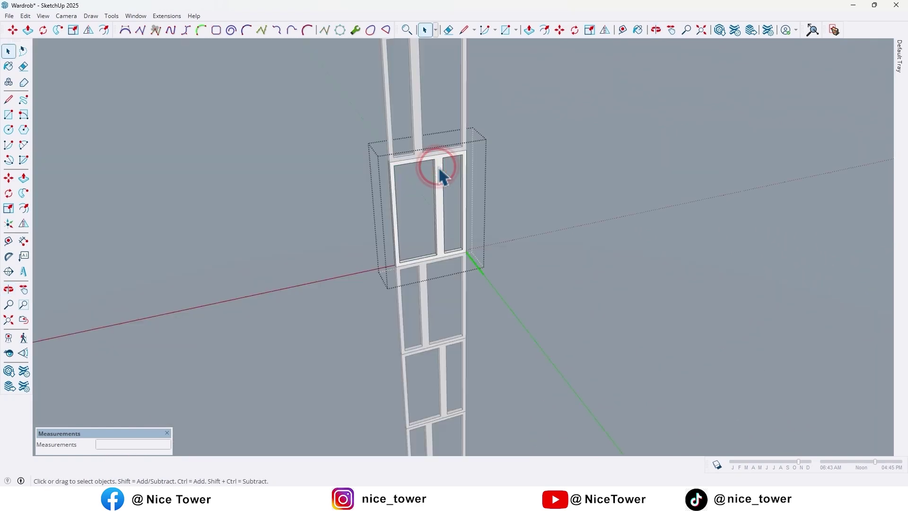
triple_click(437, 166)
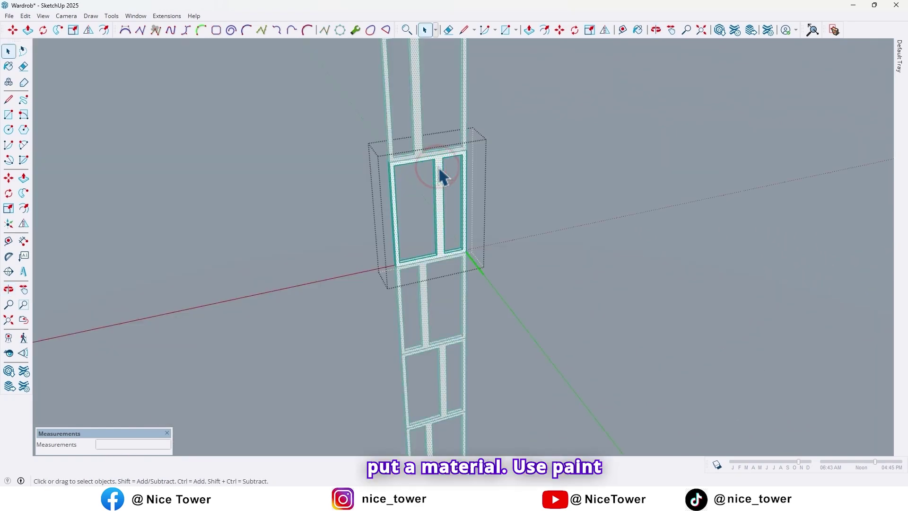
click(8, 66)
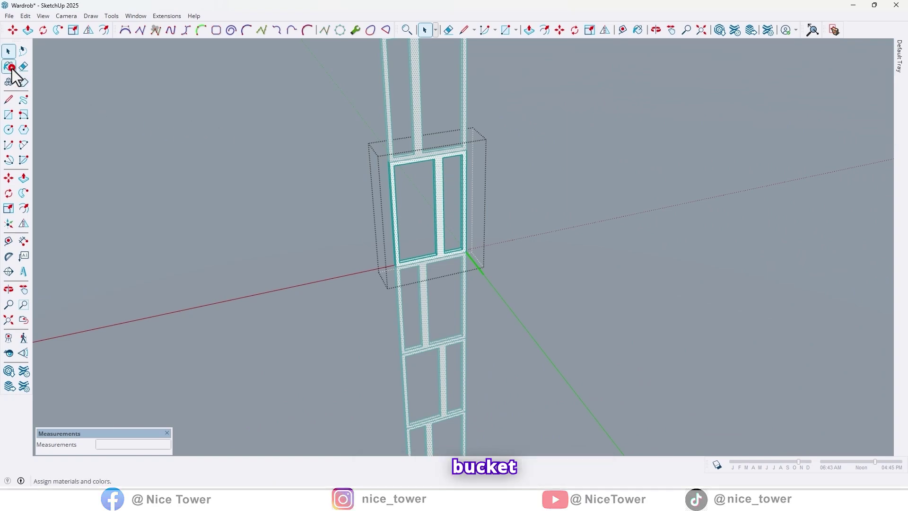
click(441, 178)
key(space)
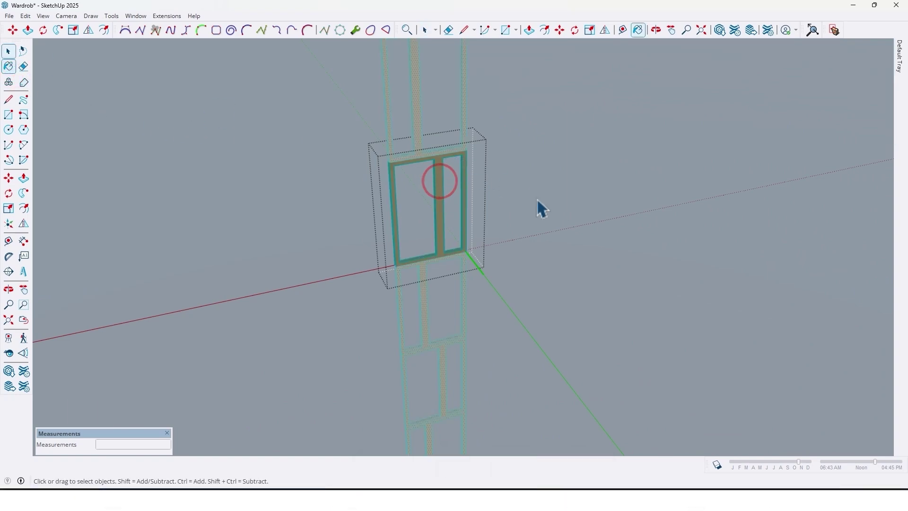
key(Escape)
Step: Open the door component and place a vertical guide on its face, 30 cm in from the left edge
middle_drag(544, 208, 558, 258)
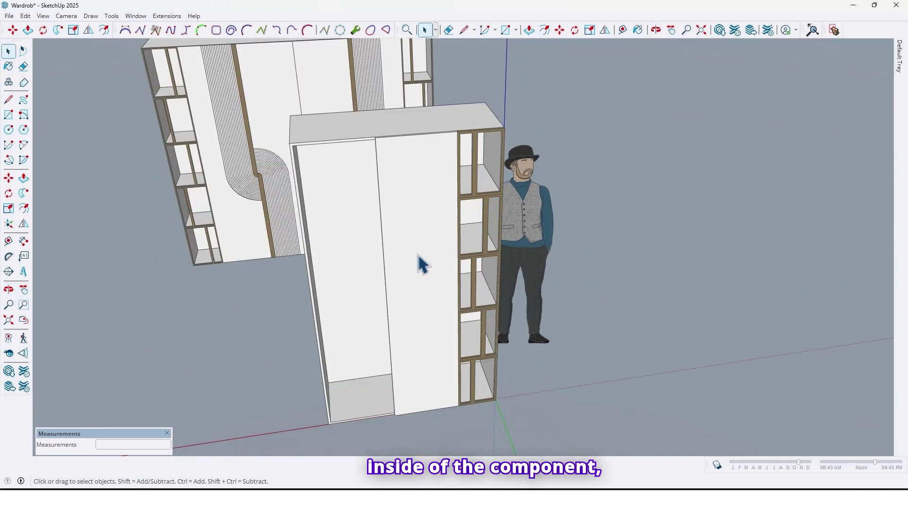
double_click(418, 254)
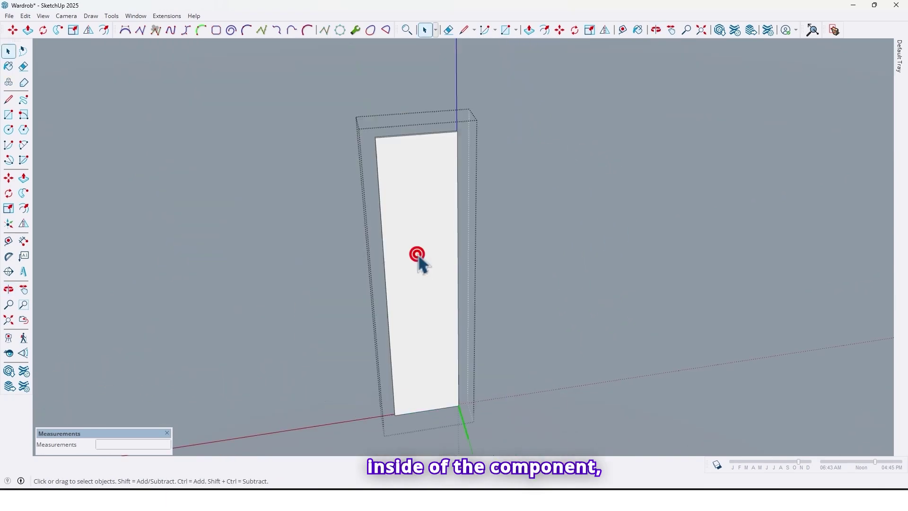
scroll(415, 259, up, 5)
click(418, 233)
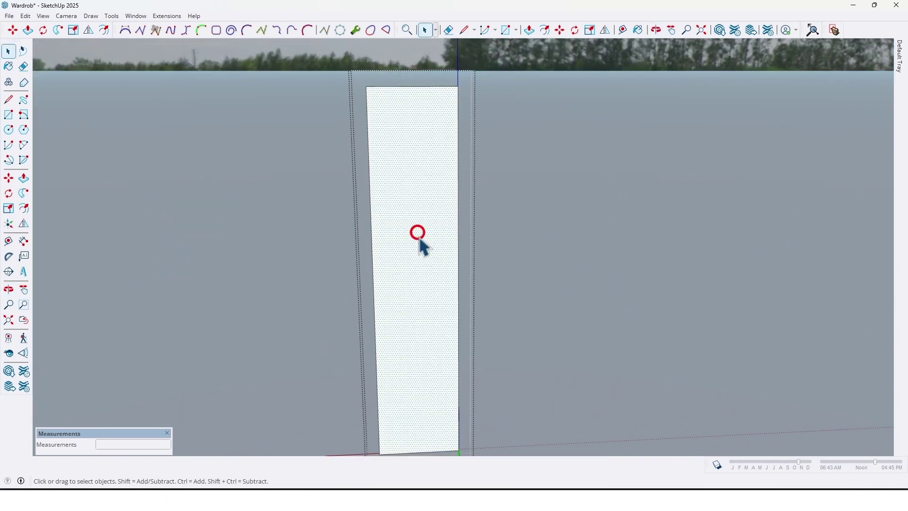
middle_drag(418, 233, 428, 280)
key(t)
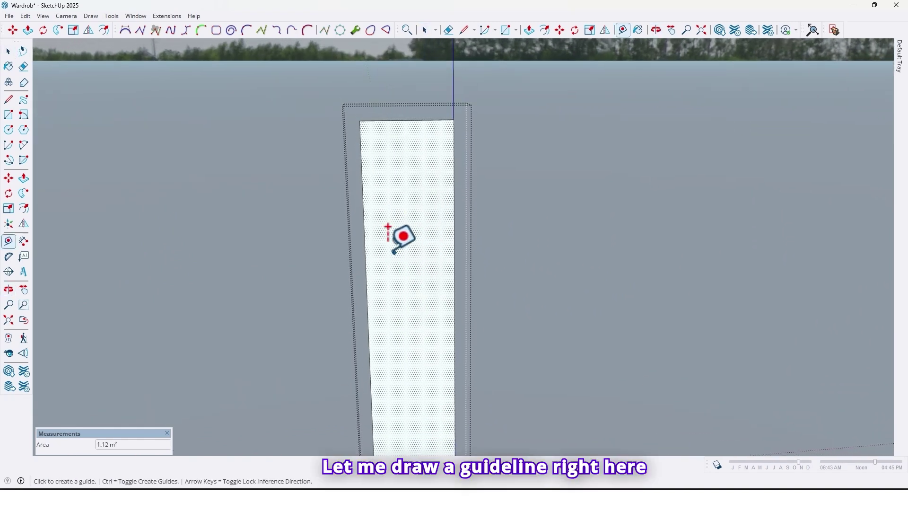
click(365, 248)
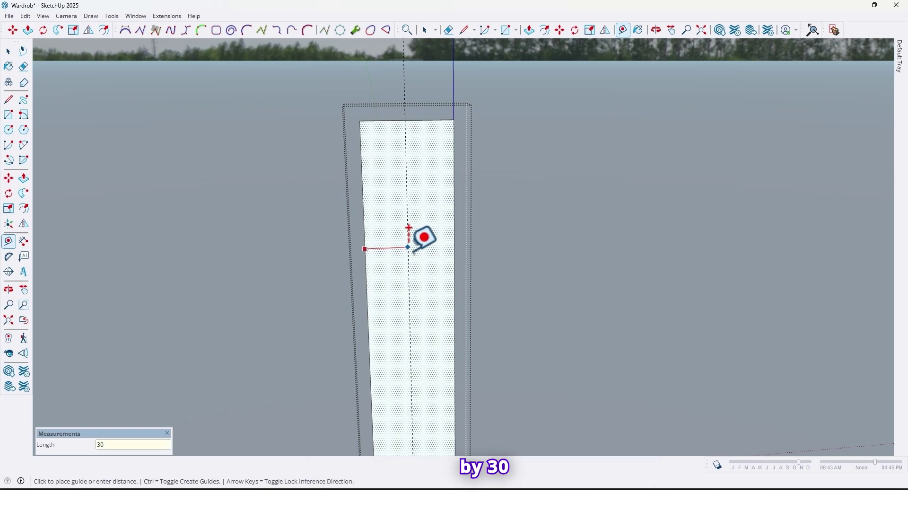
key(Return)
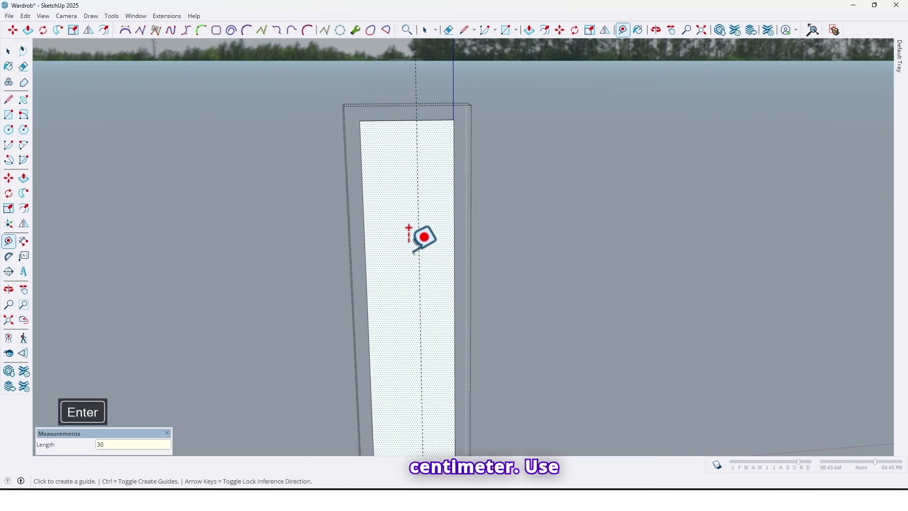
Step: Draw a line 140 cm down the guide from the door's top edge and continue it horizontally to the left edge
mouse_move(409, 229)
middle_down()
mouse_move(394, 233)
mouse_move(400, 225)
middle_up()
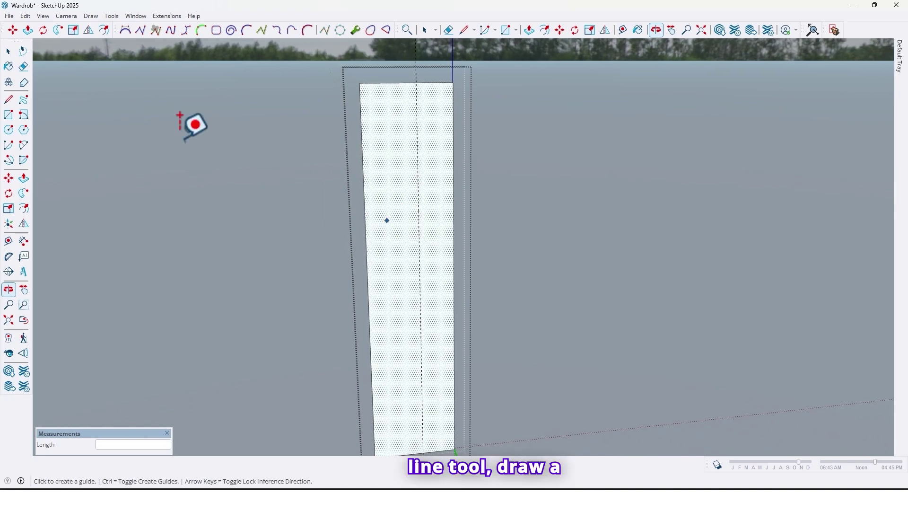
click(8, 100)
click(416, 82)
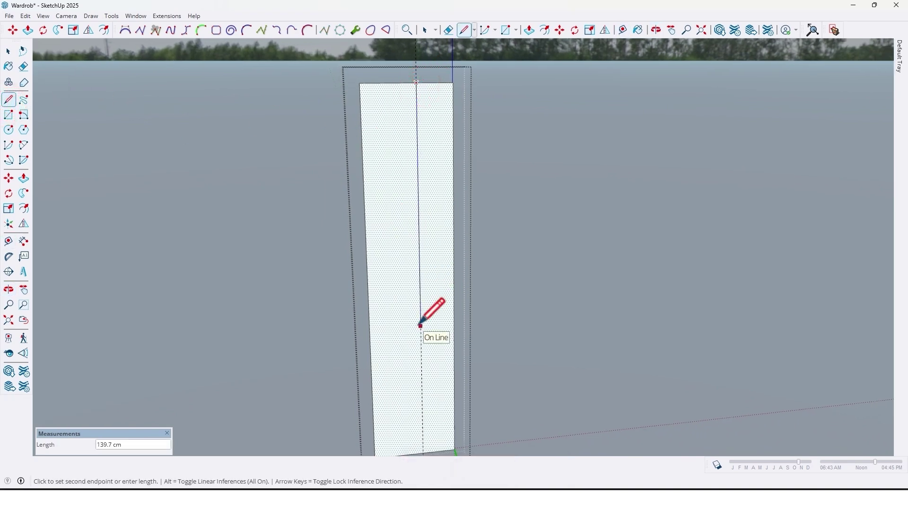
text(140)
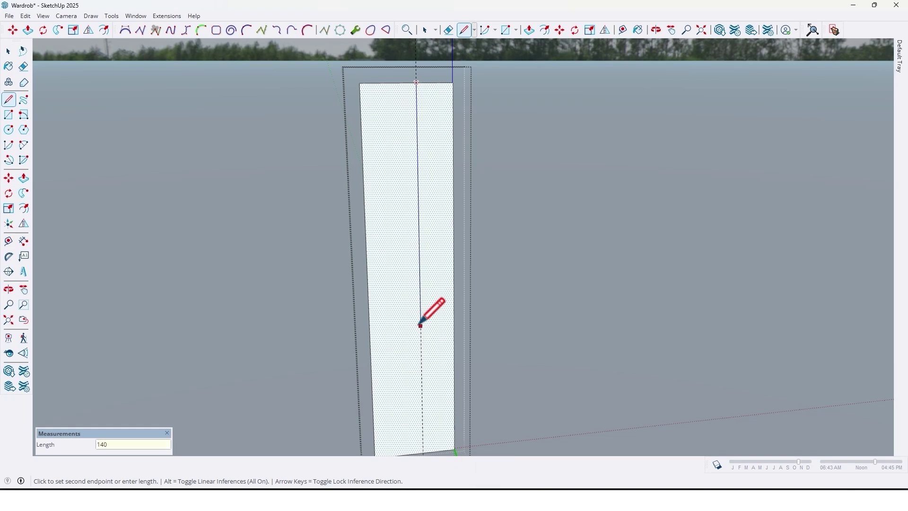
key(Return)
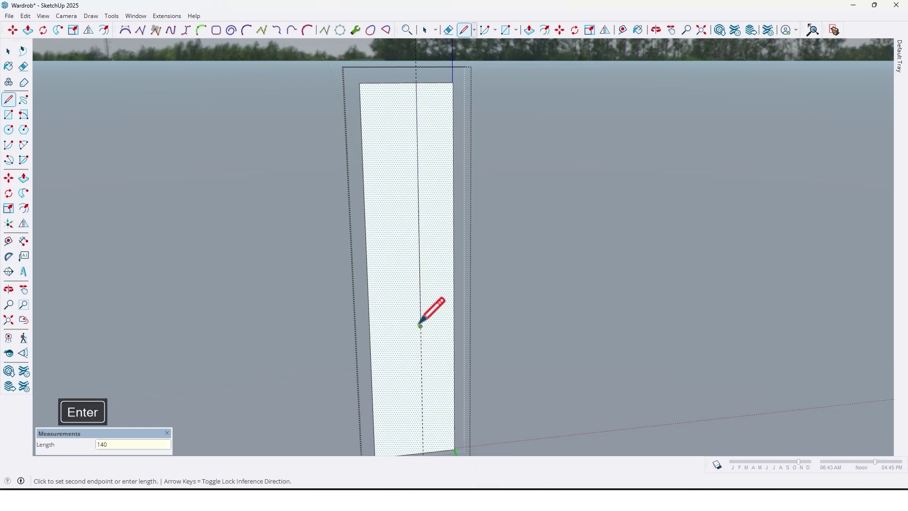
click(370, 330)
Step: Round the lower corner of the drawn outline with a 50-segment tangent arc of 30 cm radius
scroll(402, 258, up, 2)
middle_drag(404, 260, 376, 242)
key(a)
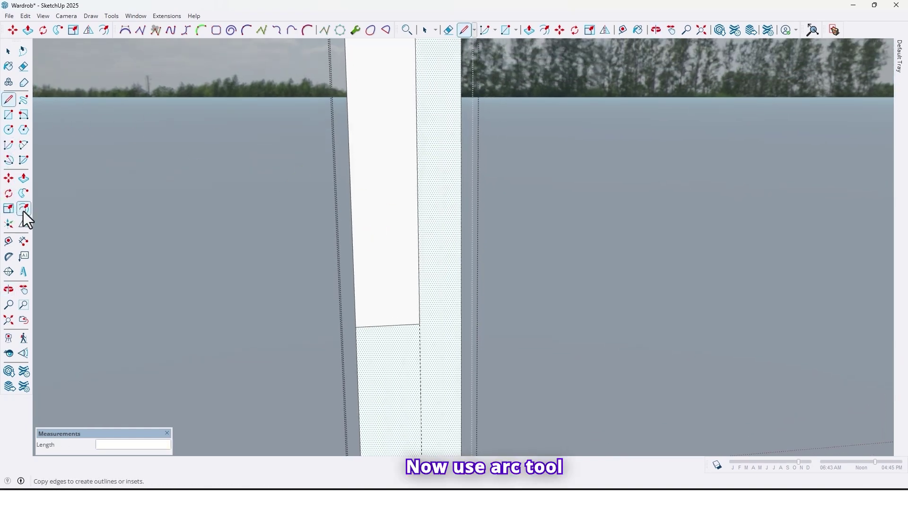
click(24, 146)
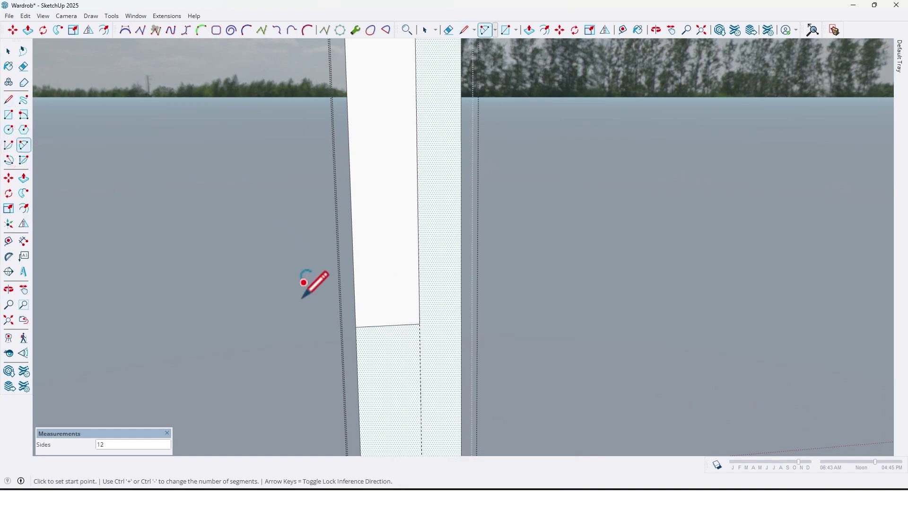
key(Return)
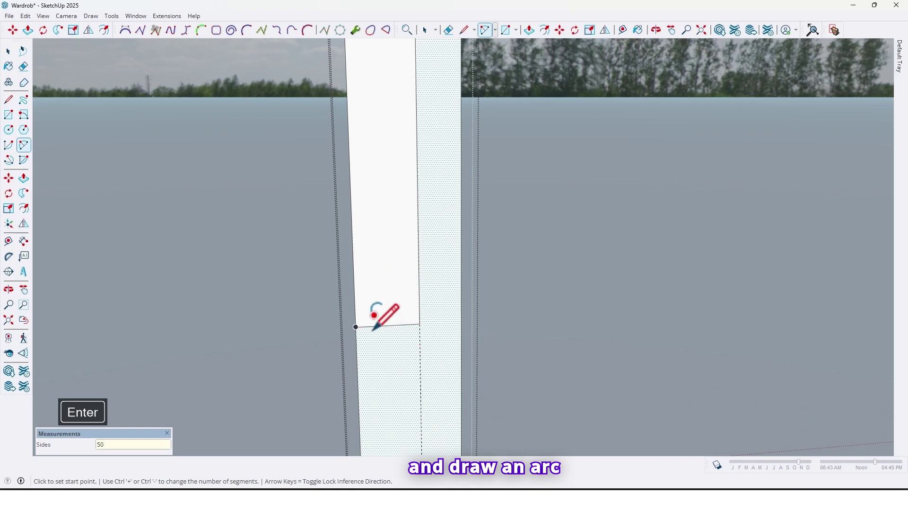
click(355, 327)
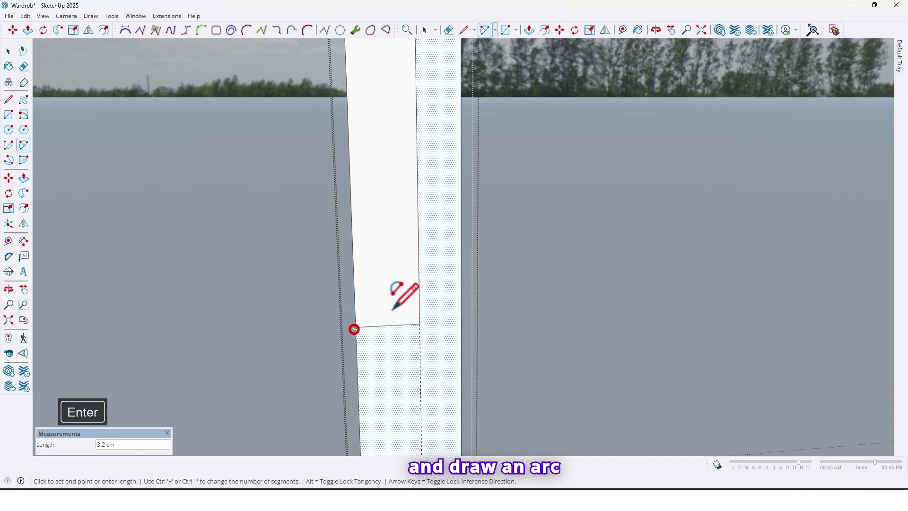
click(419, 261)
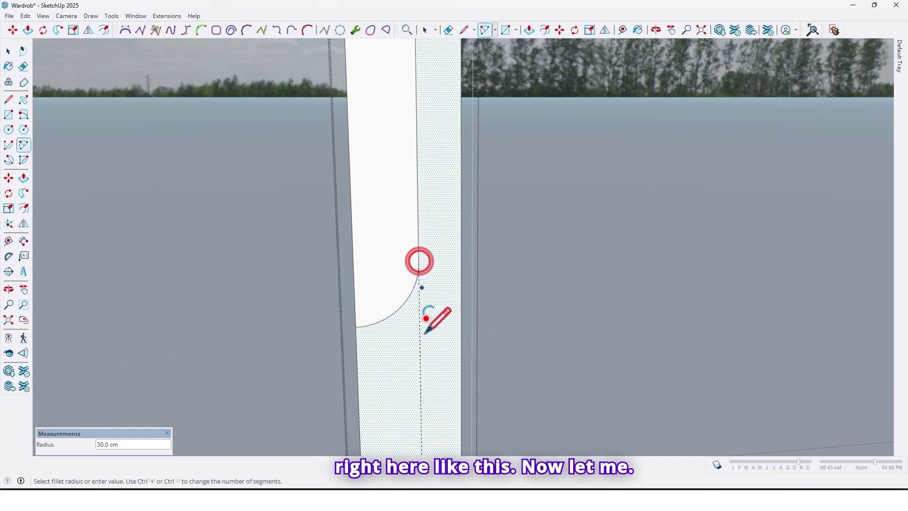
Step: Erase the vertical guide from the door face
scroll(425, 324, down, 5)
middle_drag(420, 326, 439, 339)
scroll(441, 371, up, 2)
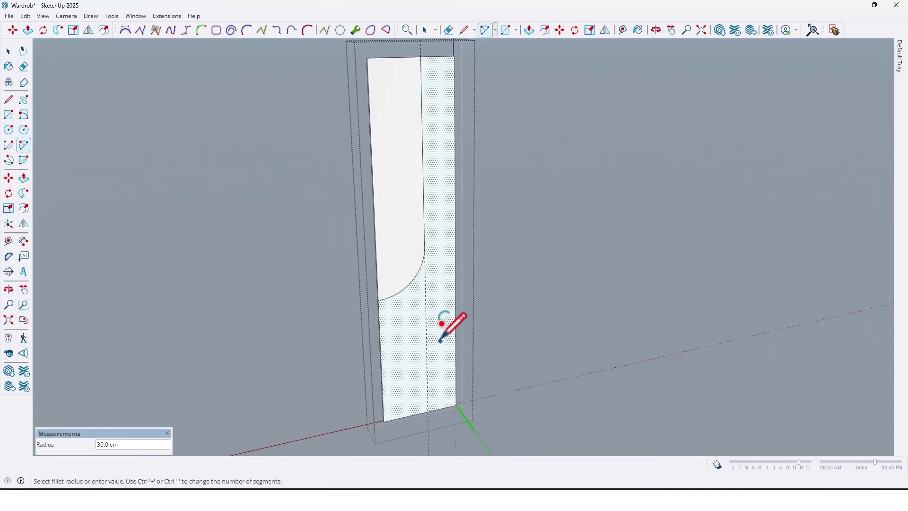
key(e)
click(425, 346)
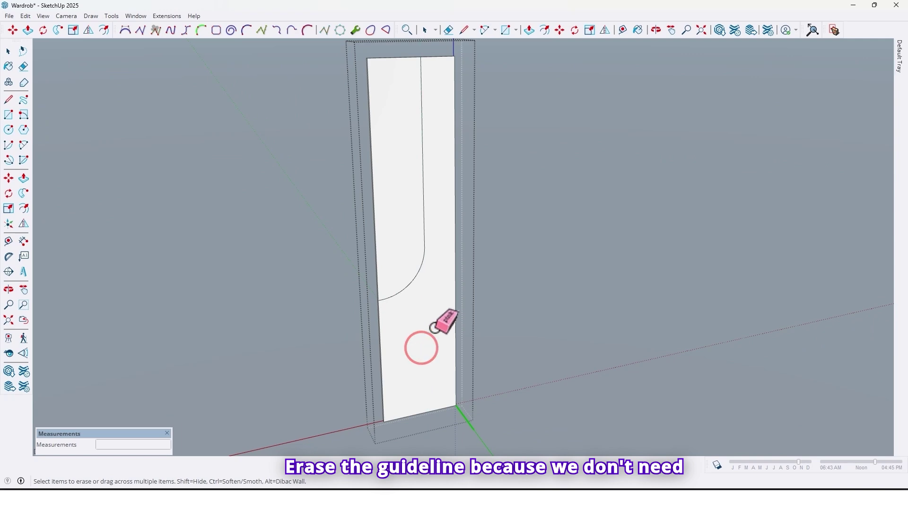
Step: Select the vertical line with its arc and offset them 26 cm toward the door's left edge
scroll(434, 327, down, 2)
shift+middle_drag(431, 299, 423, 331)
scroll(422, 196, up, 3)
mouse_move(427, 208)
middle_down()
mouse_move(278, 180)
mouse_move(379, 274)
mouse_move(462, 288)
mouse_move(426, 208)
mouse_move(429, 224)
middle_up()
key(space)
click(428, 231)
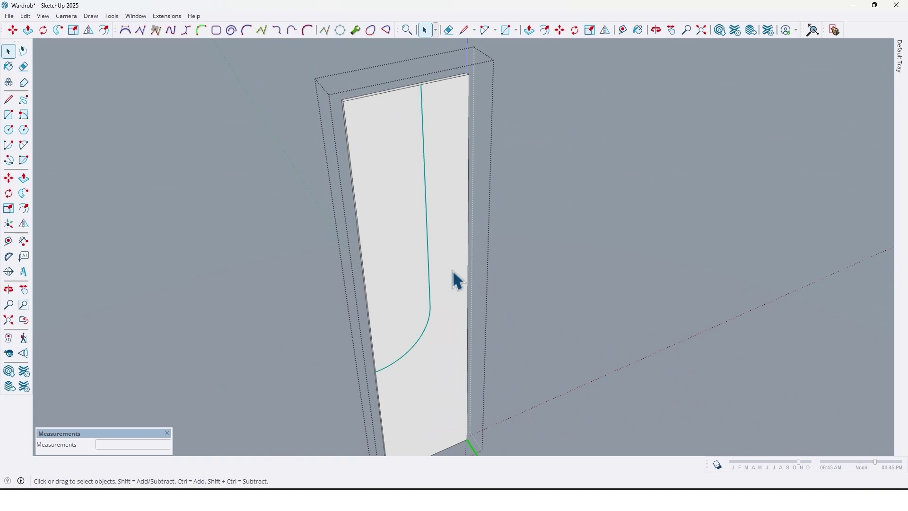
click(26, 211)
click(418, 185)
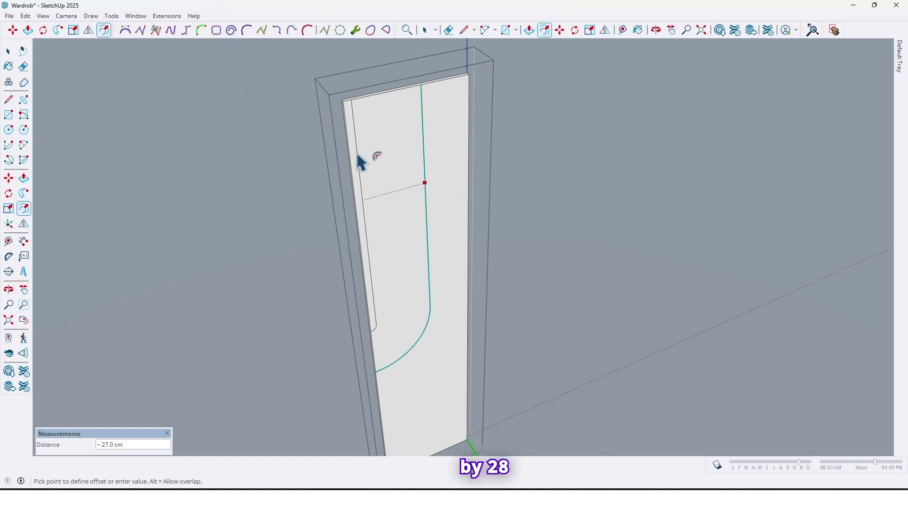
key(Return)
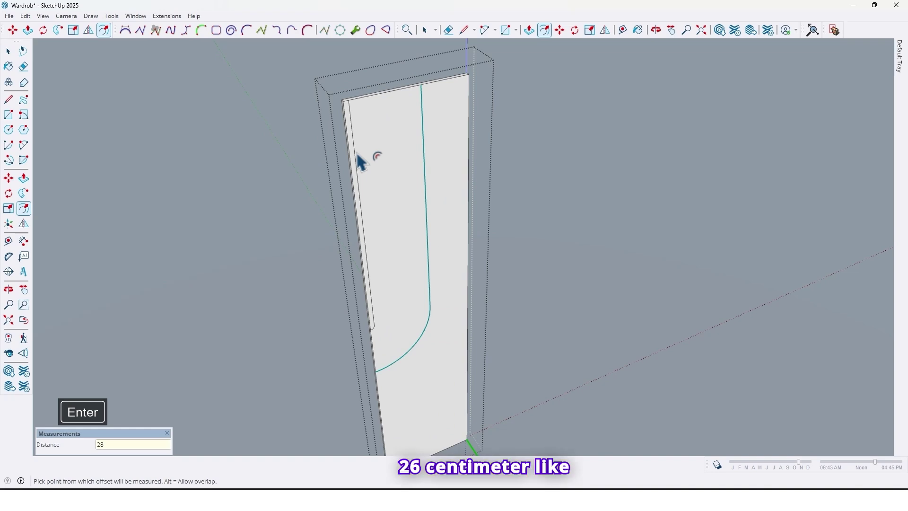
text(26)
key(Return)
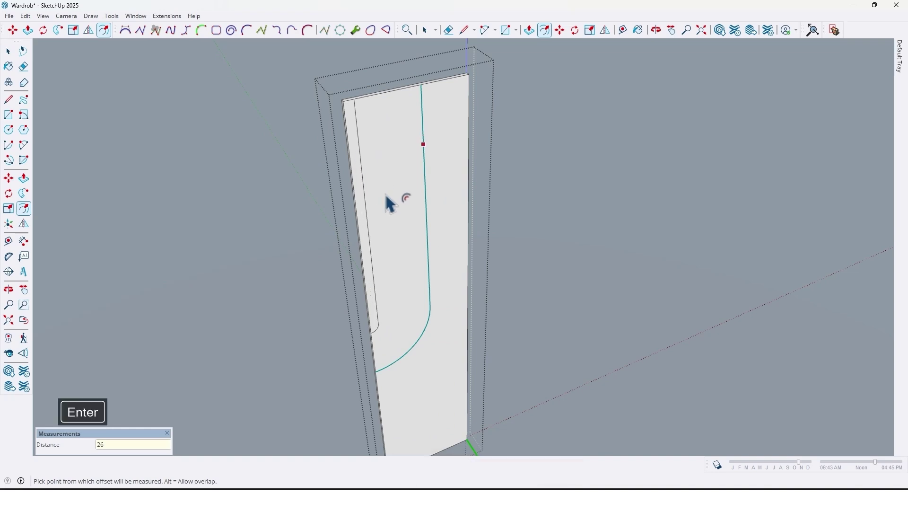
Step: Draw two lines across the door's top thickness, one at the upper end of each curved outline
scroll(389, 338, up, 4)
scroll(397, 298, down, 5)
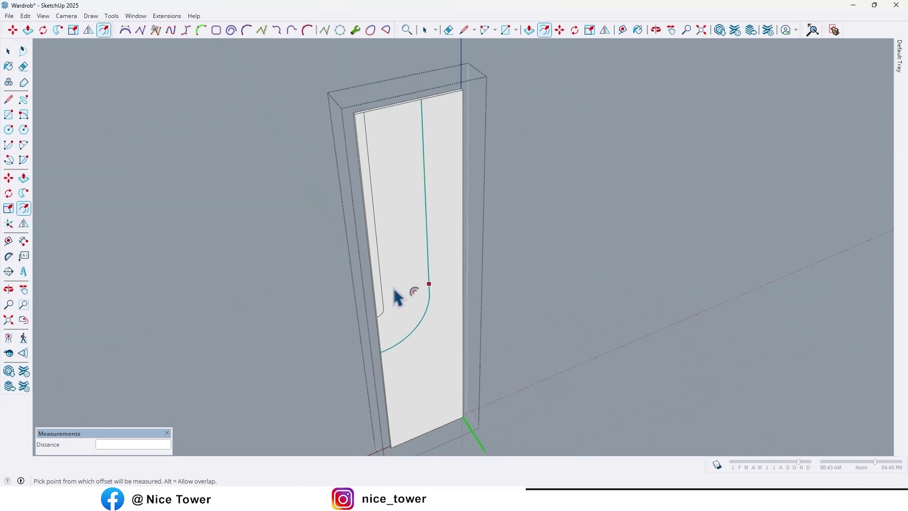
middle_drag(399, 290, 357, 345)
scroll(379, 212, up, 6)
shift+middle_drag(375, 221, 426, 270)
scroll(405, 232, down, 3)
middle_drag(405, 229, 395, 319)
scroll(409, 236, up, 4)
scroll(377, 232, up, 2)
shift+middle_drag(377, 232, 384, 251)
middle_drag(384, 251, 407, 270)
scroll(327, 248, up, 2)
mouse_move(327, 248)
shift+middle_down()
mouse_move(354, 261)
mouse_move(338, 268)
shift+middle_up()
click(338, 269)
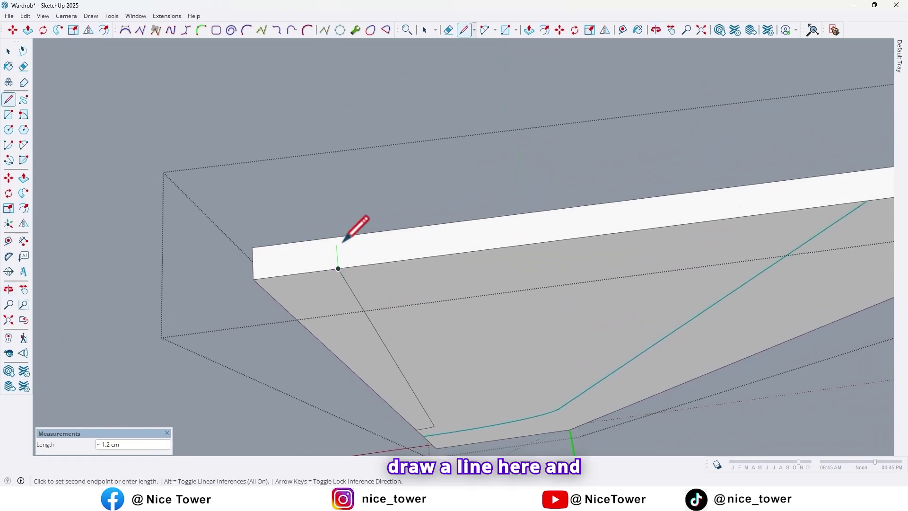
click(336, 237)
middle_drag(580, 227, 552, 282)
click(559, 288)
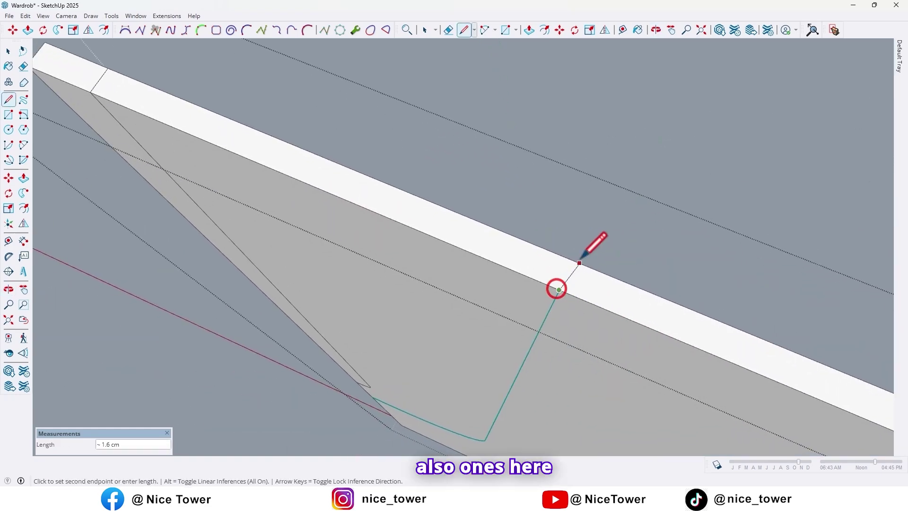
click(574, 261)
Step: Draw a short line from the midpoint of the inner outline's cross line toward the door's left edge
scroll(426, 258, down, 2)
middle_drag(413, 258, 351, 232)
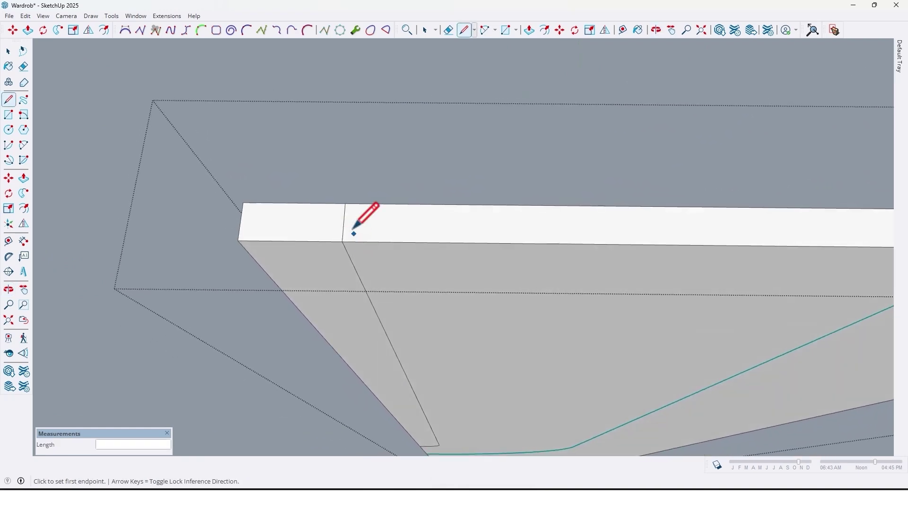
scroll(346, 223, up, 1)
scroll(341, 228, up, 1)
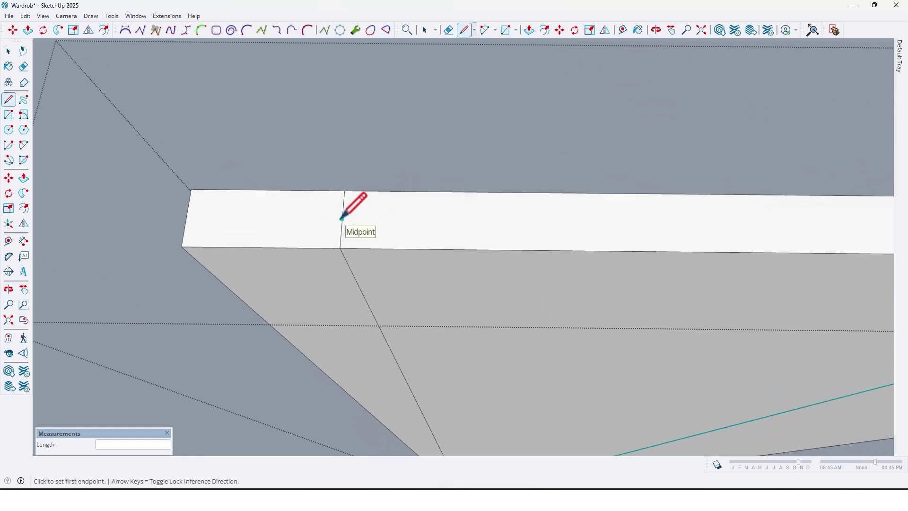
click(341, 219)
click(323, 219)
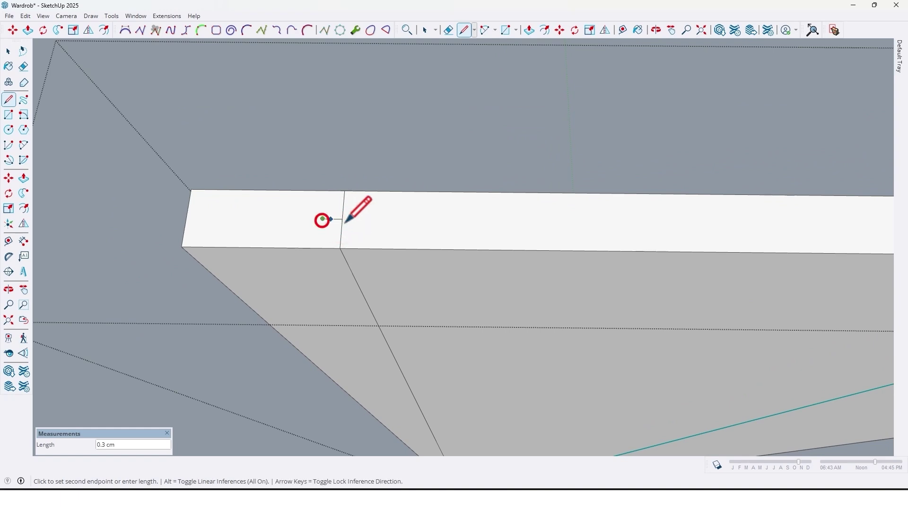
Step: Copy the back half of the inner cross line along the door's top edge to the outer cross line
key(space)
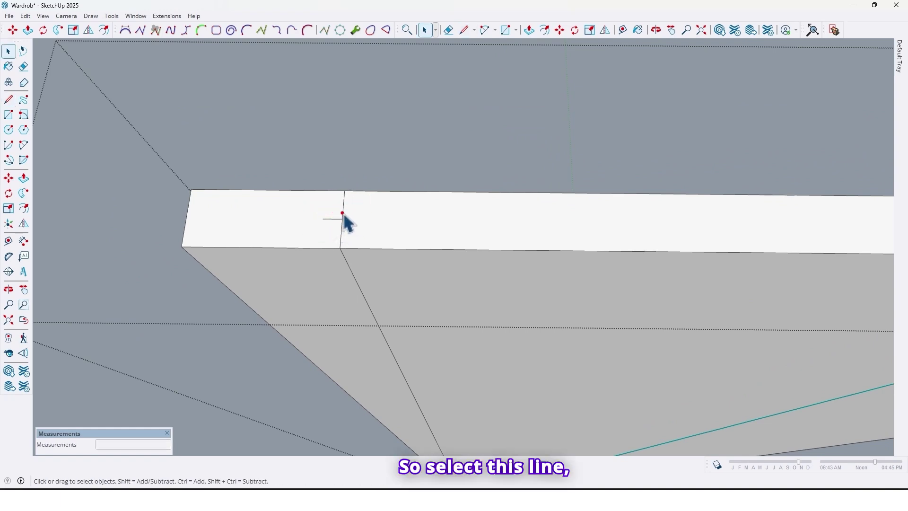
key(m)
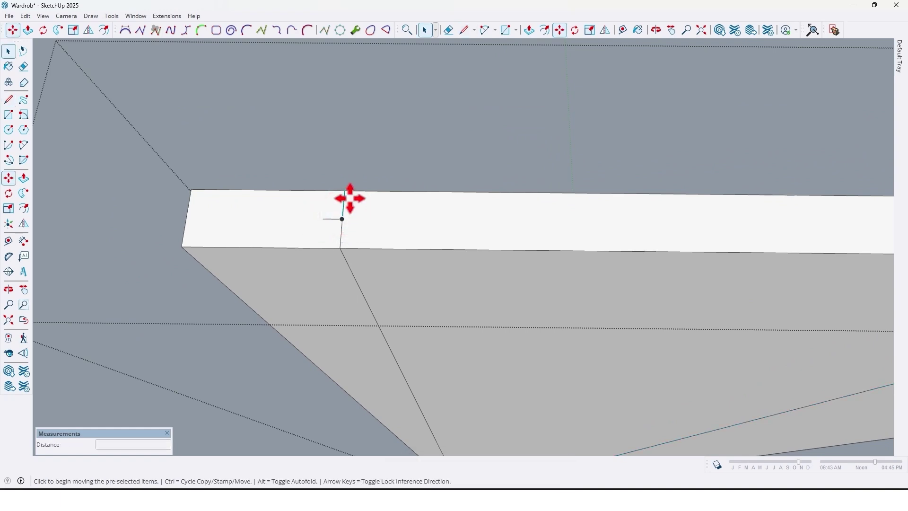
click(345, 191)
key(ctrl)
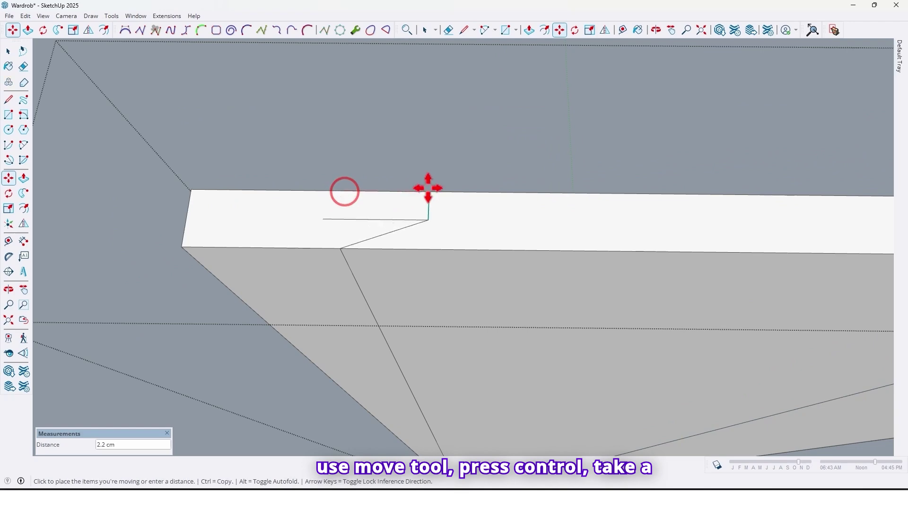
scroll(441, 193, down, 4)
middle_drag(441, 194, 349, 193)
scroll(449, 222, down, 2)
middle_drag(454, 227, 363, 229)
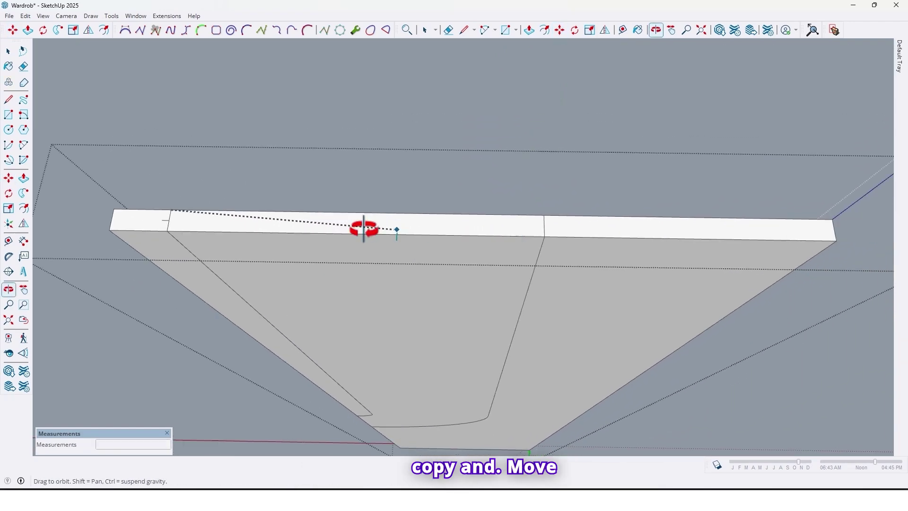
scroll(480, 211, up, 10)
scroll(499, 225, down, 5)
scroll(503, 230, down, 3)
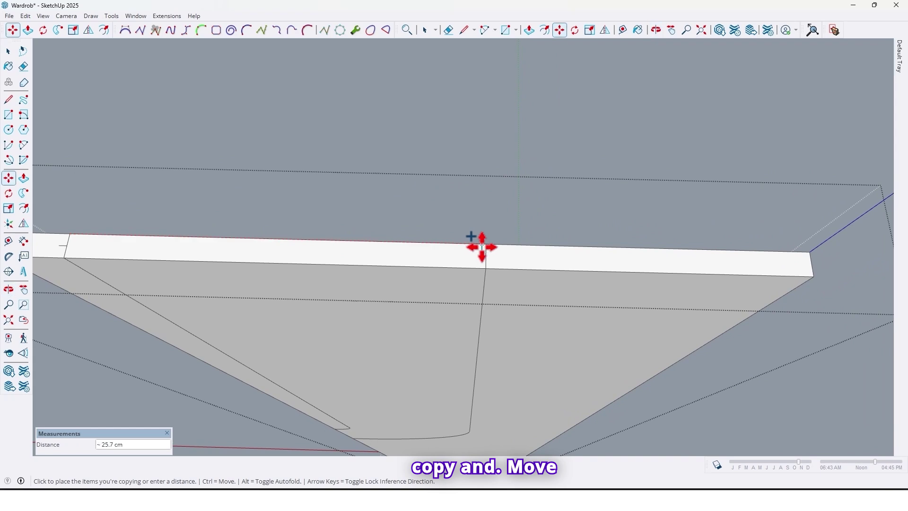
click(486, 245)
Step: Divide the distance between the two half lines into 18 equal spaces with intermediate copies
scroll(486, 245, down, 3)
shift+middle_drag(385, 227, 478, 236)
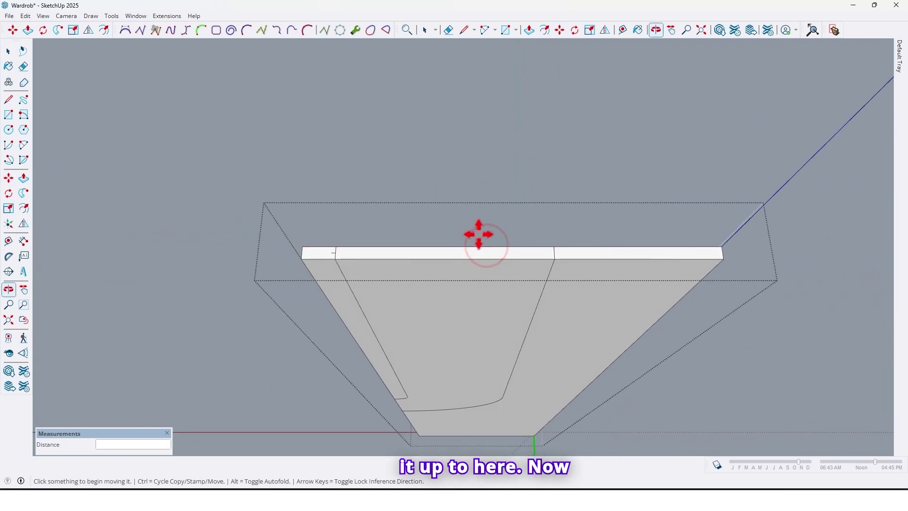
scroll(477, 231, up, 6)
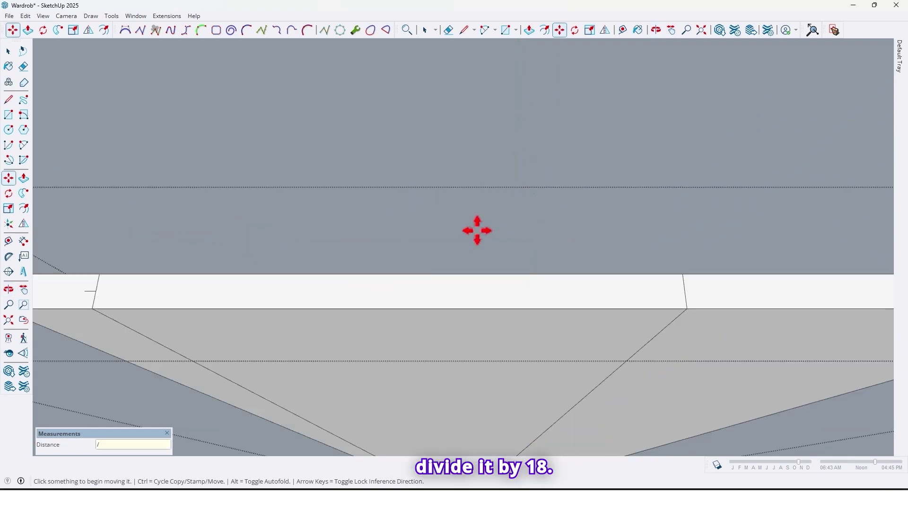
text(/18)
scroll(477, 231, down, 4)
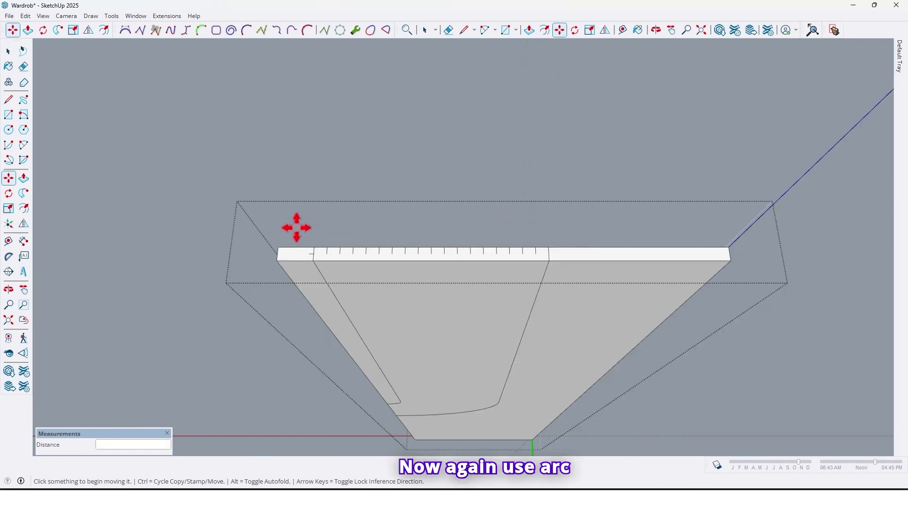
Step: Draw a semicircular two-point arc about 1.4 cm wide between the ends of the first two division lines, bulging toward the door's front
shift+middle_drag(278, 246, 355, 234)
scroll(424, 264, up, 7)
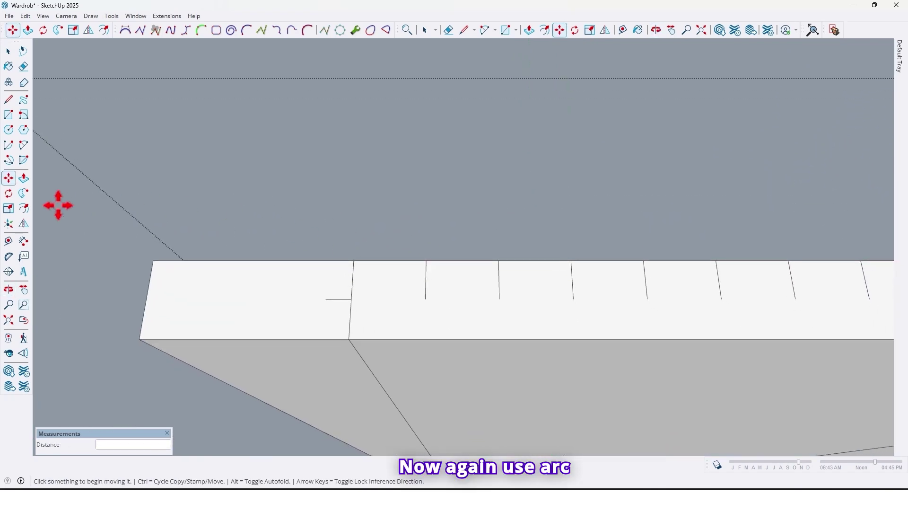
click(20, 147)
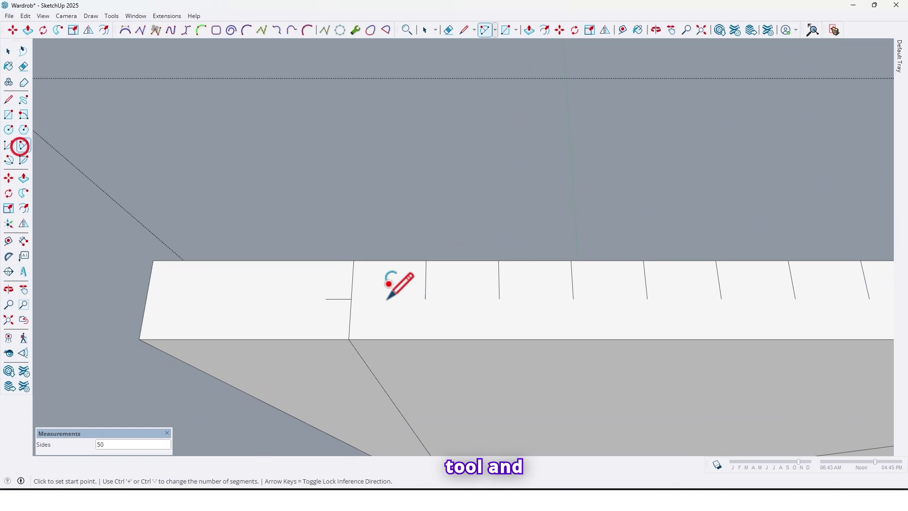
click(425, 299)
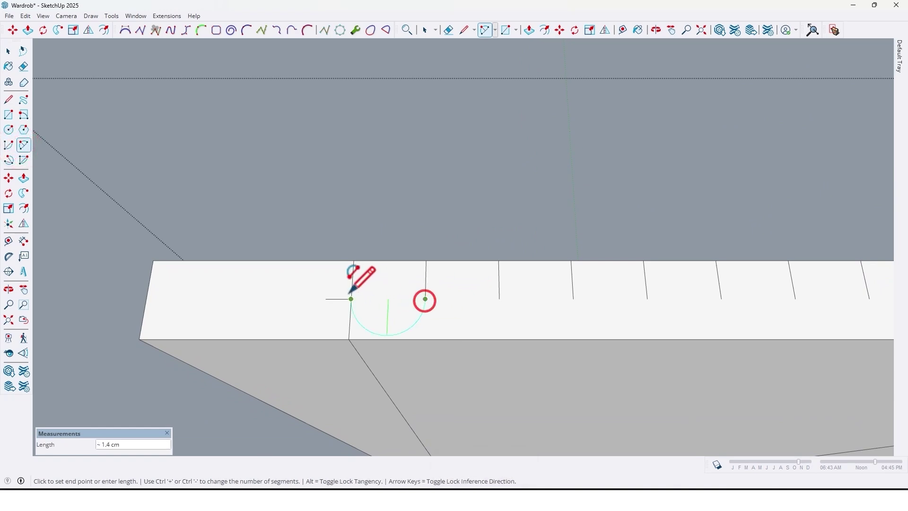
click(351, 299)
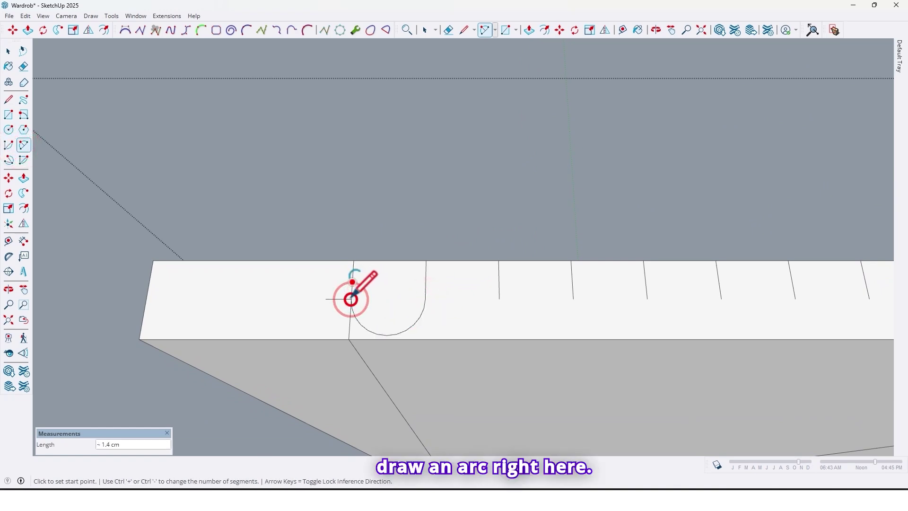
click(392, 313)
Step: Select the rounded flute face and copy it one division over, starting at the second division line
key(space)
click(389, 295)
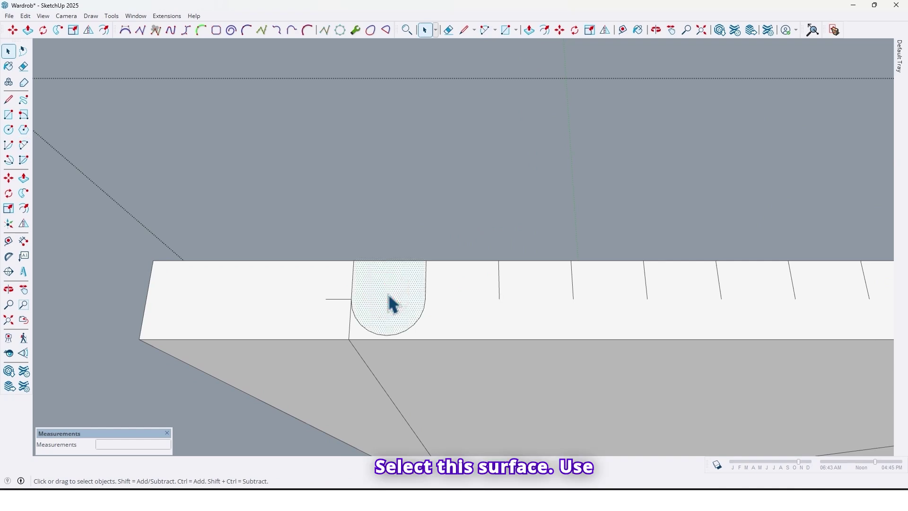
key(m)
click(352, 261)
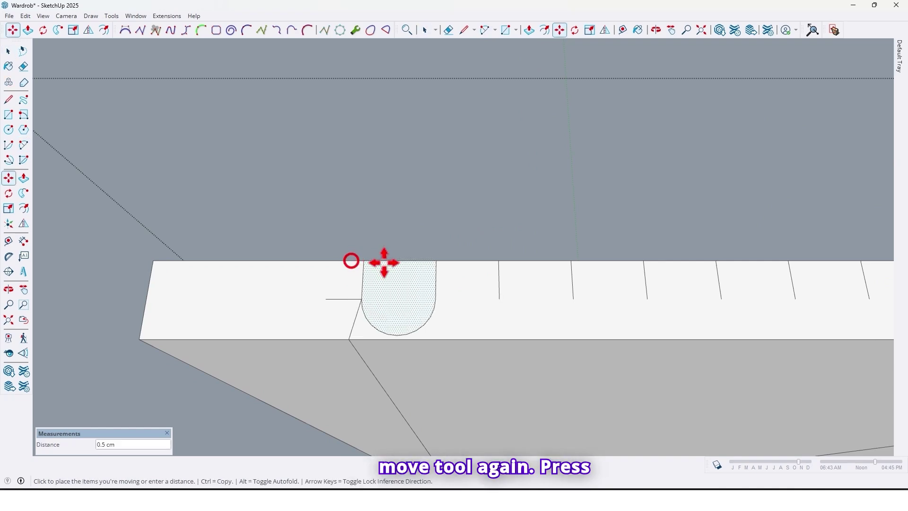
key(ctrl)
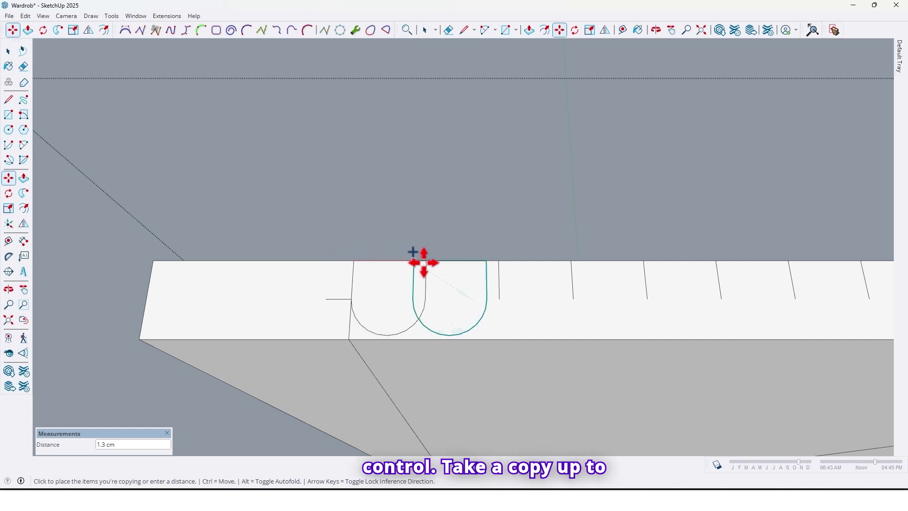
click(427, 260)
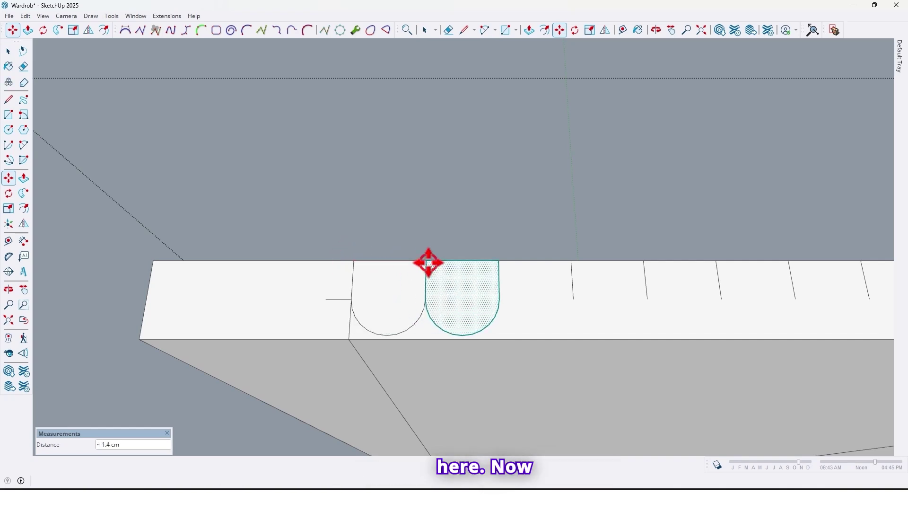
Step: Repeat the flute face copy 17x to fill all divisions up to the outer cross line
scroll(428, 263, down, 2)
shift+middle_drag(429, 262, 204, 259)
scroll(222, 263, down, 1)
shift+middle_drag(280, 267, 220, 266)
scroll(228, 267, down, 1)
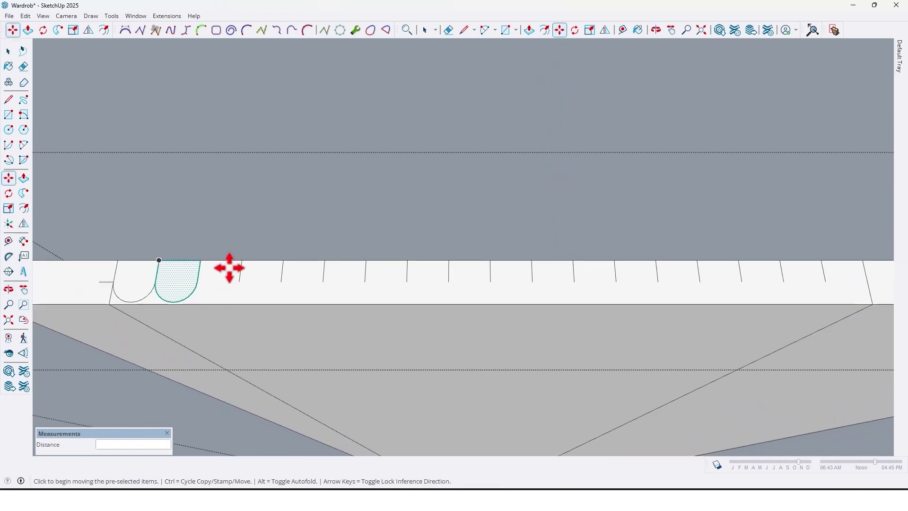
text(17x)
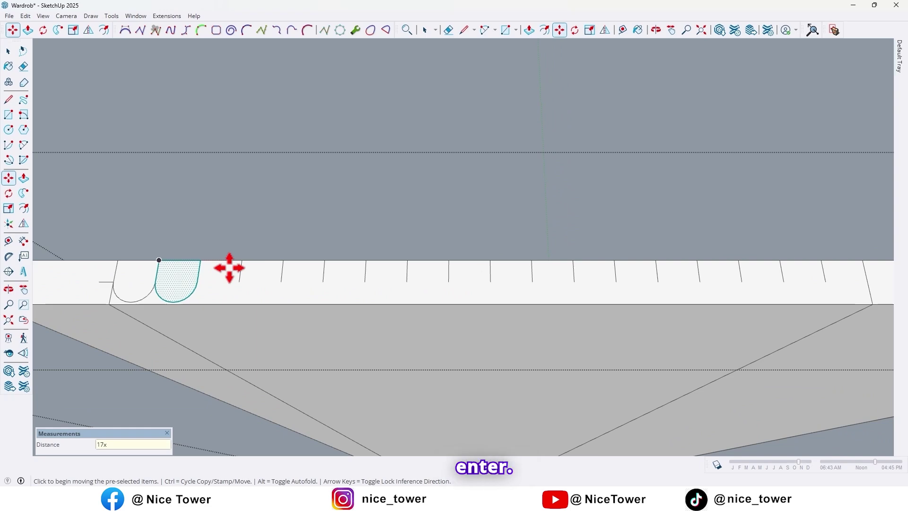
key(Return)
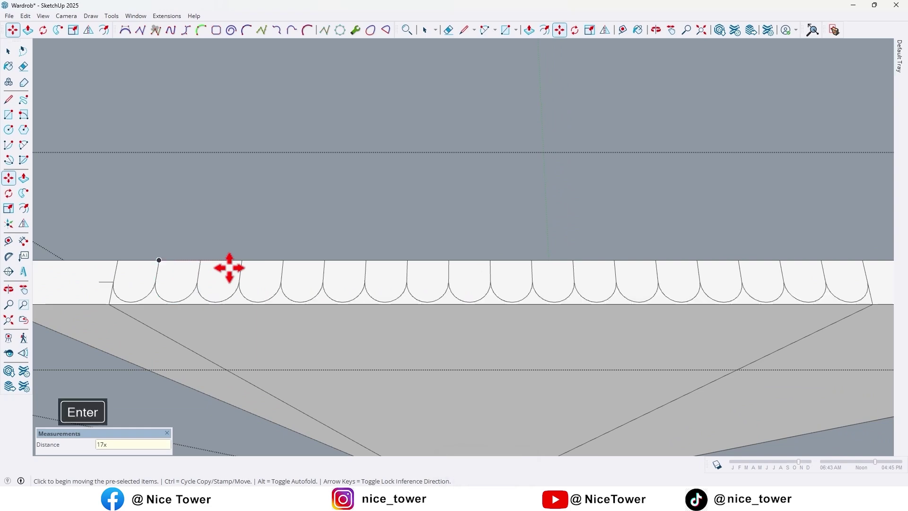
Step: Run Follow Me on the scalloped face in front of the flutes, using the outer curved outline on the door as the path
scroll(300, 265, down, 5)
mouse_move(299, 324)
middle_down()
mouse_move(370, 308)
mouse_move(341, 290)
mouse_move(404, 334)
mouse_move(426, 335)
mouse_move(403, 263)
mouse_move(408, 278)
mouse_move(389, 257)
mouse_move(431, 281)
middle_up()
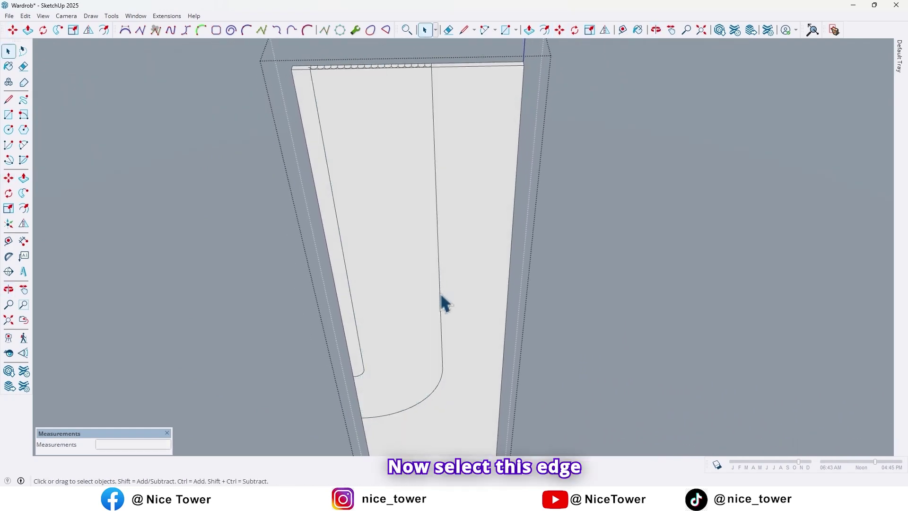
click(439, 292)
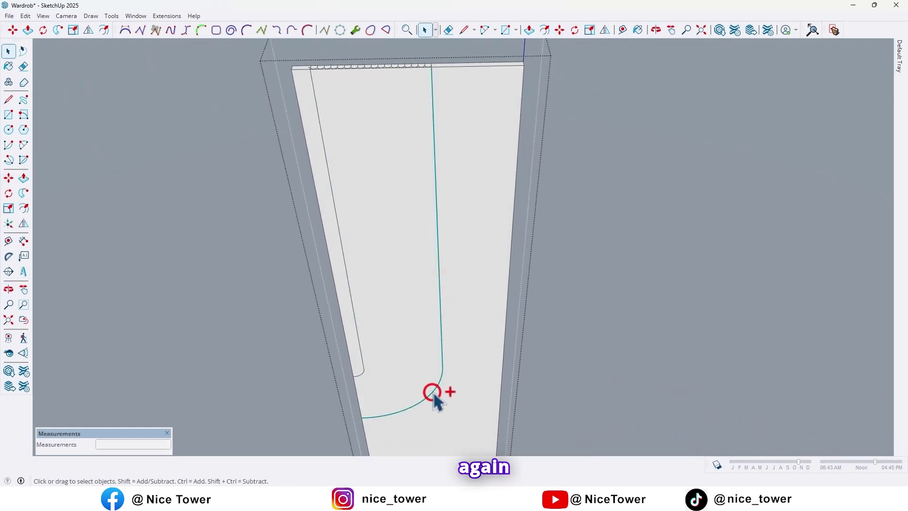
scroll(433, 393, down, 3)
middle_drag(430, 348, 430, 207)
scroll(435, 218, up, 1)
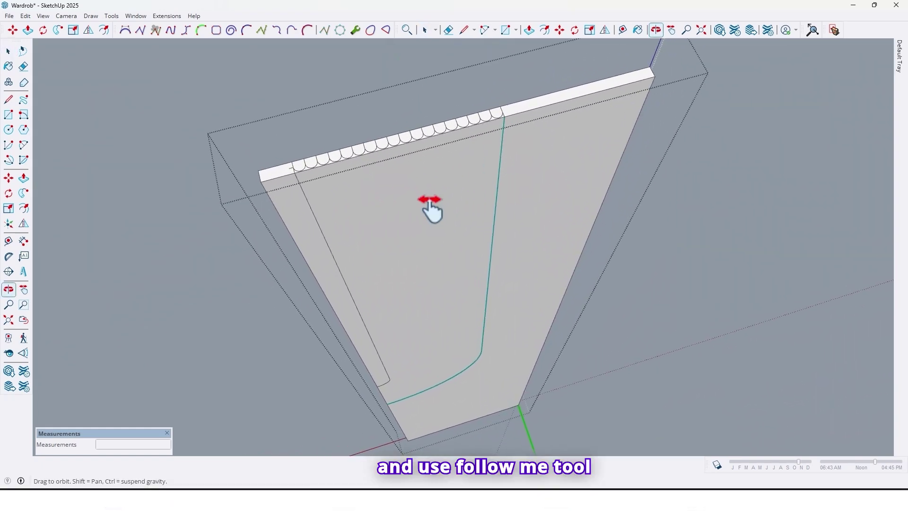
click(24, 193)
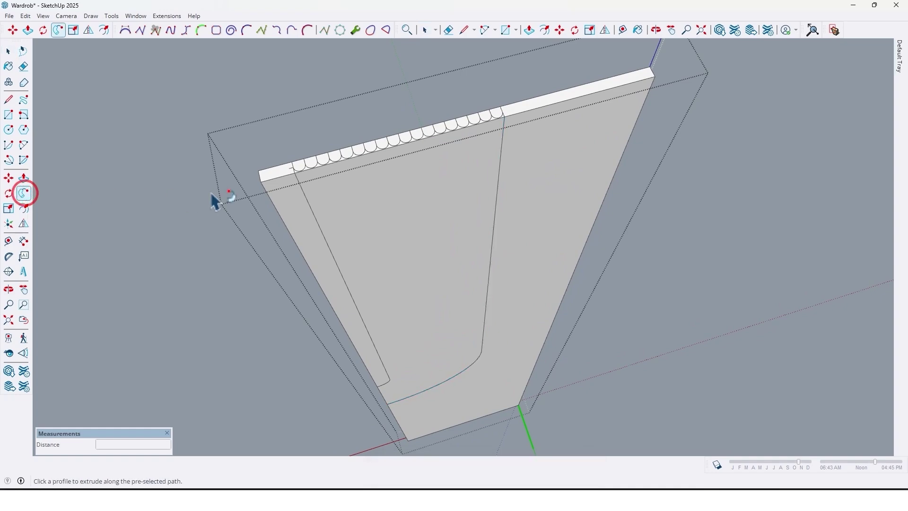
scroll(378, 142, up, 5)
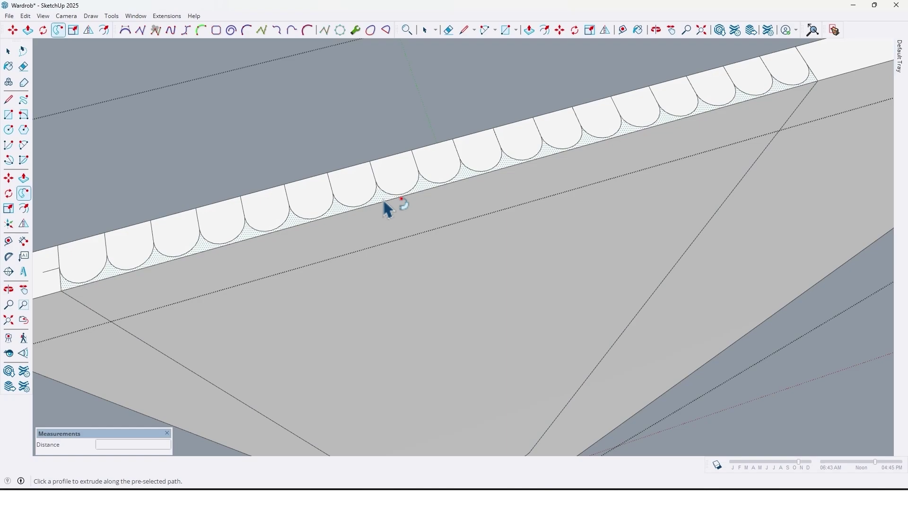
click(384, 201)
scroll(391, 205, down, 6)
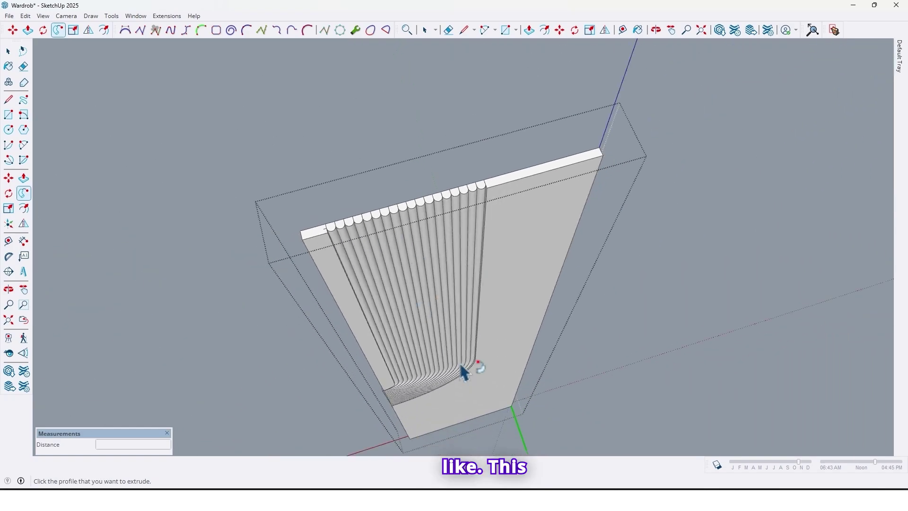
Step: Select the narrow flat face between the flutes and the door's side edge and copy it to the clipboard
middle_drag(464, 371, 436, 264)
scroll(425, 164, up, 4)
middle_drag(435, 265, 443, 327)
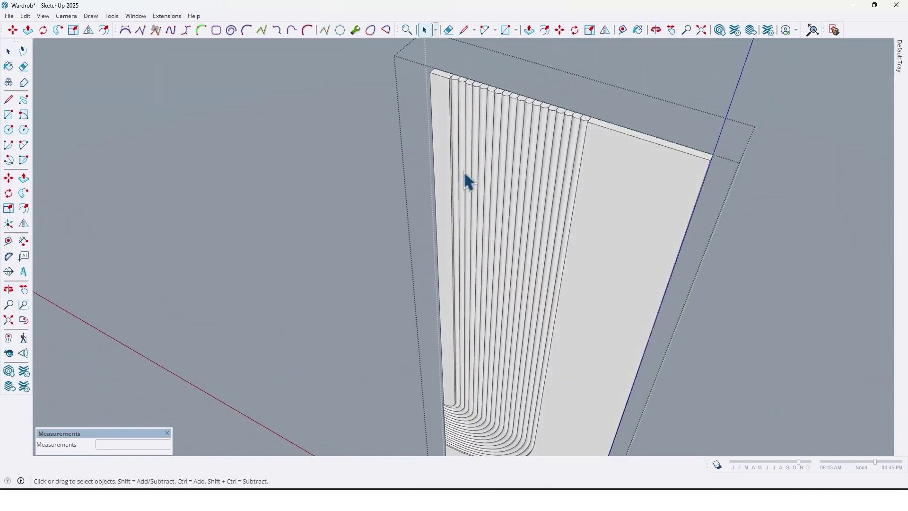
middle_drag(444, 138, 441, 136)
click(442, 137)
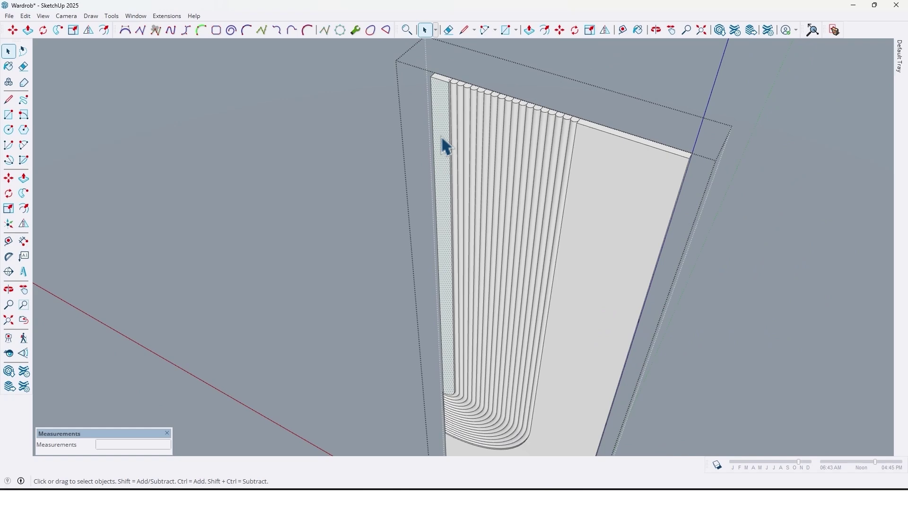
key(ctrl+c)
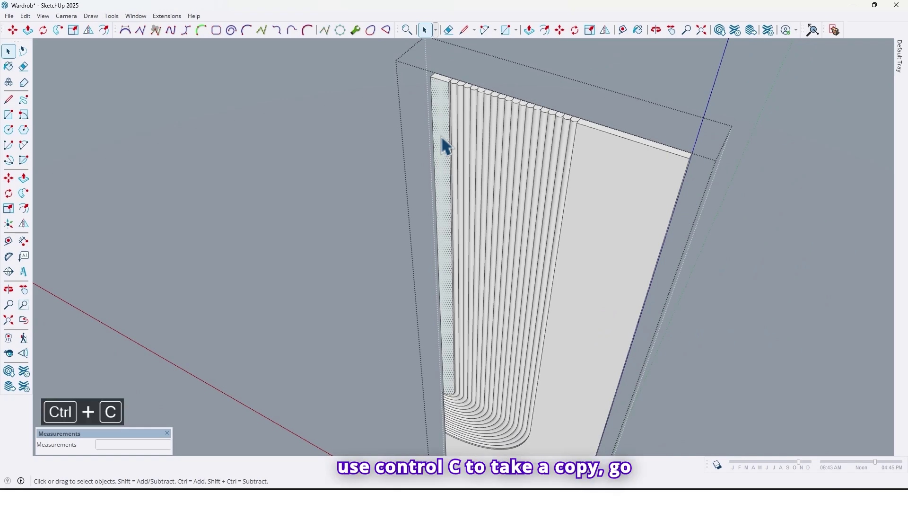
Step: Exit the door's editing context and paste the copied narrow face in place
key(Escape)
middle_drag(442, 139, 497, 189)
scroll(458, 176, up, 2)
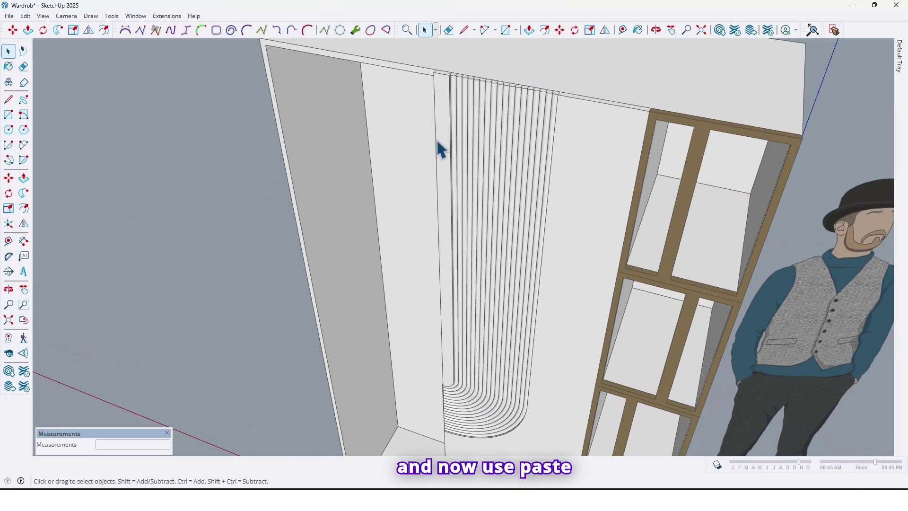
middle_drag(438, 147, 421, 155)
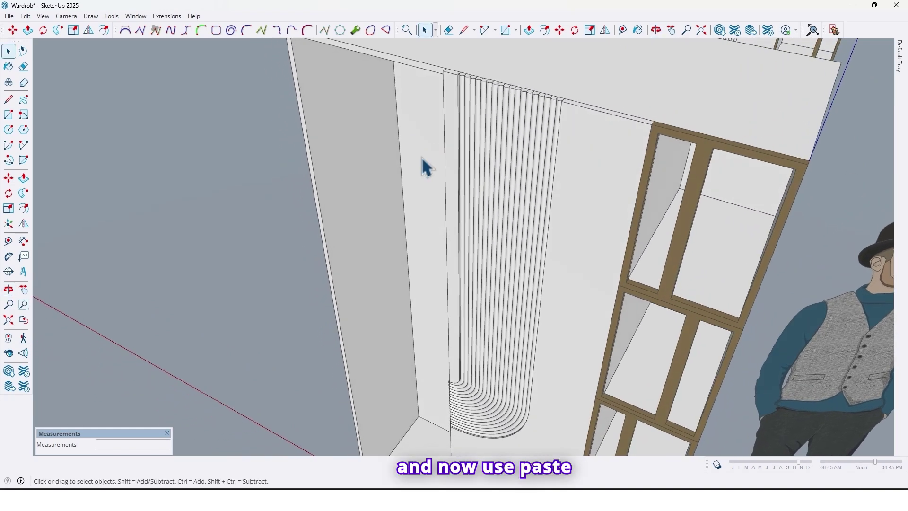
key(alt+p)
scroll(448, 174, up, 2)
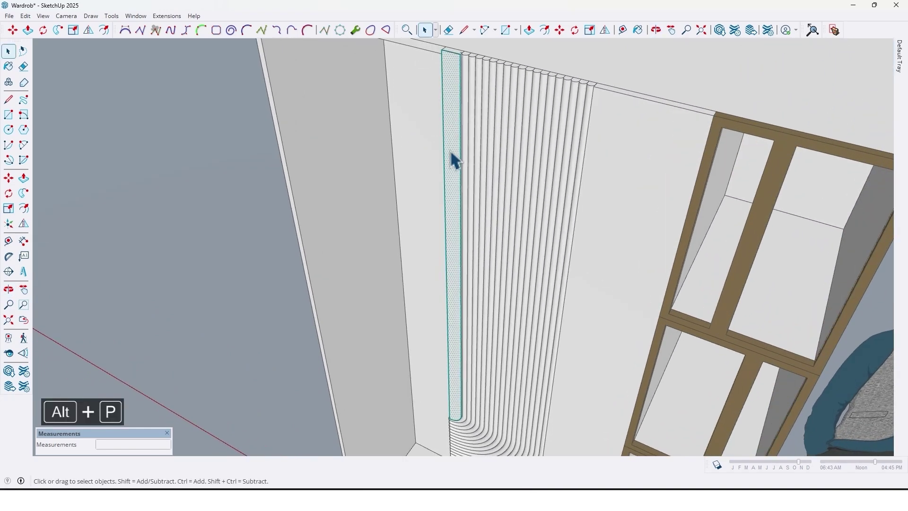
Step: Push/Pull the pasted narrow face 2 cm outward from the door front
middle_drag(452, 158, 432, 168)
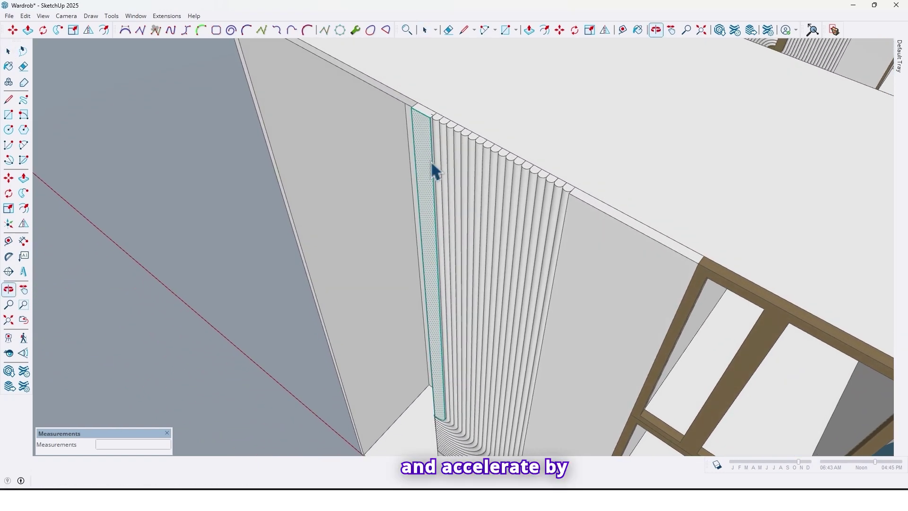
scroll(428, 161, up, 1)
key(p)
click(425, 165)
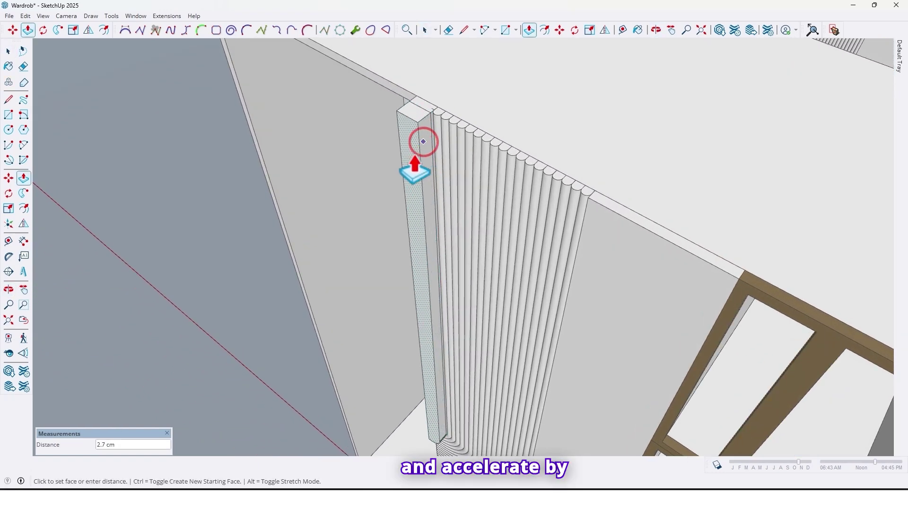
text(2)
key(Return)
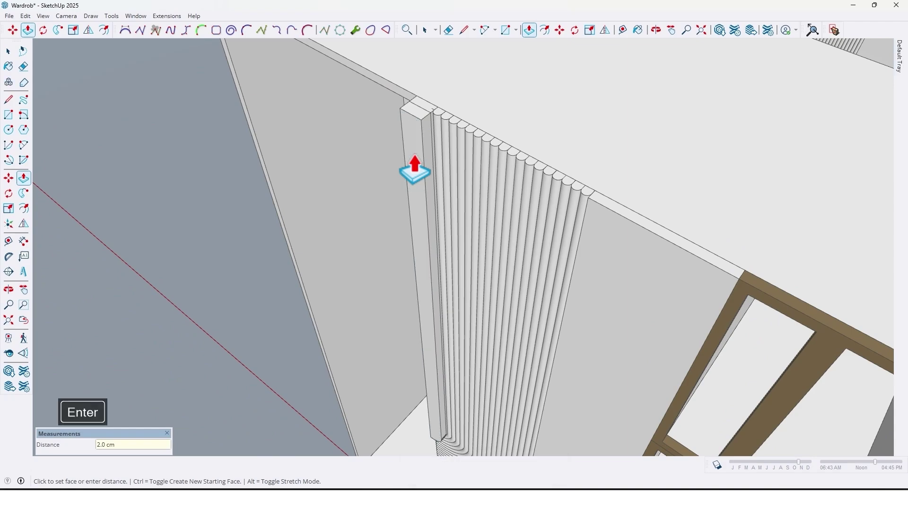
middle_drag(360, 193, 569, 221)
scroll(592, 278, up, 2)
scroll(540, 251, up, 2)
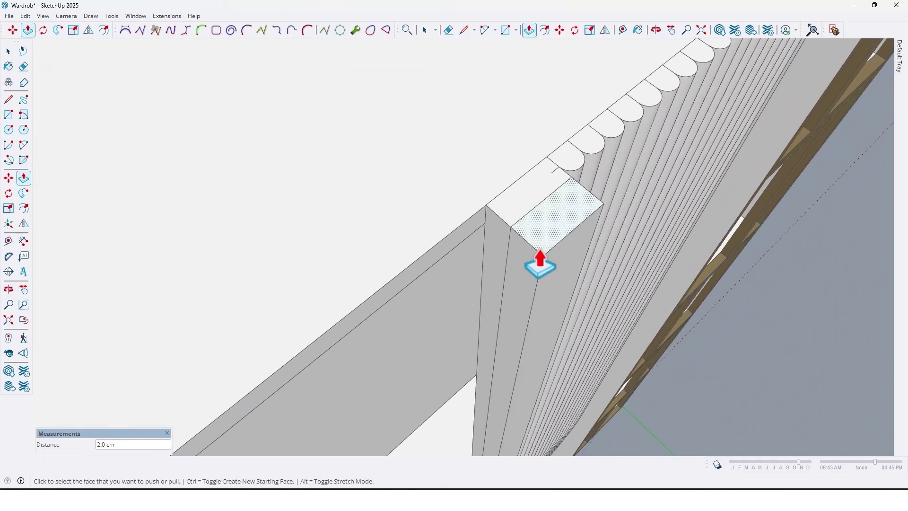
Step: Draw a rectangle about 1.2 × 0.8 cm on the handle strip's top end and push it through the strip's full length as a grip groove
key(r)
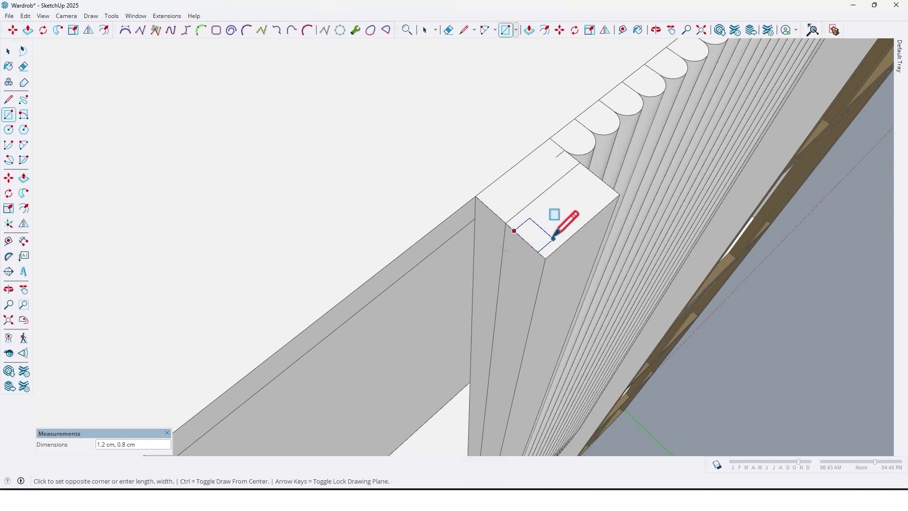
middle_drag(552, 239, 530, 195)
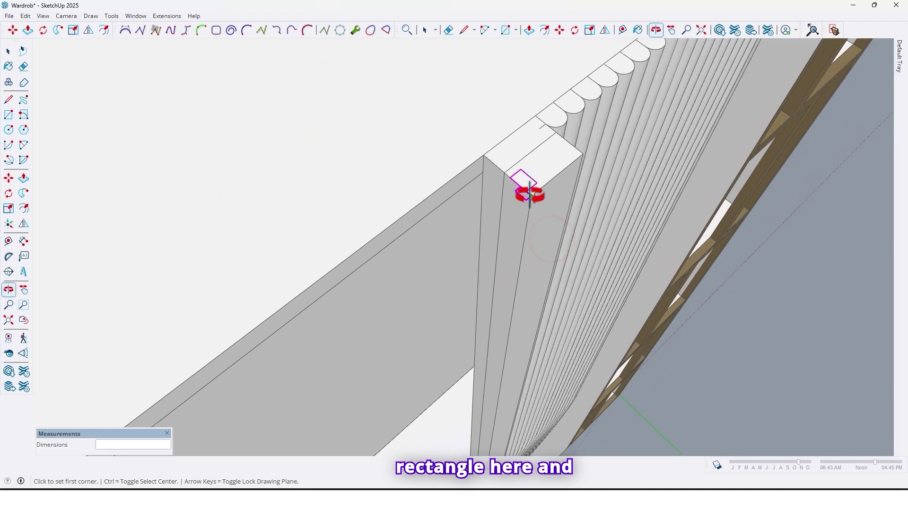
key(p)
click(524, 182)
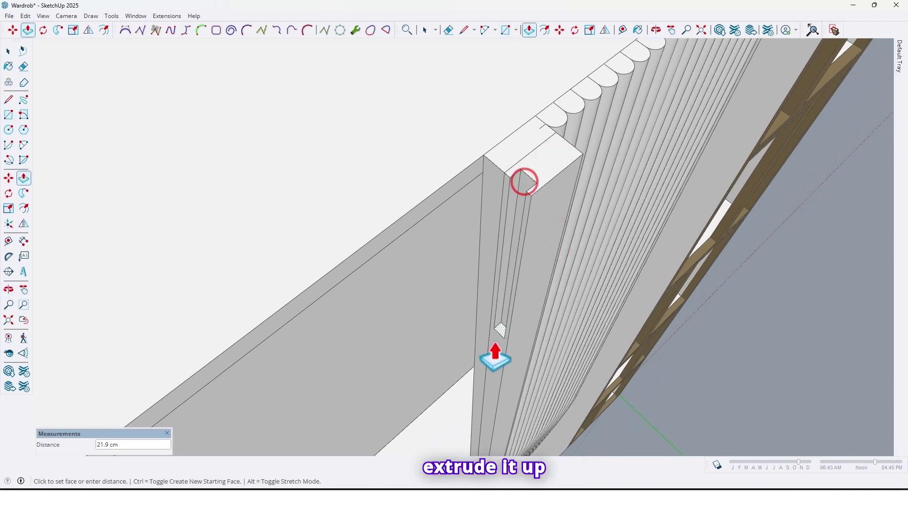
mouse_move(495, 358)
middle_down()
mouse_move(513, 304)
mouse_move(492, 207)
mouse_move(458, 351)
mouse_move(502, 360)
middle_up()
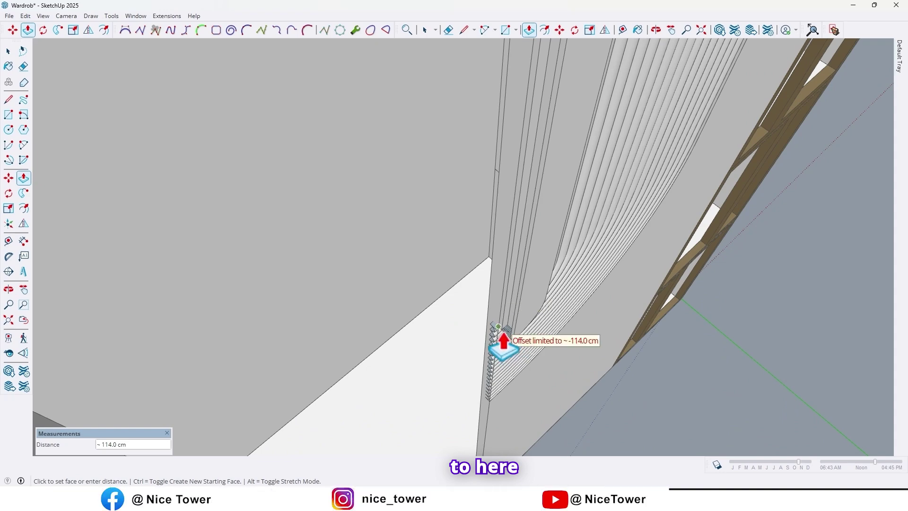
middle_drag(516, 360, 433, 174)
Step: Select the whole grooved handle strip and paint it with the brown material used on the shelf frames
key(space)
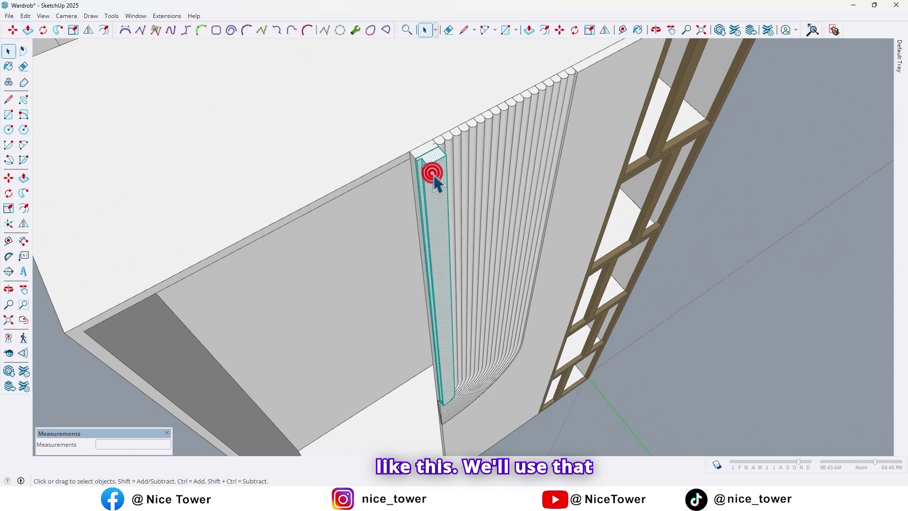
key(b)
click(433, 174)
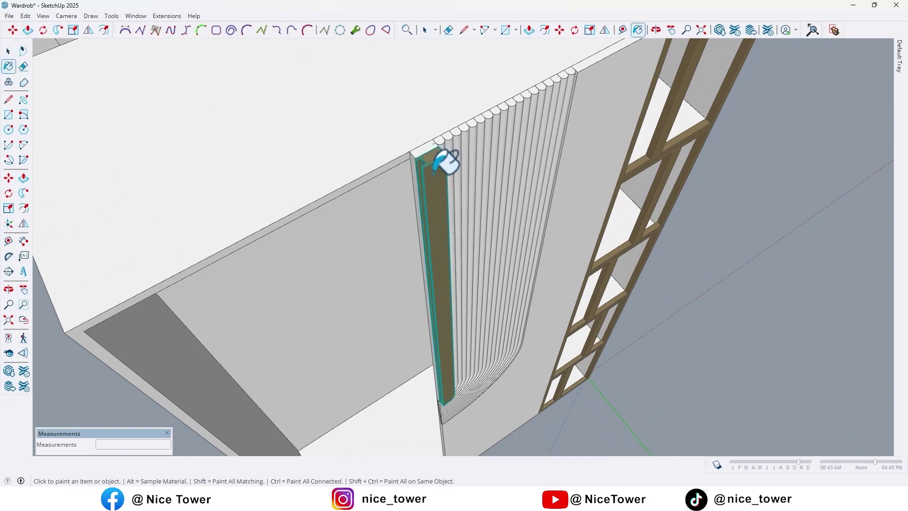
Step: Select the fluted door with its handle and flip-copy it across the door's handle-side edge to cover the other half of the opening
scroll(434, 173, down, 3)
mouse_move(437, 230)
middle_down()
mouse_move(365, 109)
mouse_move(416, 142)
middle_up()
key(space)
click(515, 281)
mouse_move(516, 230)
middle_down()
mouse_move(479, 282)
mouse_move(487, 260)
mouse_move(481, 225)
middle_up()
click(484, 256)
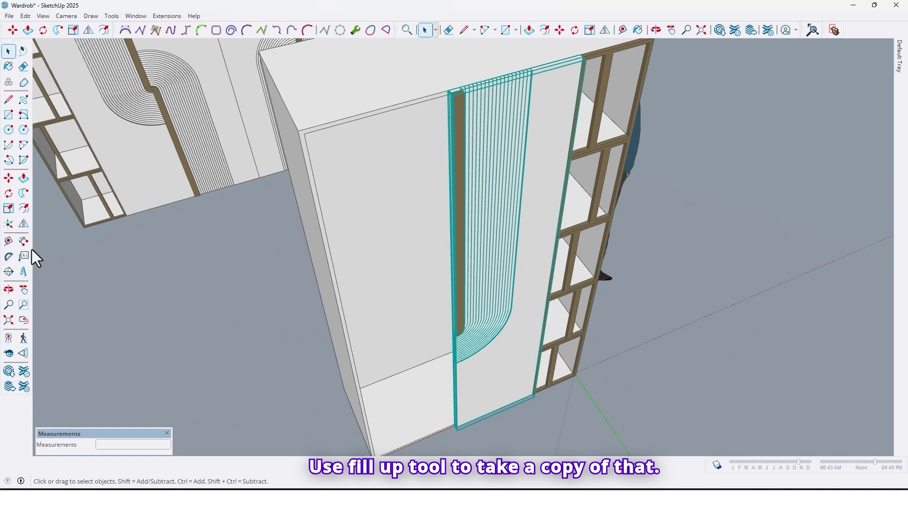
click(24, 224)
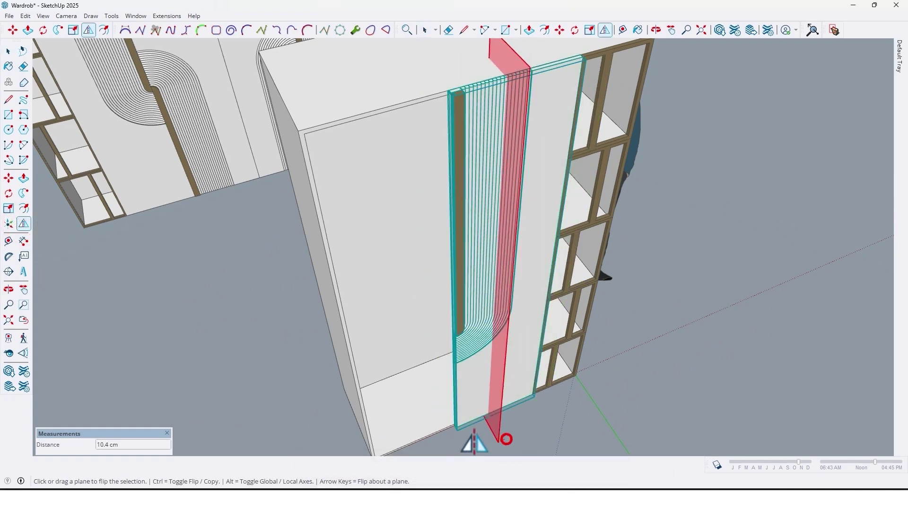
drag(475, 443, 455, 434)
key(ctrl)
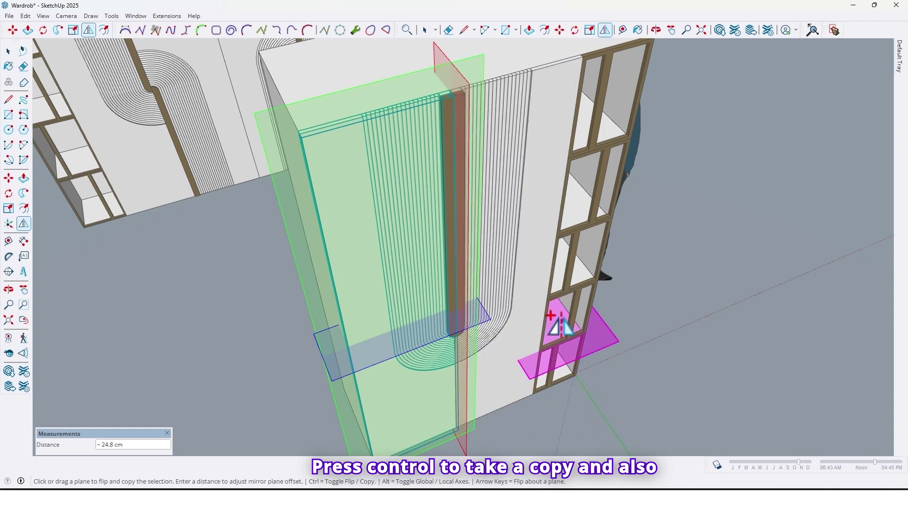
Step: Flip the mirrored door copy upside down about its horizontal plane so its flutes and handle run from the bottom
middle_drag(561, 326, 543, 278)
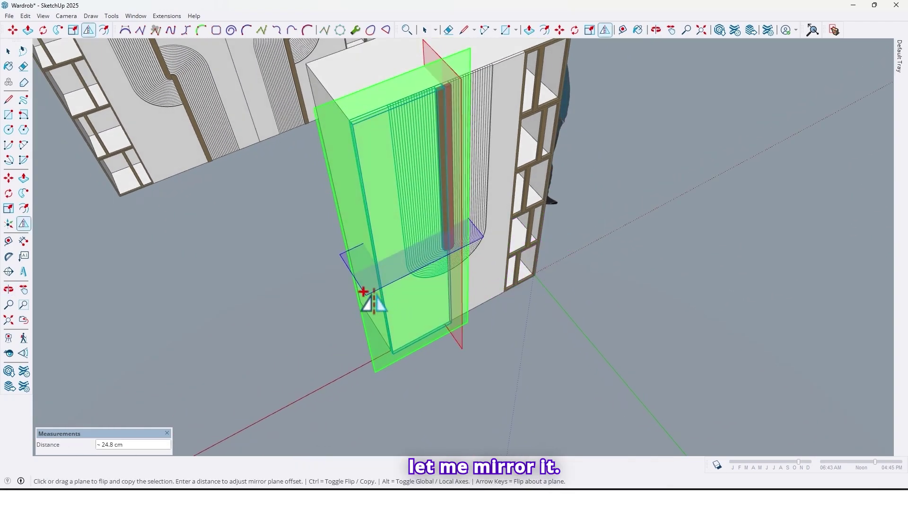
click(392, 290)
middle_drag(567, 349, 446, 215)
key(space)
Step: Compare how the handles and curved flutes meet on the reference wardrobe with the newly mirrored door pair
scroll(470, 227, up, 4)
scroll(446, 215, up, 1)
scroll(497, 249, down, 2)
middle_drag(462, 261, 323, 227)
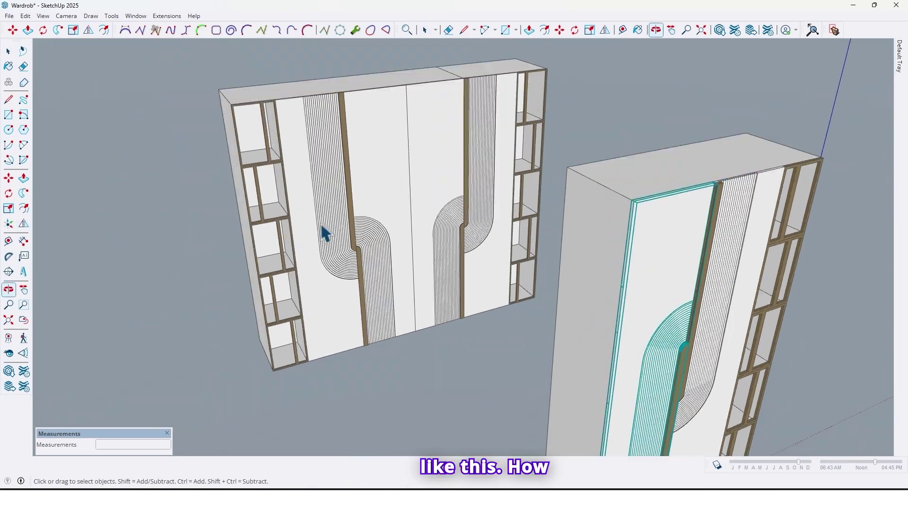
key(space)
scroll(325, 233, up, 5)
scroll(402, 262, down, 8)
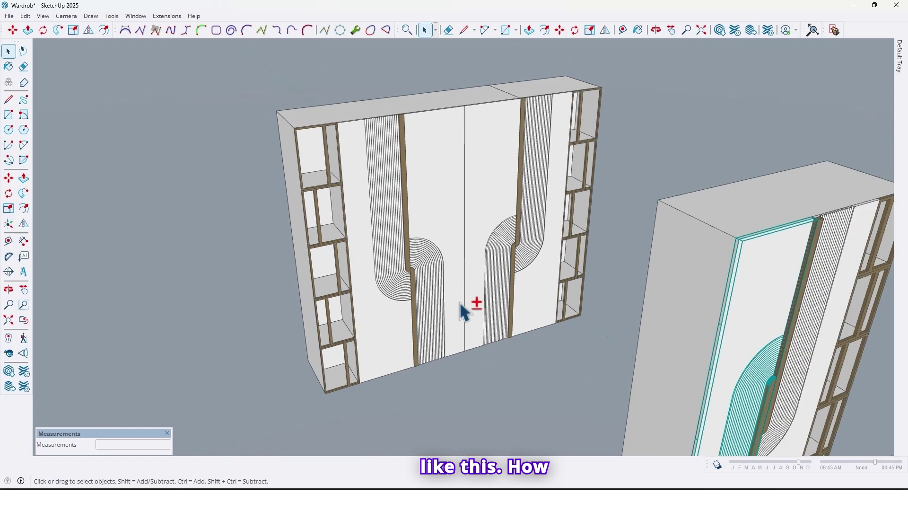
middle_drag(473, 302, 428, 266)
Step: Measure the vertical overlap between the rounded ends of the two door handles
scroll(480, 245, up, 8)
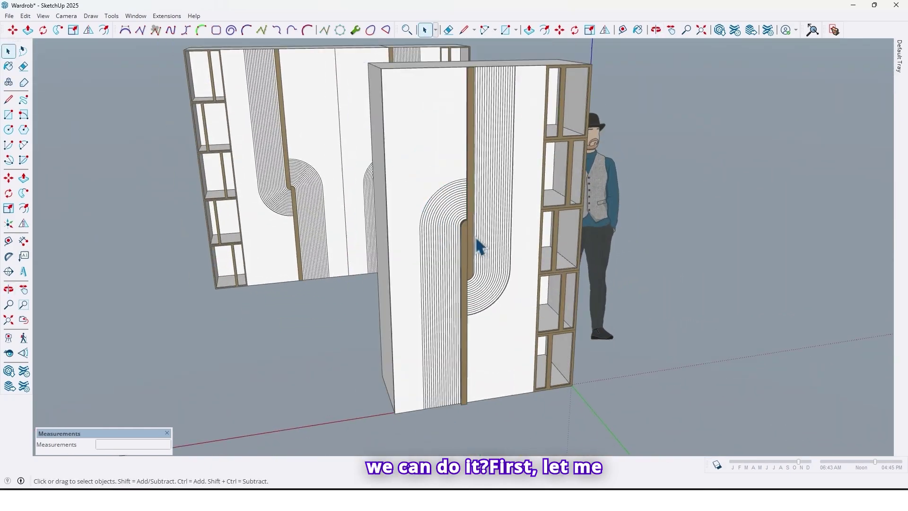
middle_drag(470, 239, 455, 217)
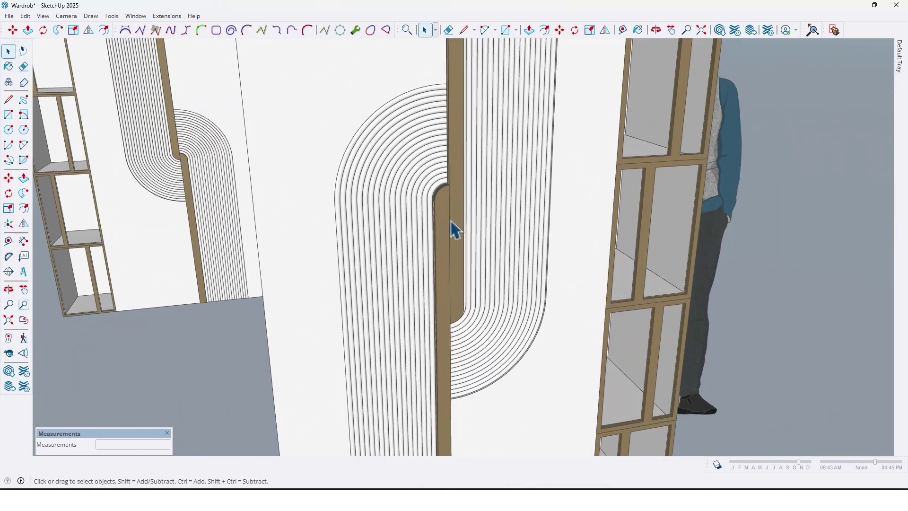
scroll(453, 208, up, 2)
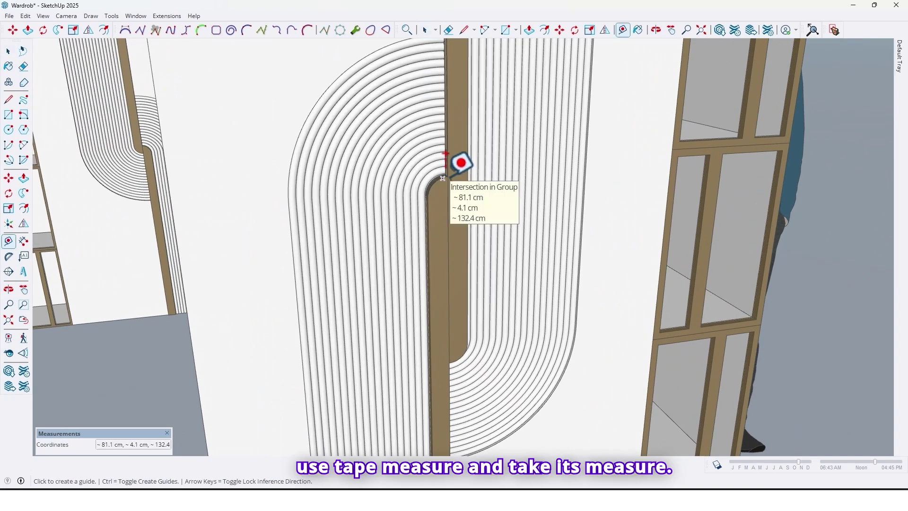
click(448, 176)
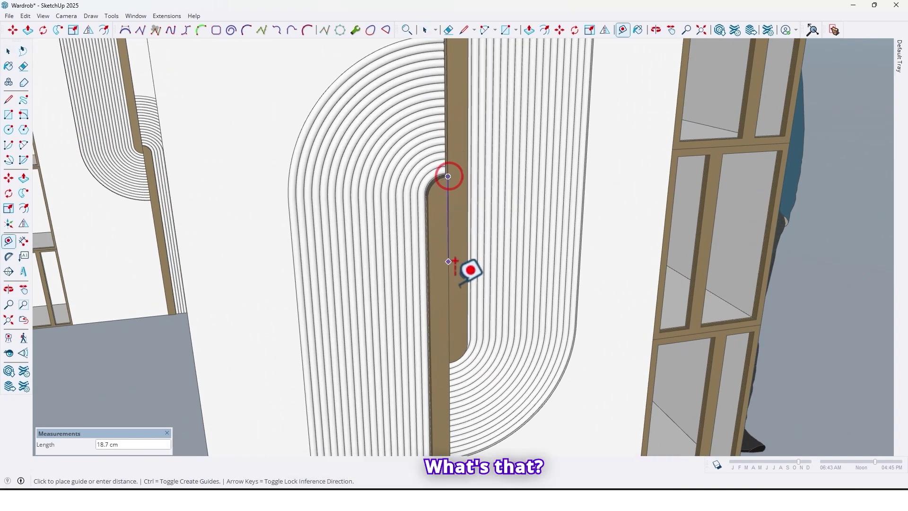
scroll(452, 326, up, 3)
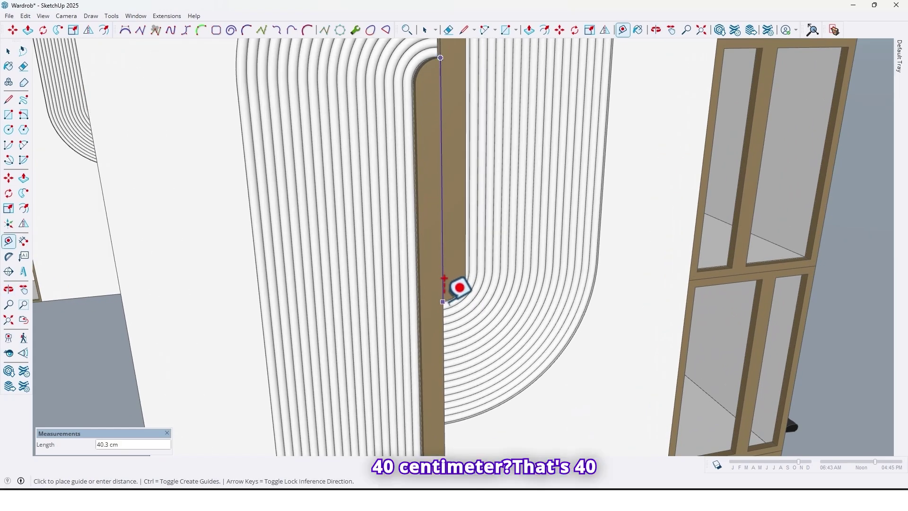
scroll(450, 288, down, 6)
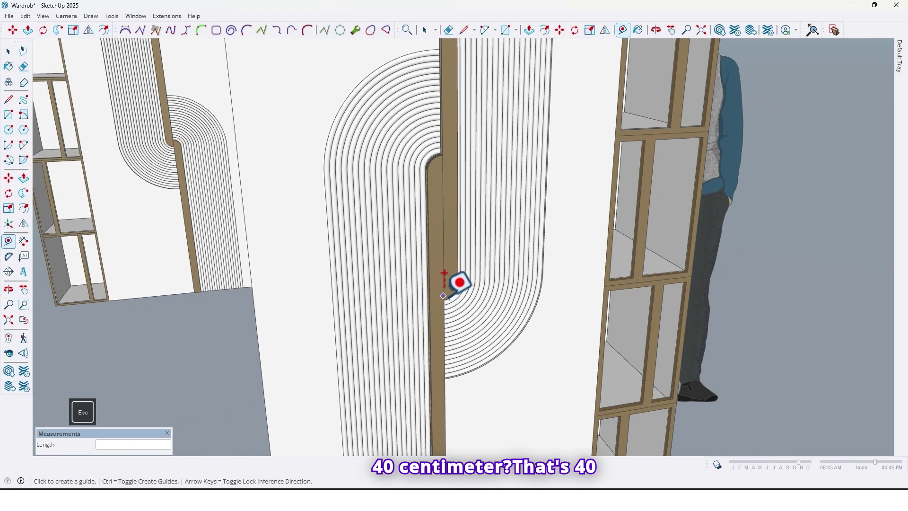
Step: Open the mirrored door's group and use Stretch by Area to lower its flute arch and handle end until the two handles barely overlap
key(o)
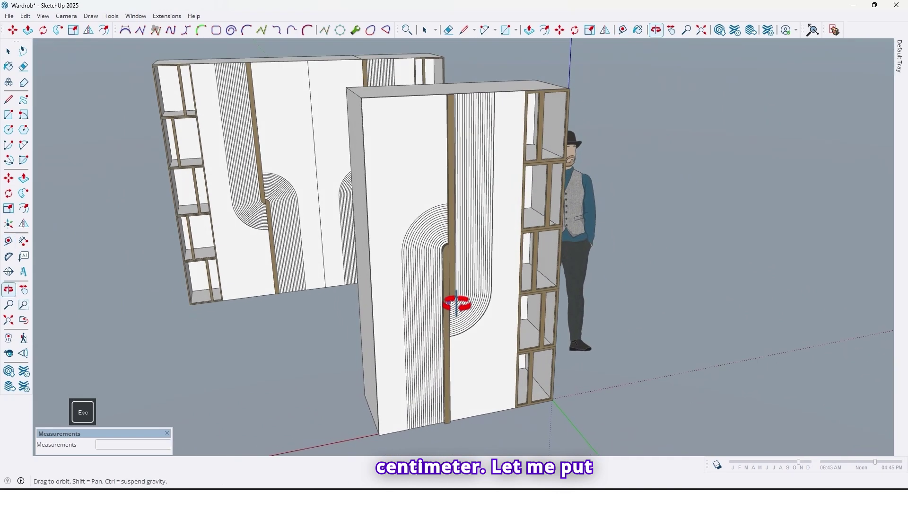
key(space)
double_click(416, 209)
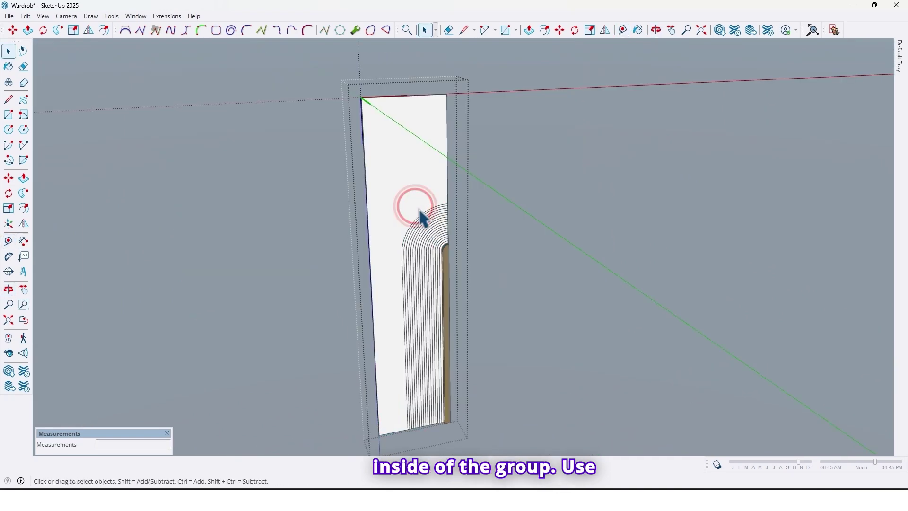
drag(827, 34, 704, 79)
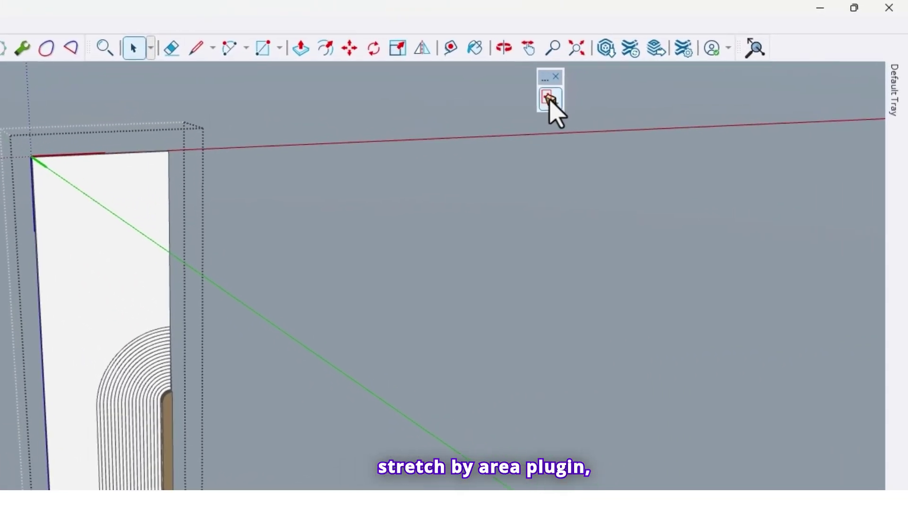
click(549, 98)
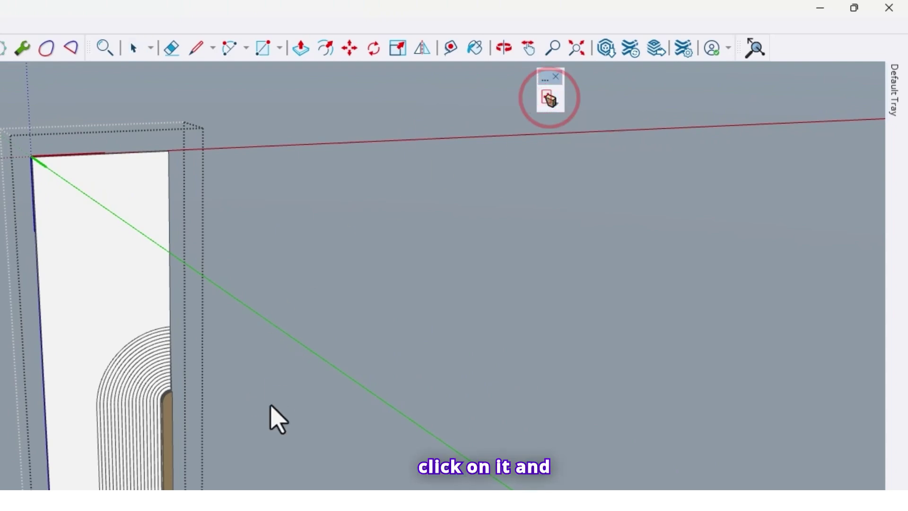
mouse_move(329, 168)
mouse_down()
mouse_move(455, 243)
mouse_move(492, 279)
mouse_up()
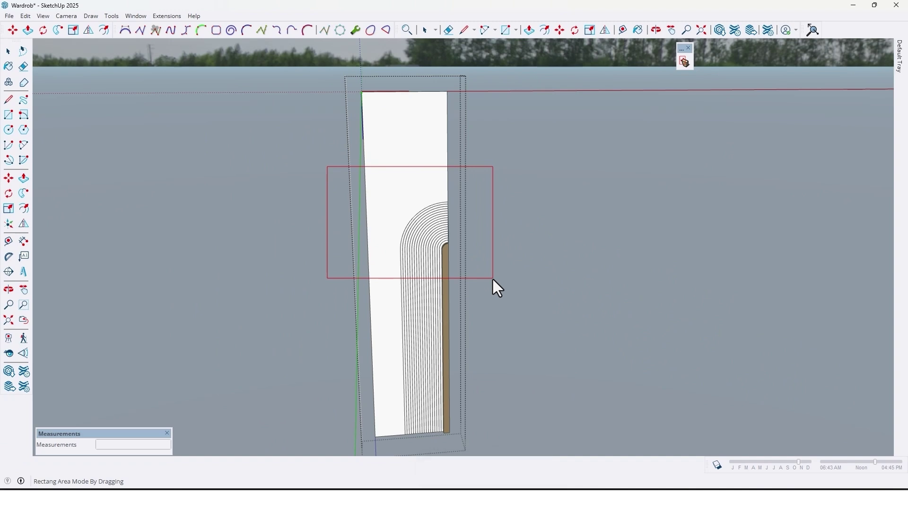
drag(492, 278, 493, 279)
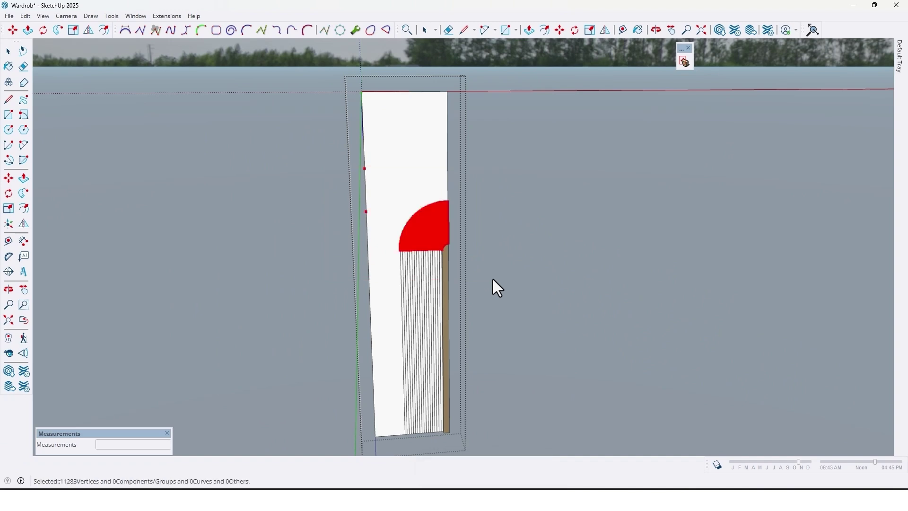
click(380, 177)
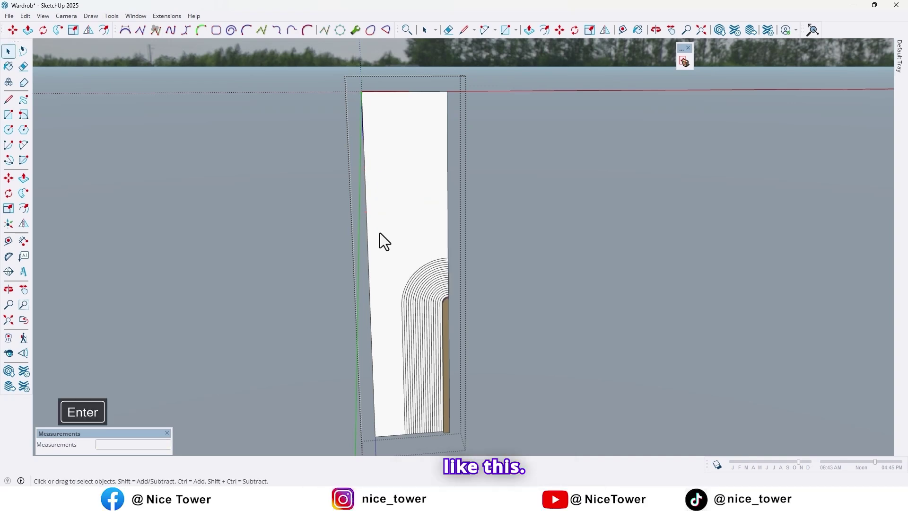
key(Escape)
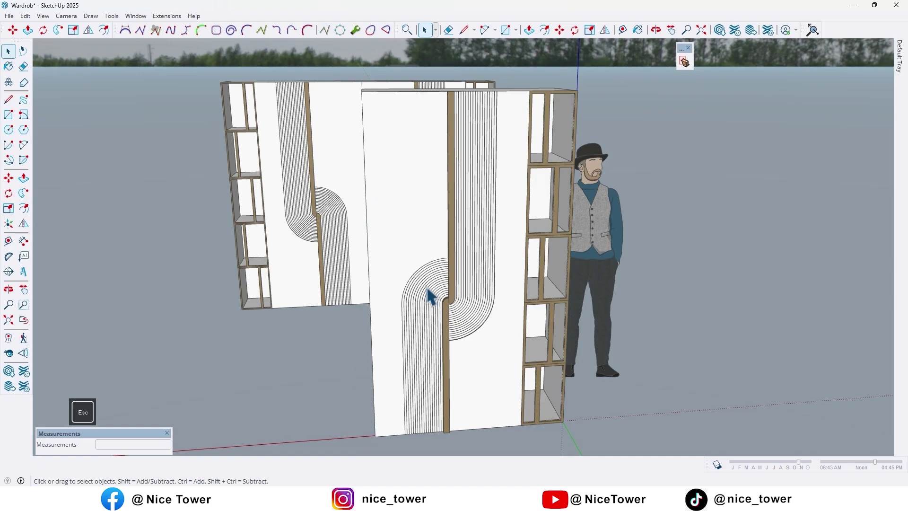
Step: Select the entire wardrobe unit, including the cabinet, both doors and the side shelves, and make it one group
scroll(426, 293, up, 8)
middle_drag(430, 285, 494, 287)
key(space)
scroll(442, 269, down, 10)
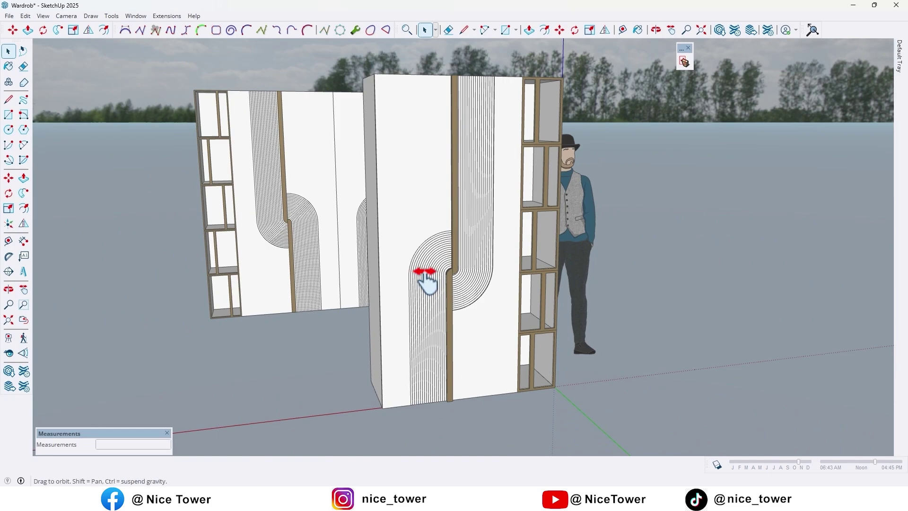
middle_drag(426, 280, 528, 353)
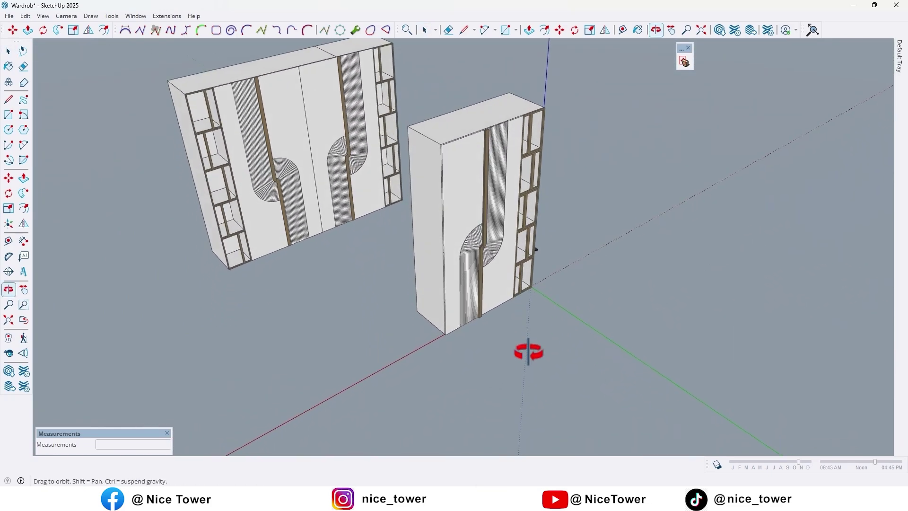
scroll(468, 195, up, 2)
click(465, 177)
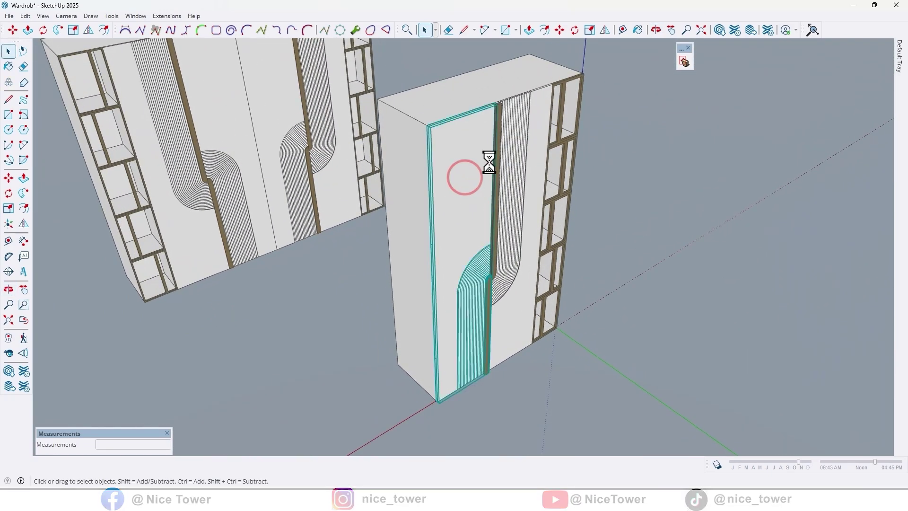
ctrl+click(514, 149)
middle_drag(544, 142, 364, 304)
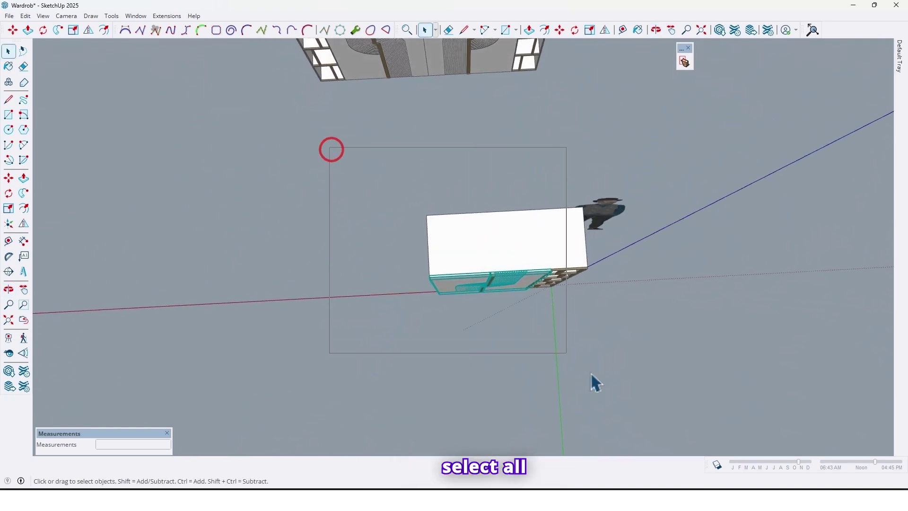
drag(600, 388, 601, 390)
middle_drag(563, 369, 553, 224)
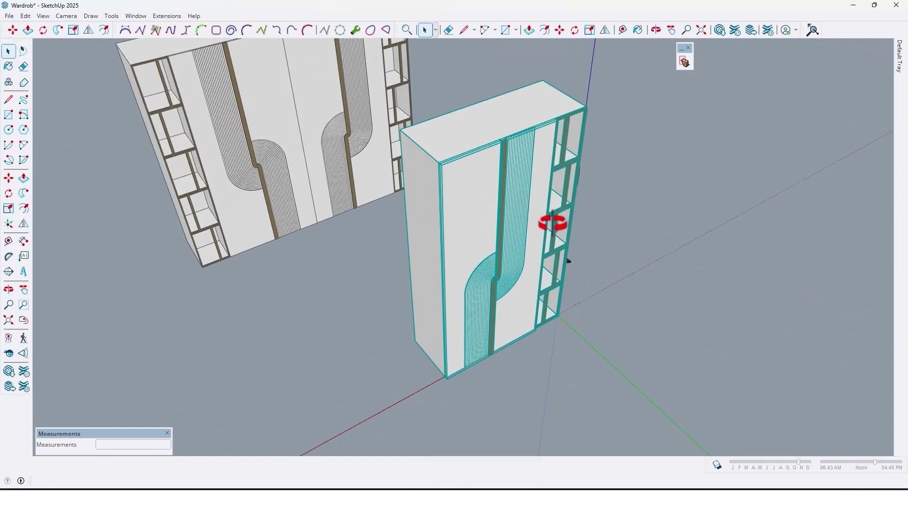
right_click(496, 218)
click(537, 102)
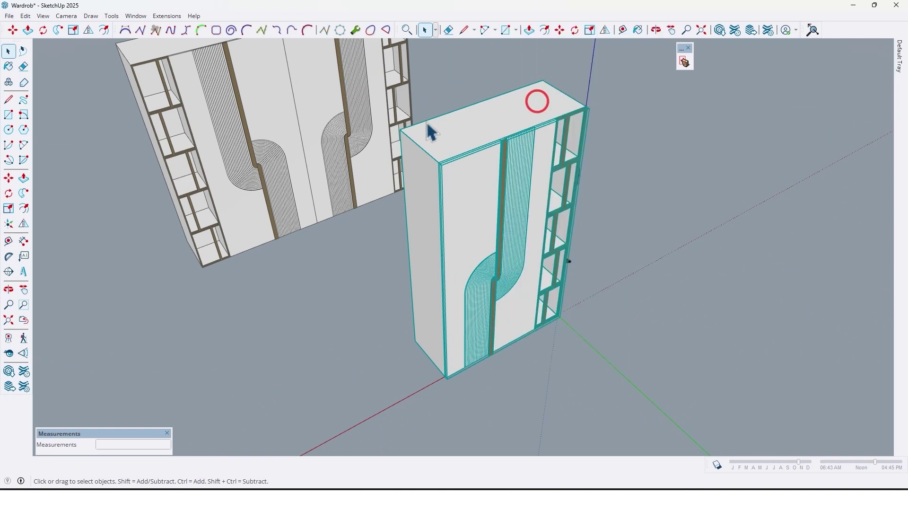
Step: Flip-copy the grouped wardrobe across its outer side face opposite the shelves, moving the mirror plane 65 cm, to form a symmetrical double wardrobe
click(23, 225)
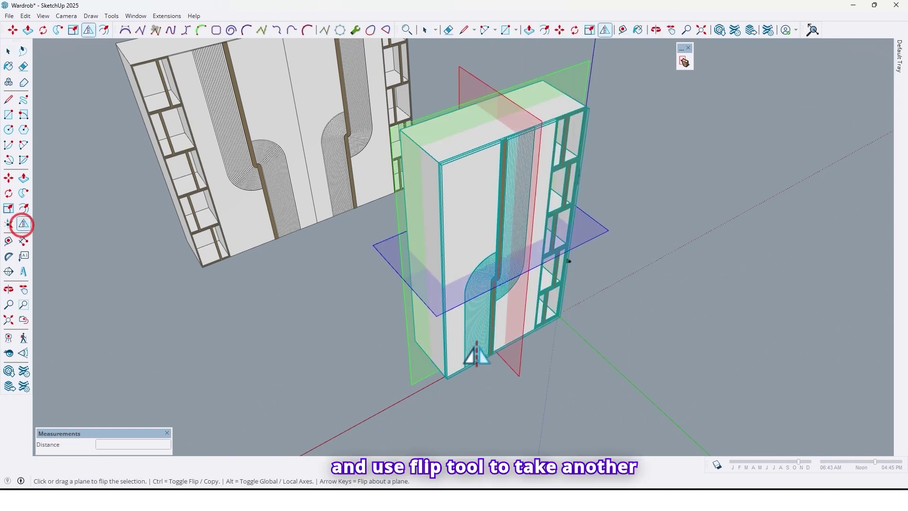
drag(514, 367, 421, 295)
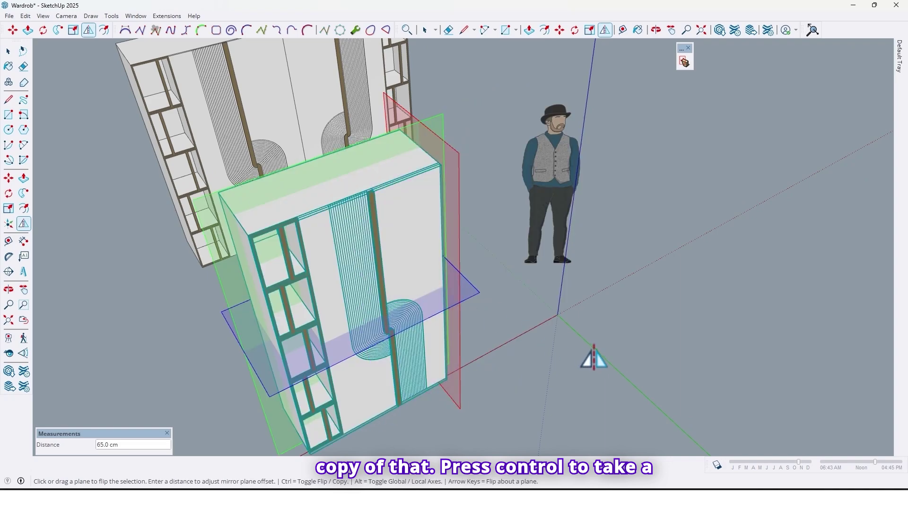
key(ctrl)
middle_drag(594, 357, 523, 269)
key(space)
Step: Inspect the finished double wardrobe from the front and above, including a close-up of the handle groove and flutes
scroll(428, 250, down, 3)
middle_drag(428, 249, 564, 282)
scroll(449, 265, up, 4)
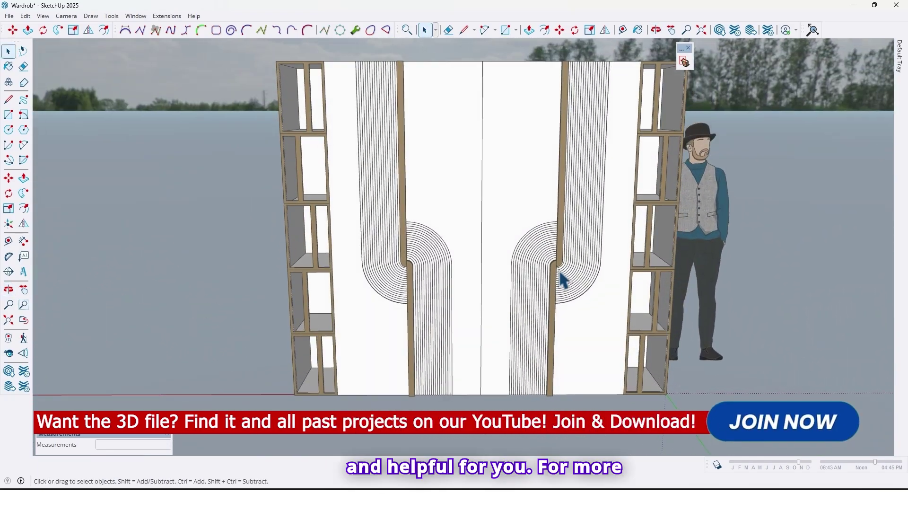
scroll(563, 279, up, 6)
middle_drag(583, 338, 553, 386)
scroll(492, 248, down, 3)
scroll(490, 242, down, 3)
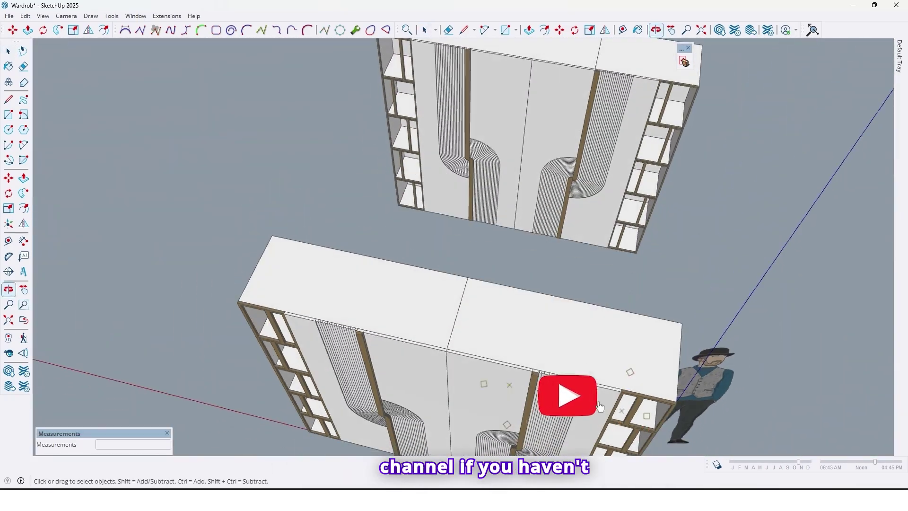
scroll(525, 387, up, 8)
middle_drag(586, 429, 603, 341)
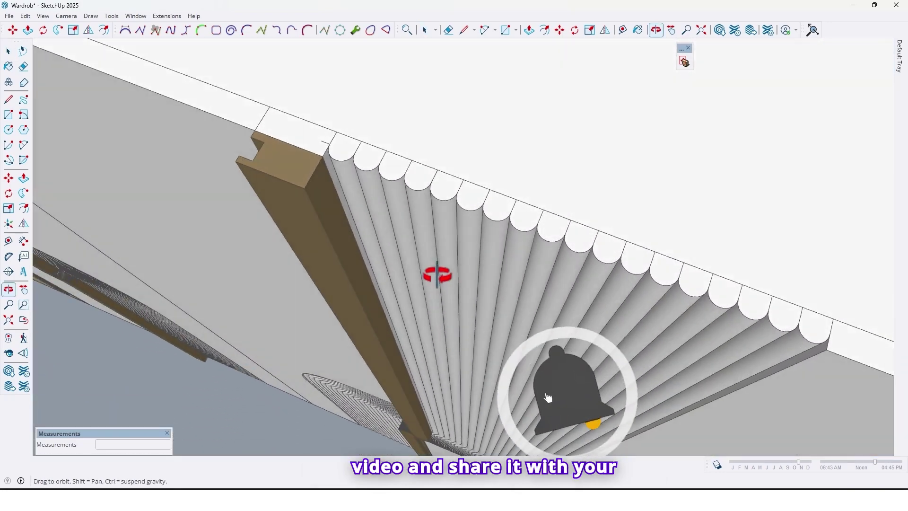